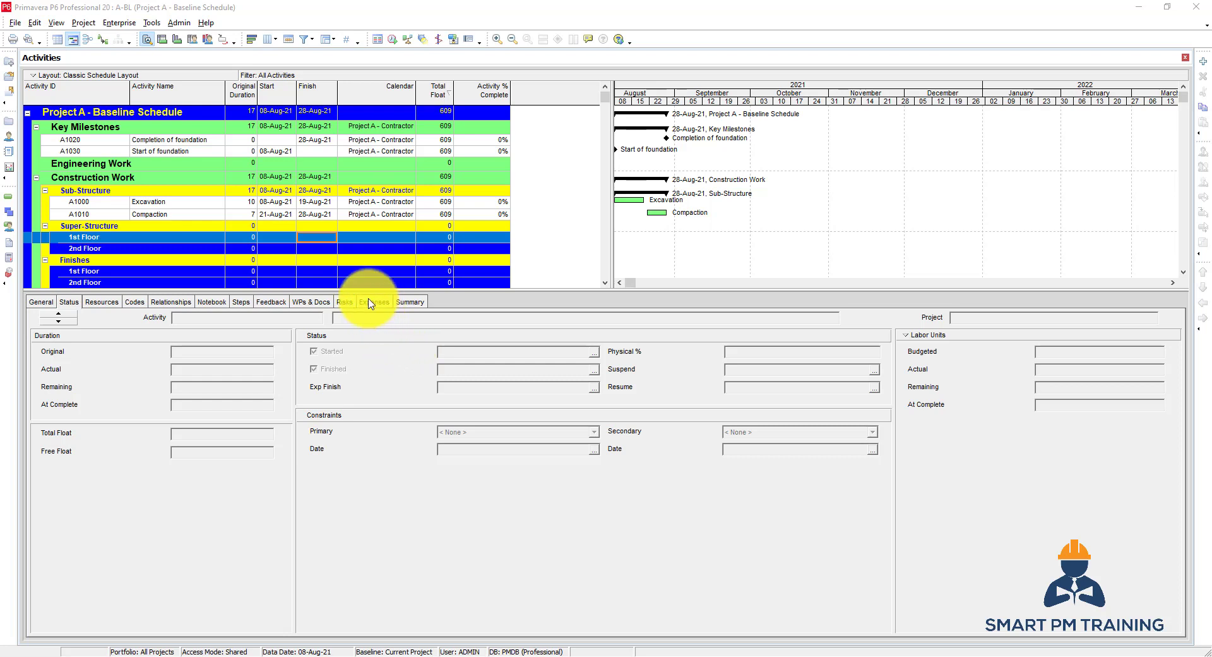
Under the 1st Floor WBS, add Columns Rebar, Columns Formwork and Columns Concrete activities
click(100, 239)
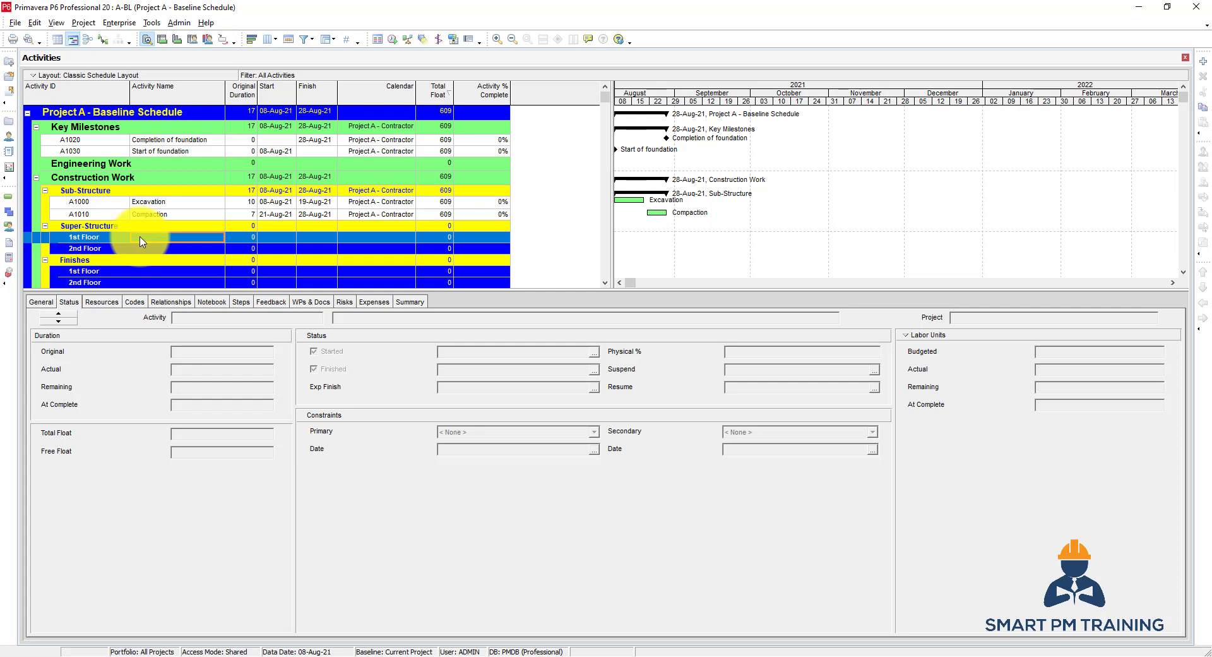
key(Insert)
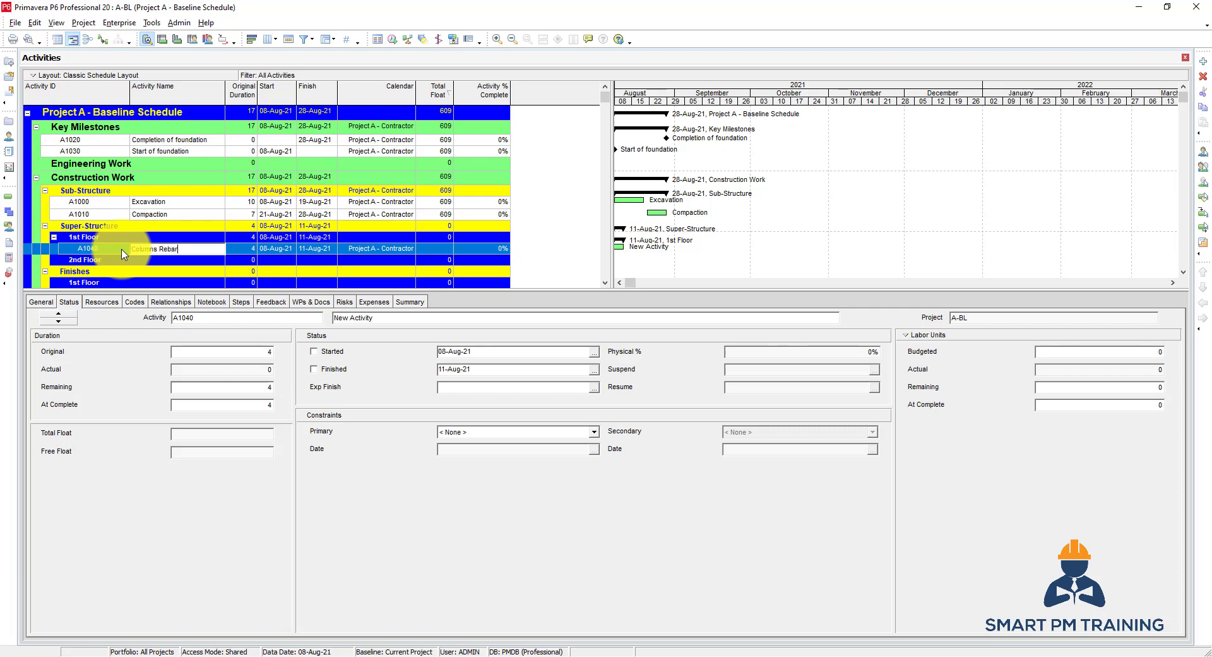
key(Return)
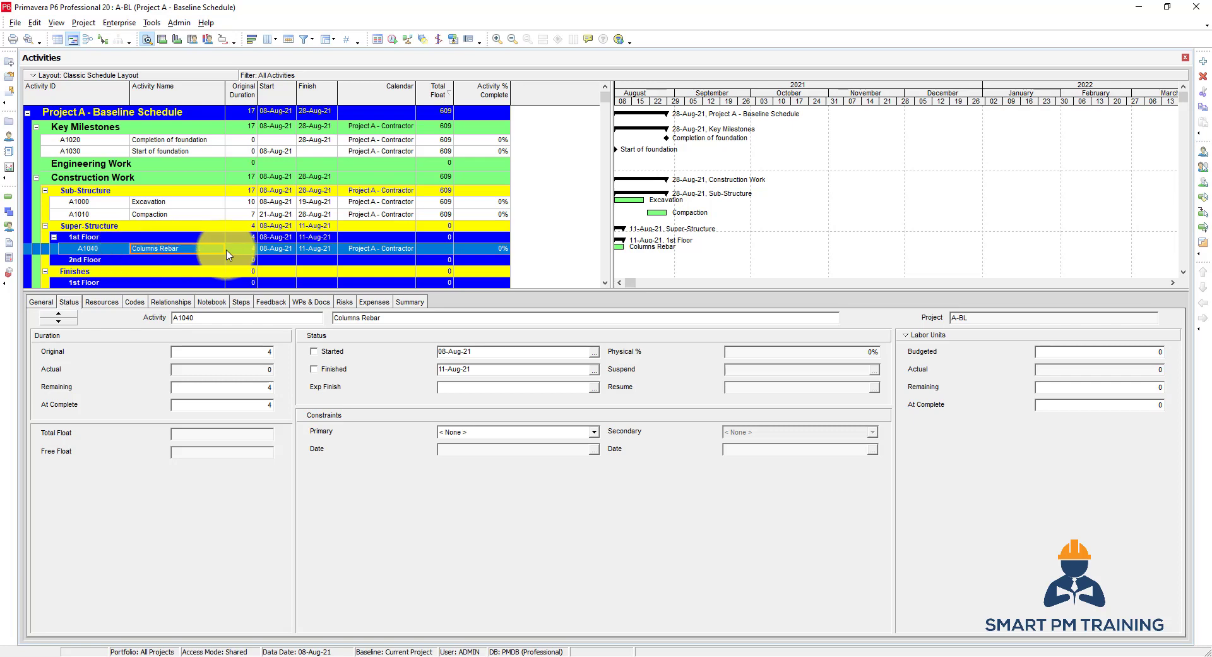
key(Insert)
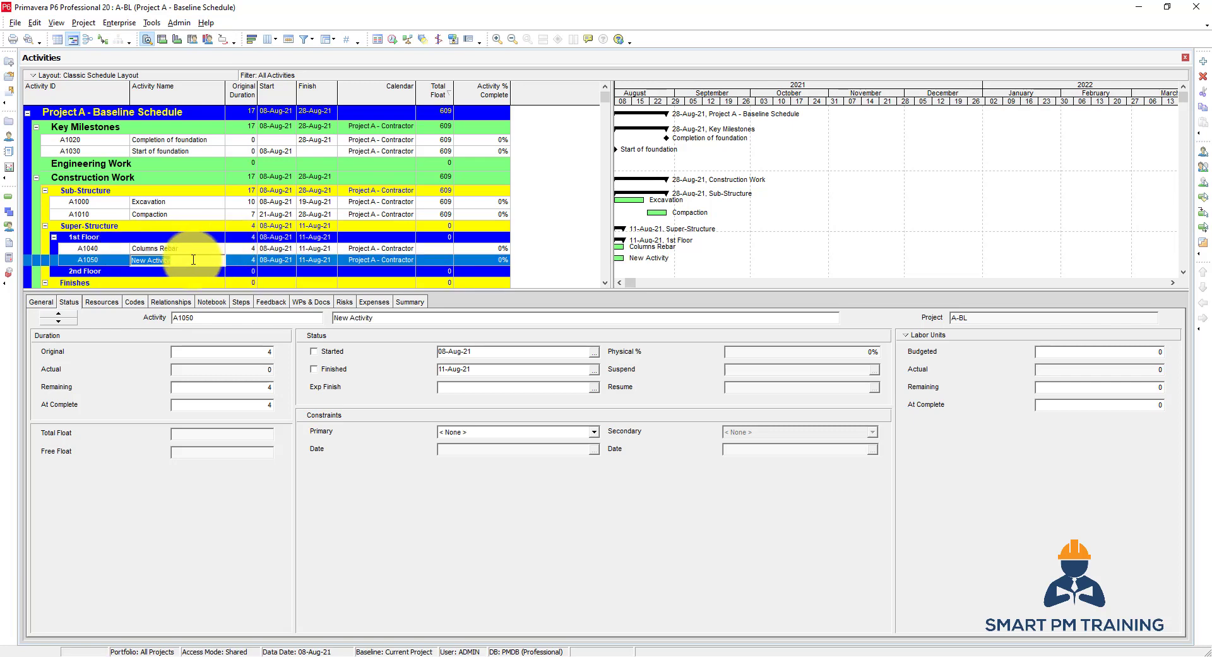
click(170, 250)
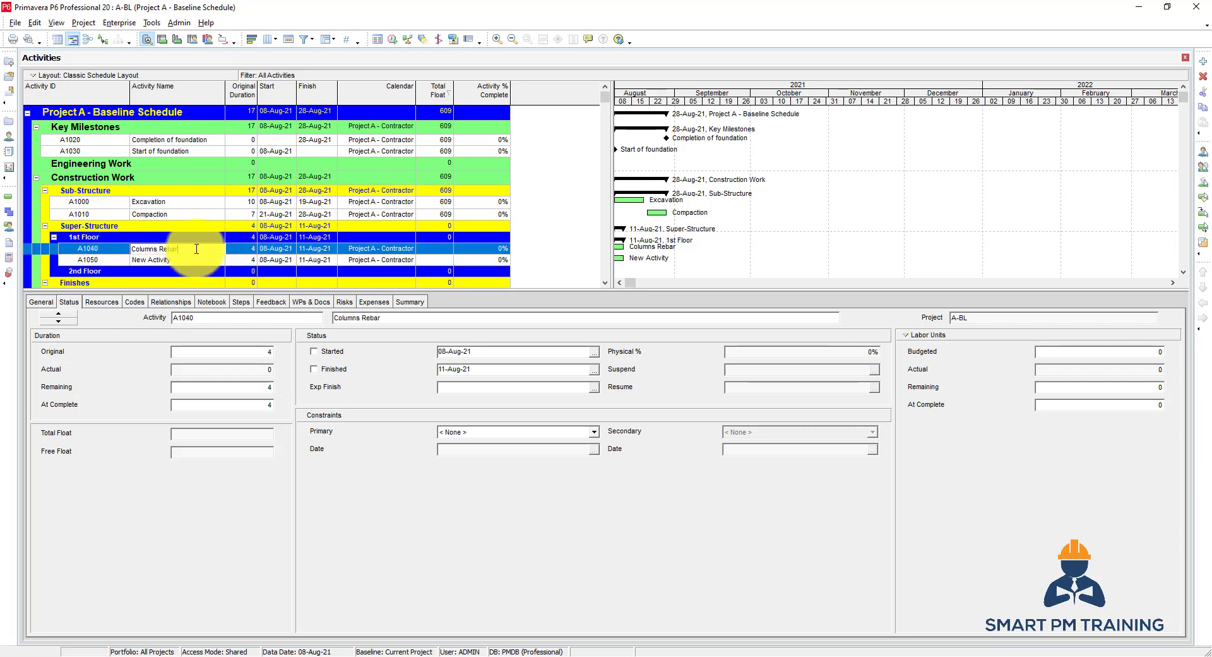
click(177, 259)
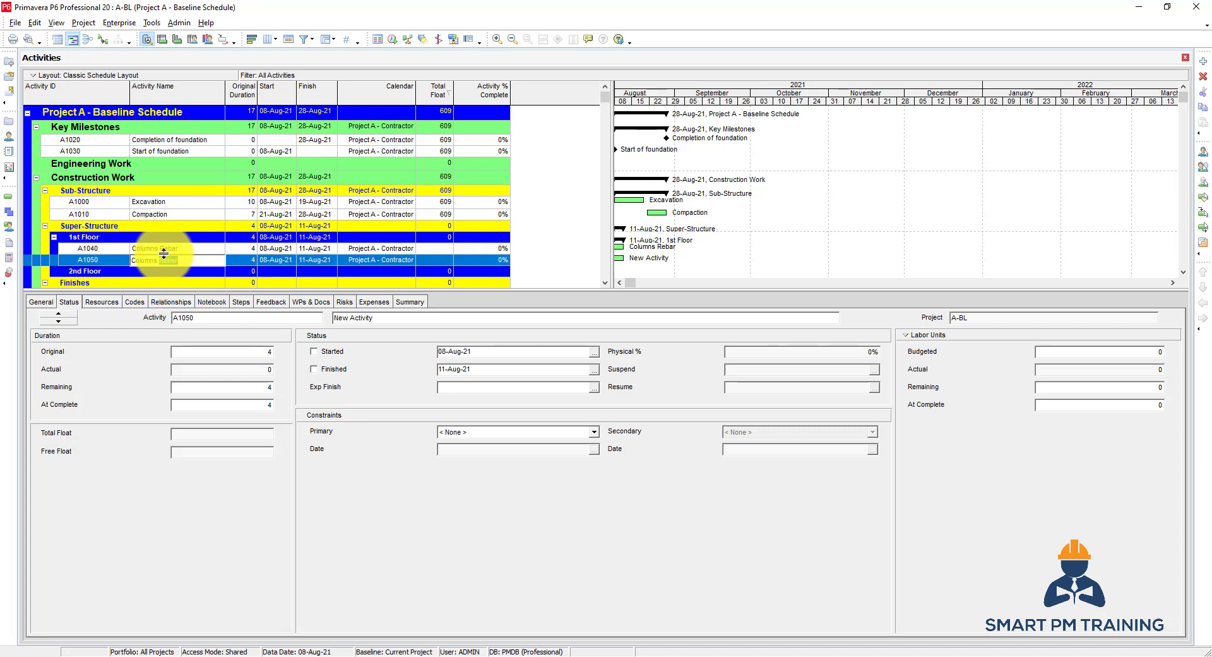
text(Columns Formwork)
key(Return)
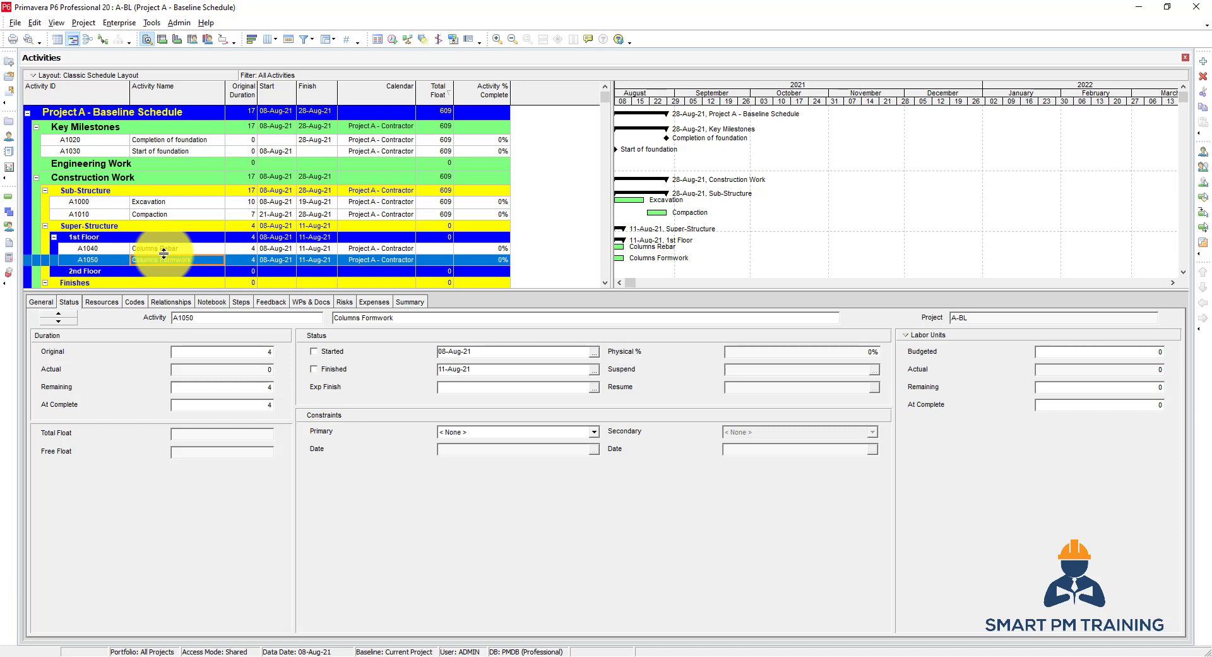
key(Insert)
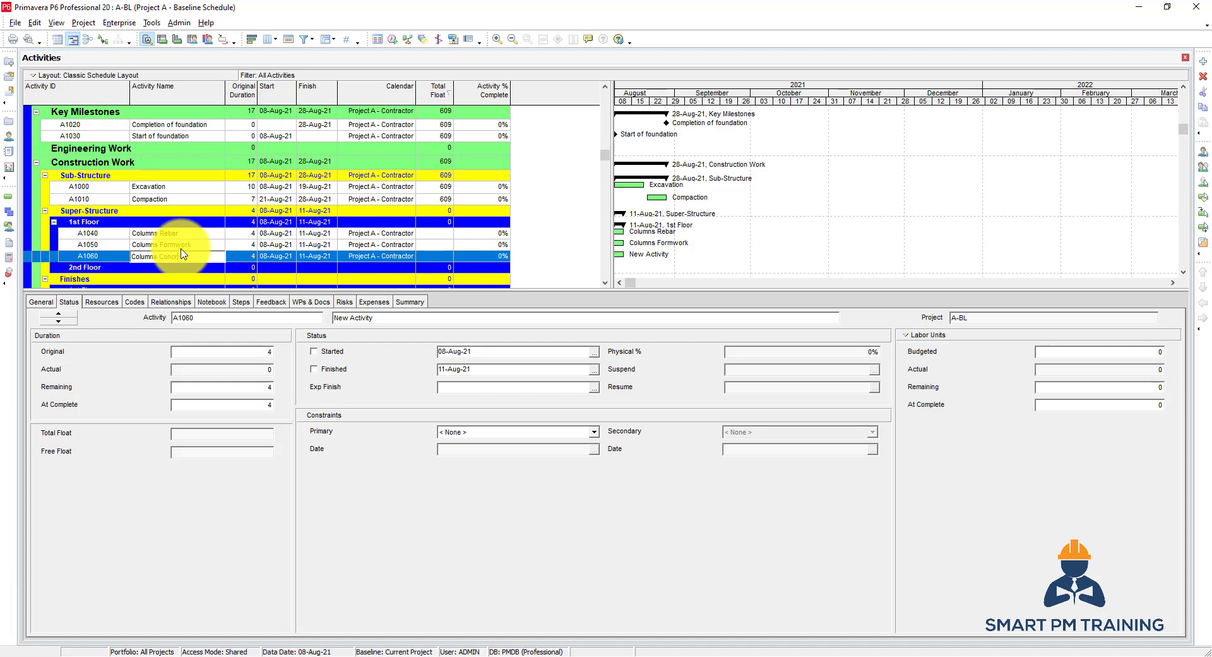
text(Columns Concrete)
key(Return)
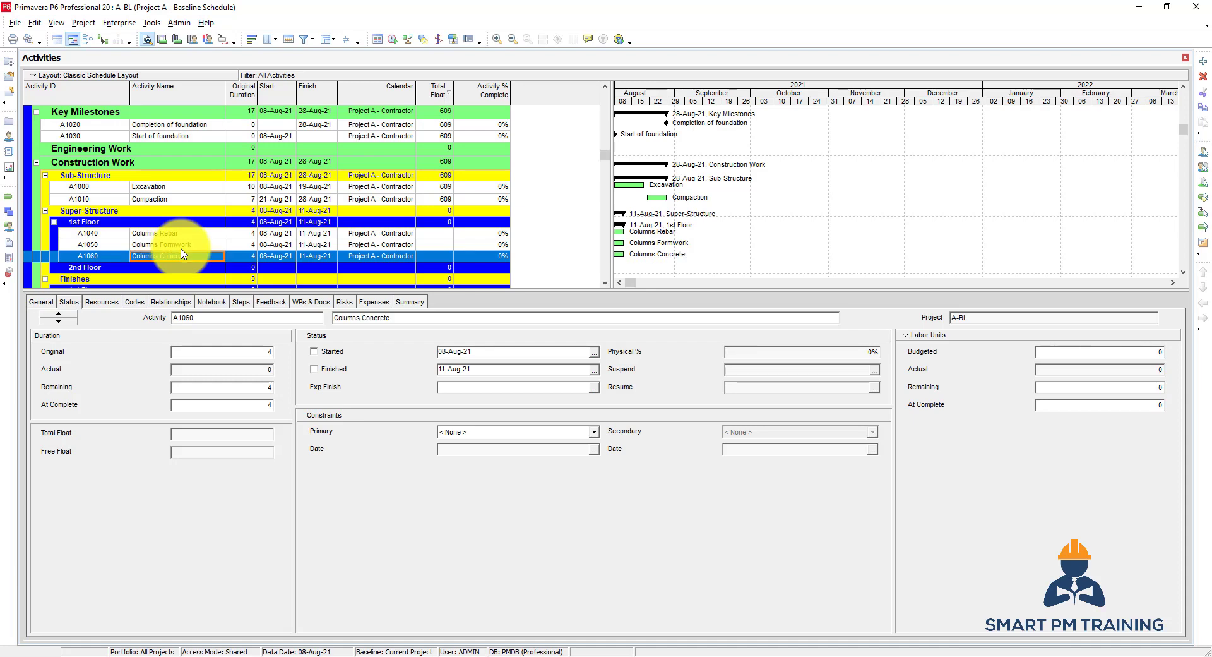
Add Slab Formwork, Slab Rebar and Slab Concrete activities below Columns Concrete
key(Insert)
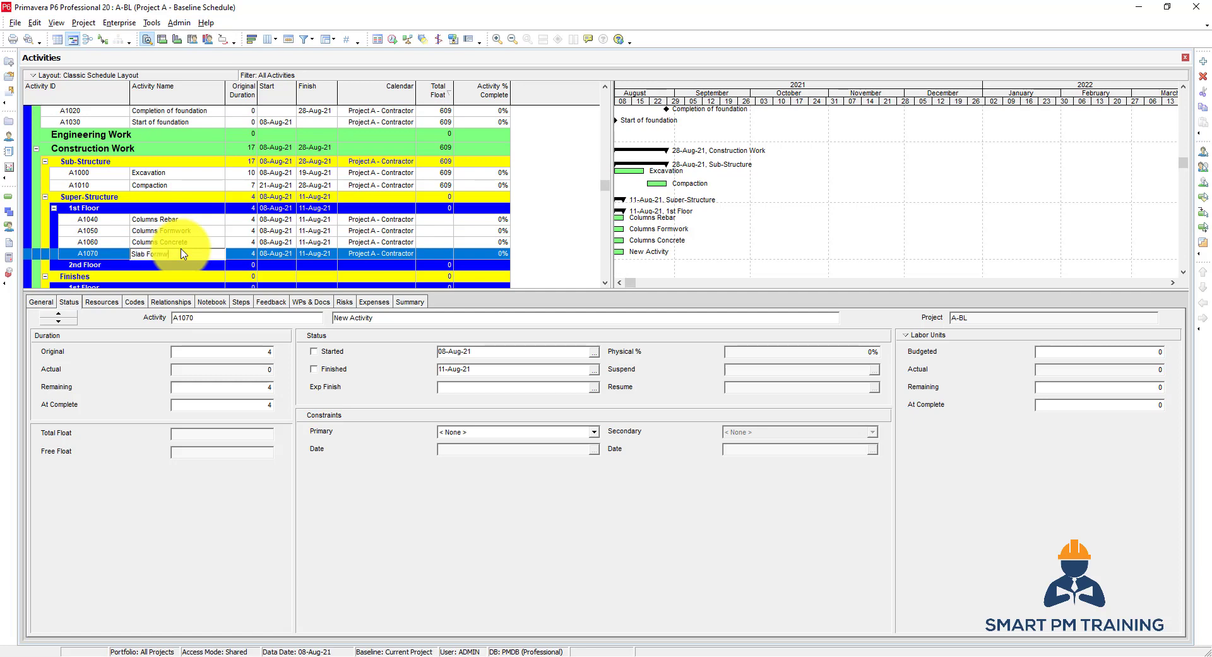
key(Return)
key(Insert)
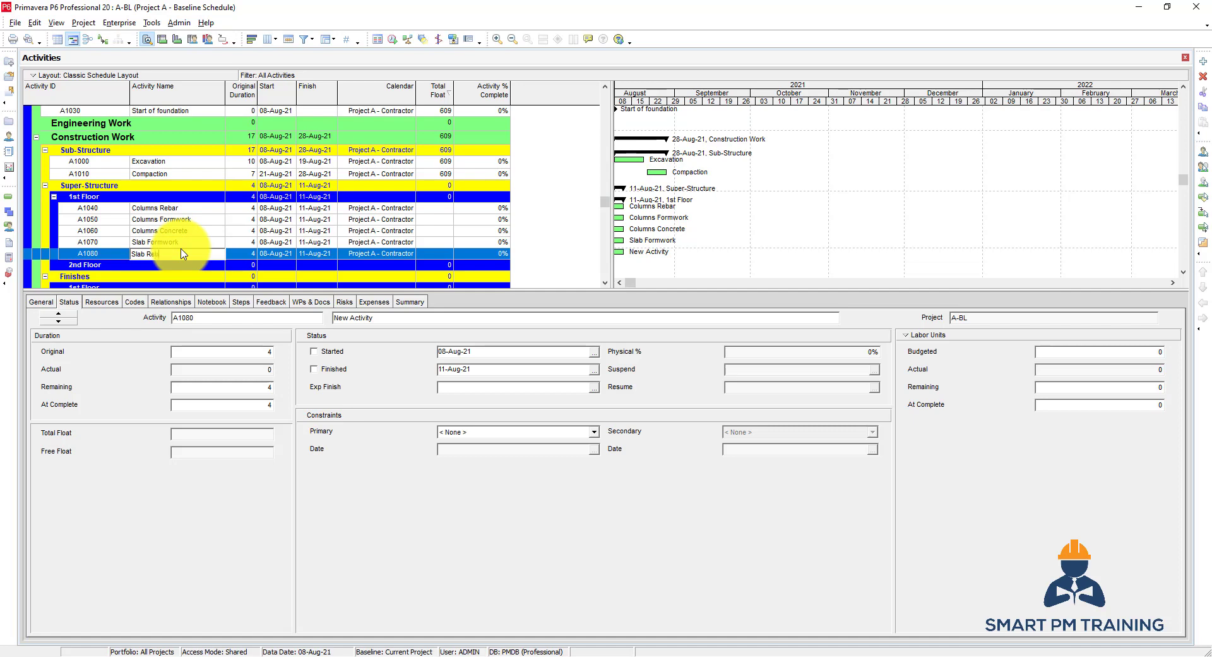
key(Return)
key(Insert)
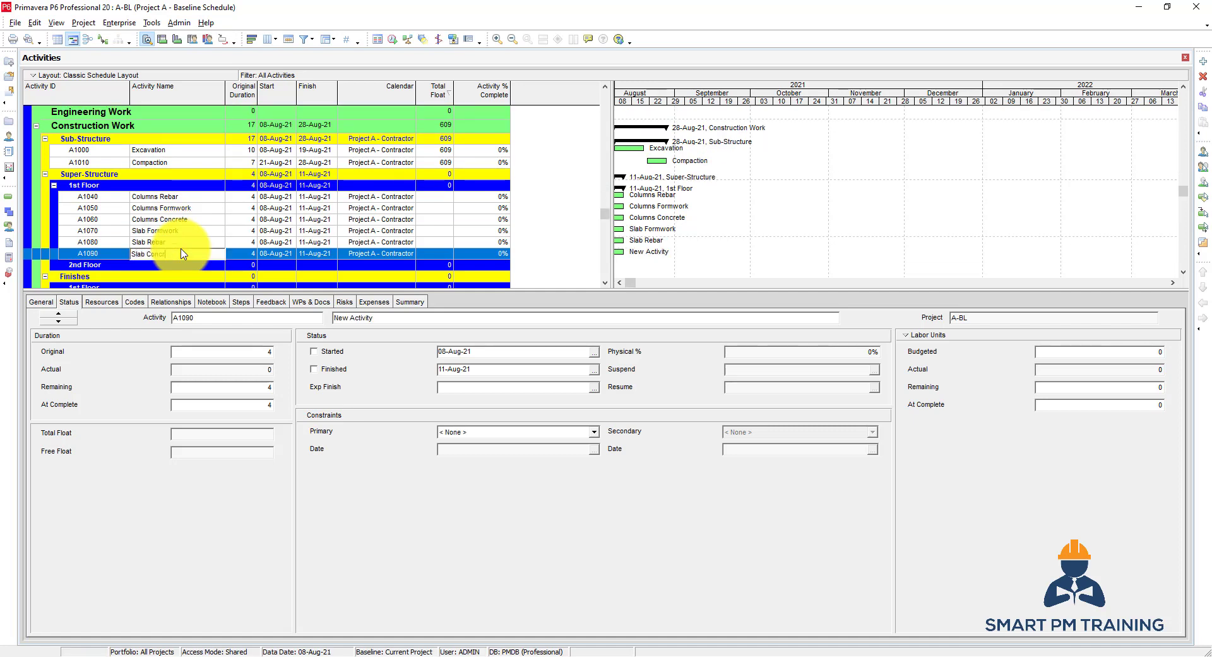
key(Return)
scroll(180, 247, down, 2)
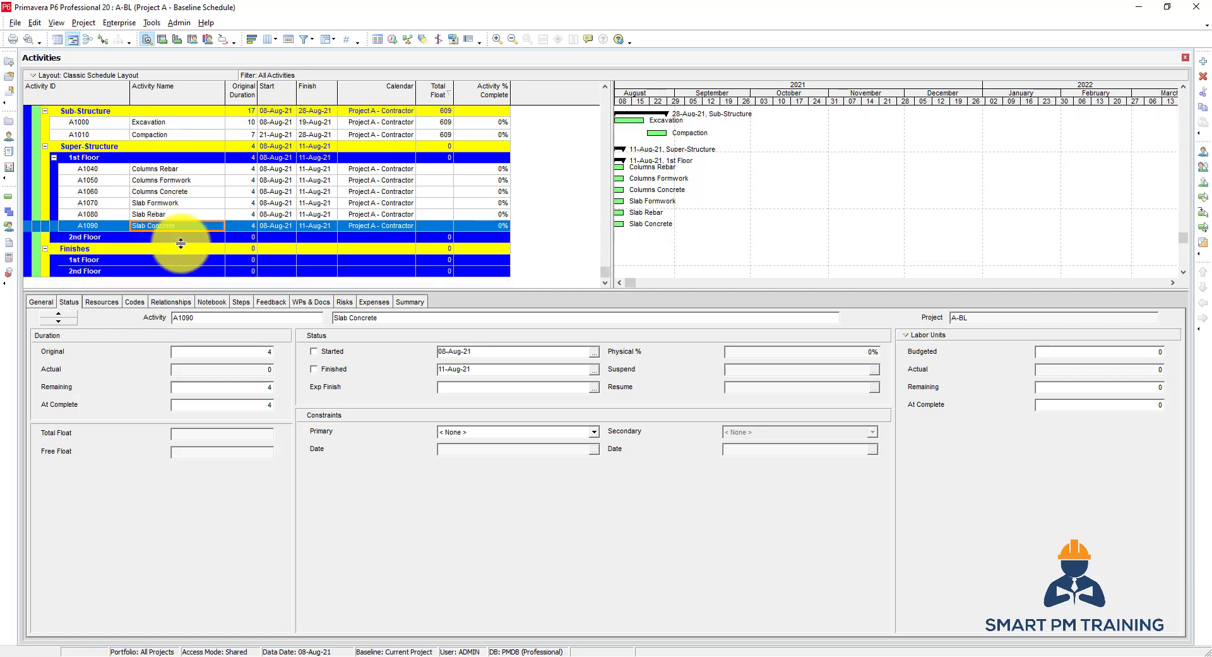
Set original durations of Columns Rebar to 5, Columns Formwork to 5 and Columns Concrete to 1 day
click(169, 168)
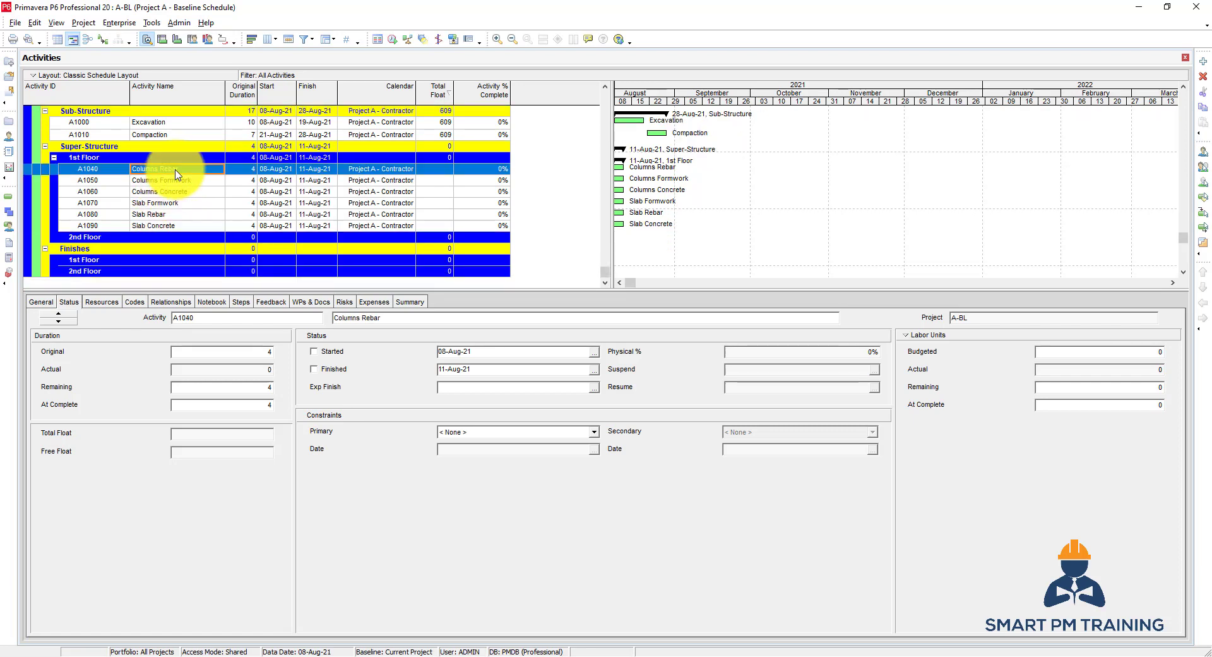
click(242, 169)
text(5)
key(Return)
key(Down)
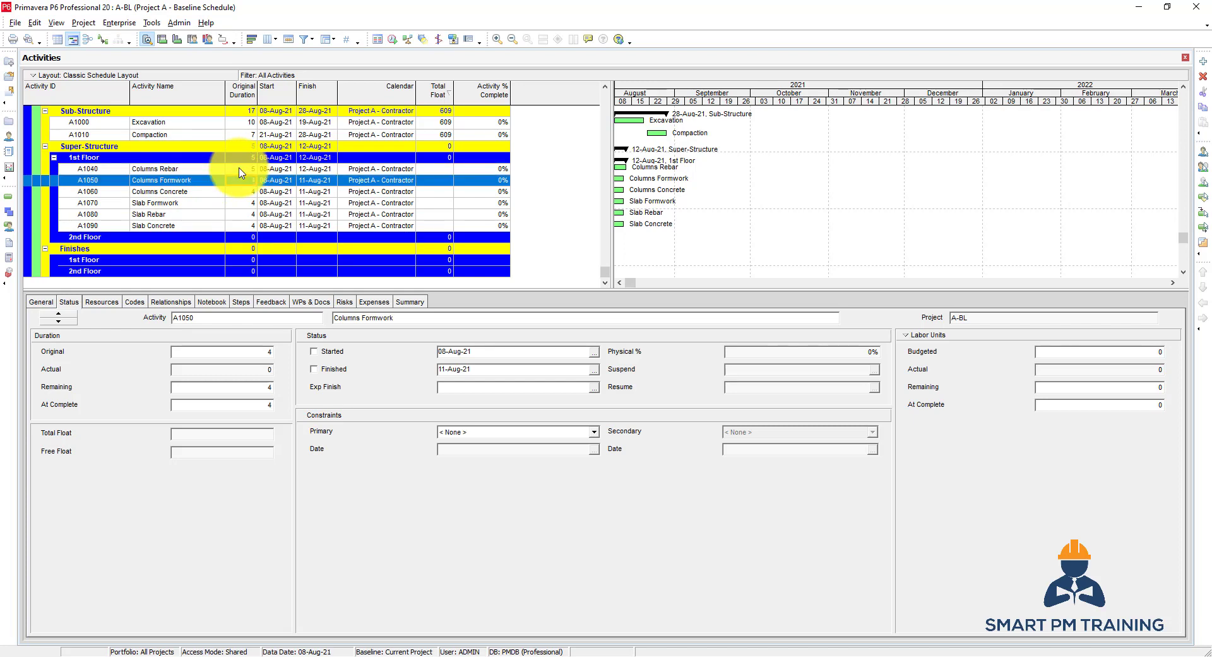
text(5)
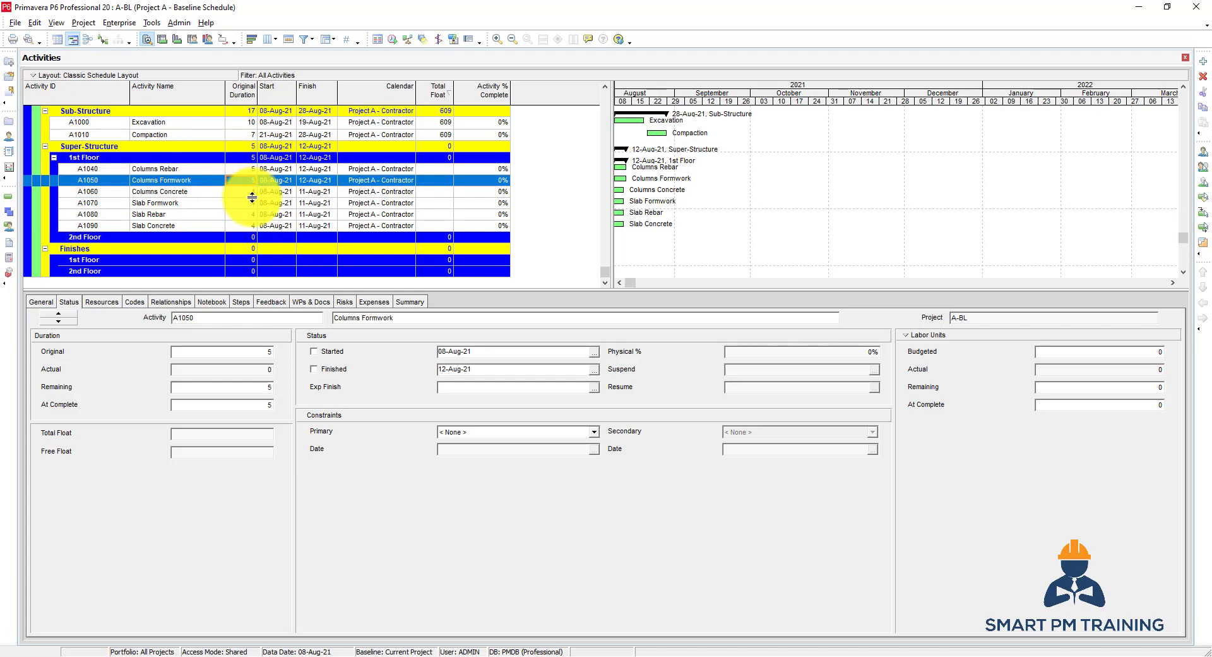
click(244, 193)
key(Return)
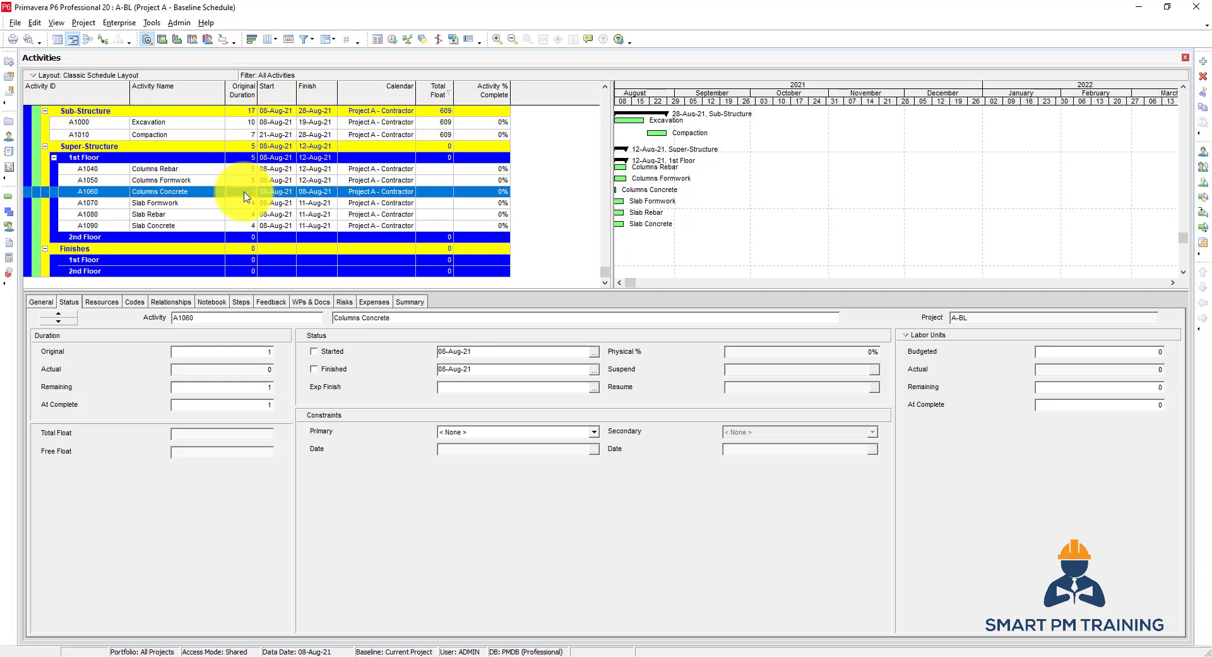
Set original durations of Slab Formwork to 6, Slab Rebar to 6 and Slab Concrete to 1 day
click(236, 206)
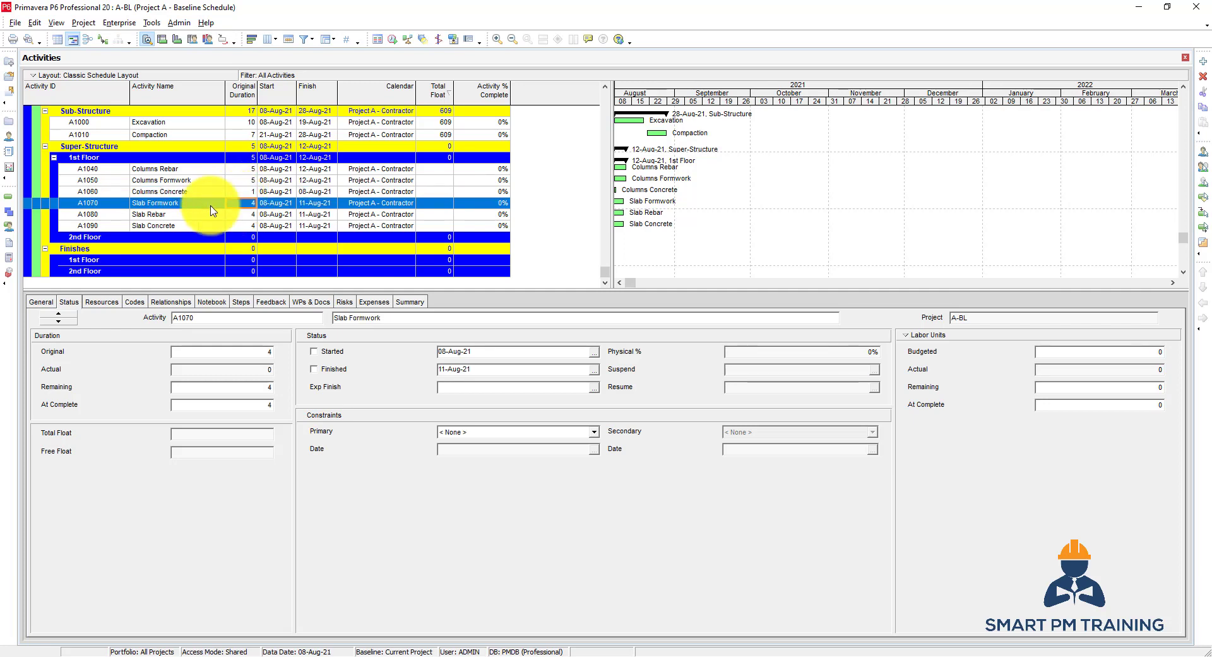
text(6)
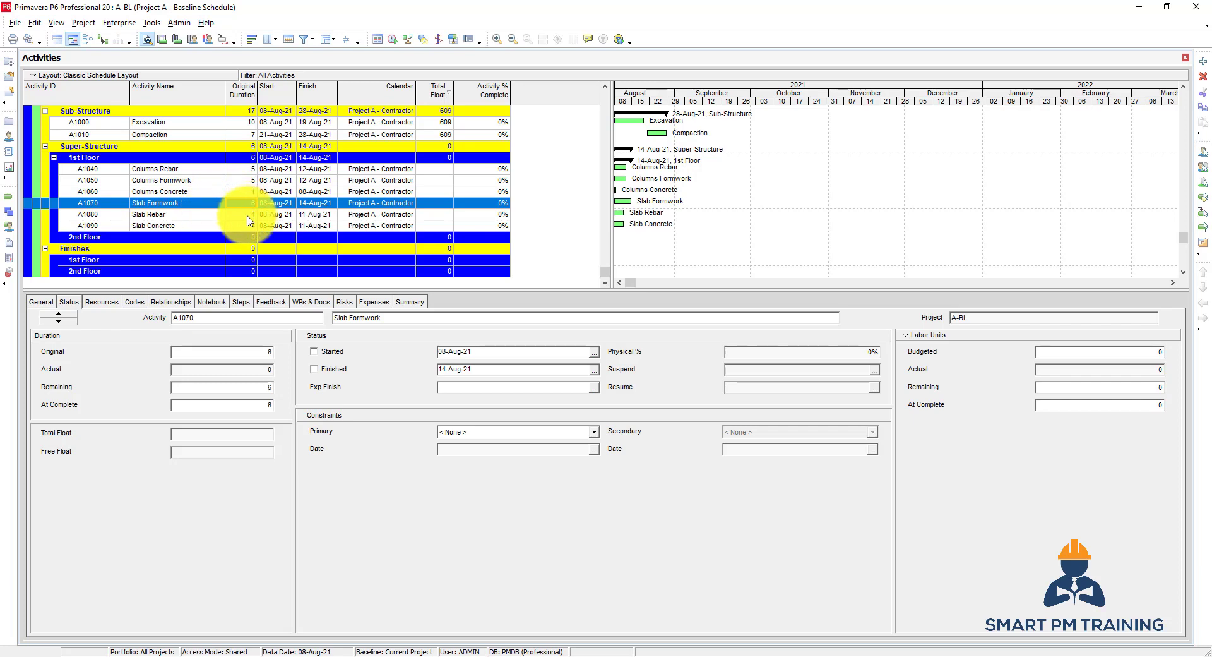
click(248, 217)
text(6)
key(Return)
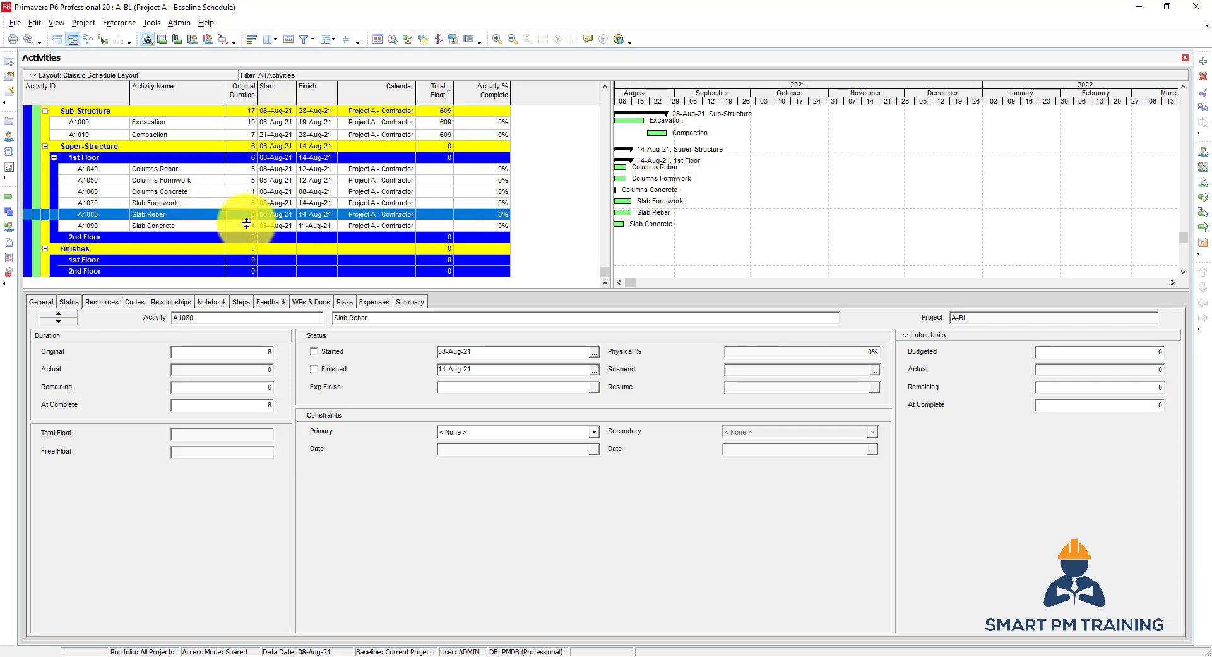
click(245, 227)
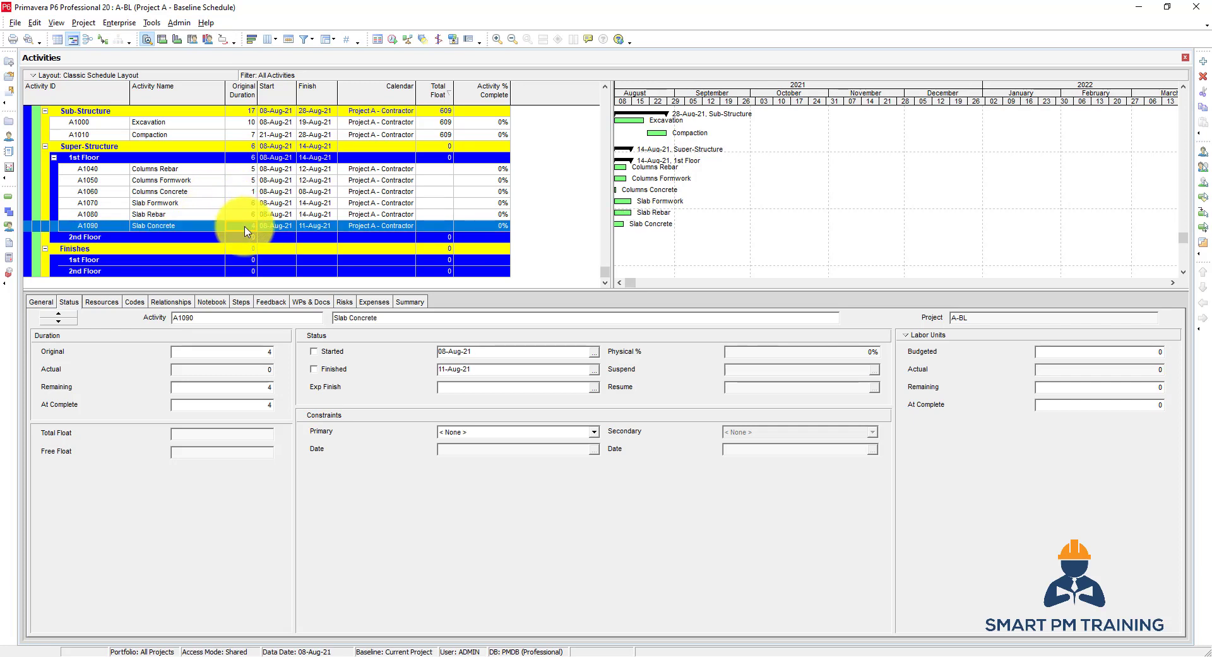
key(Return)
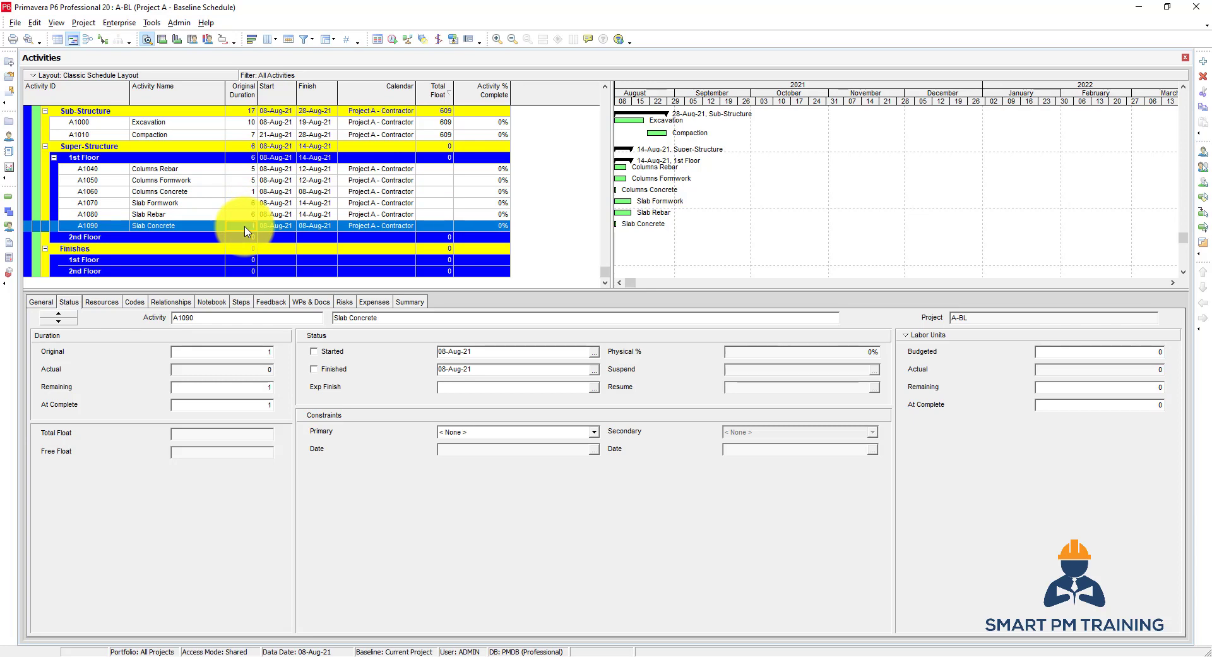
click(165, 169)
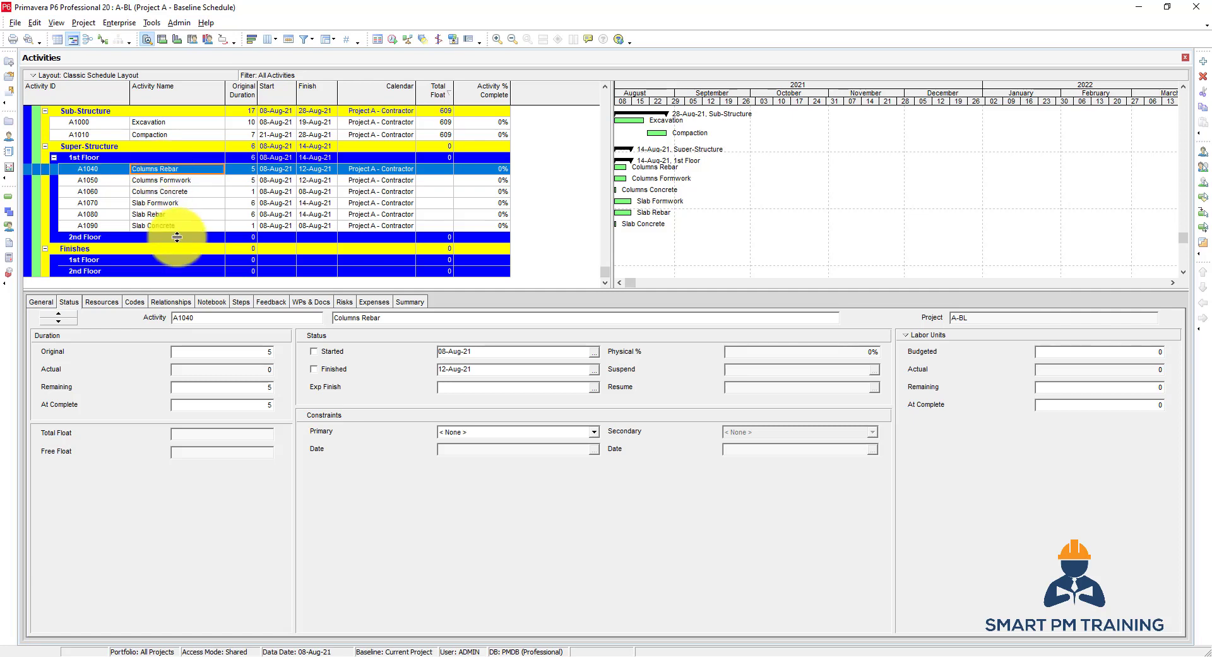
Link Columns Rebar to Columns Formwork, and Columns Formwork to Columns Concrete, as successors
click(169, 303)
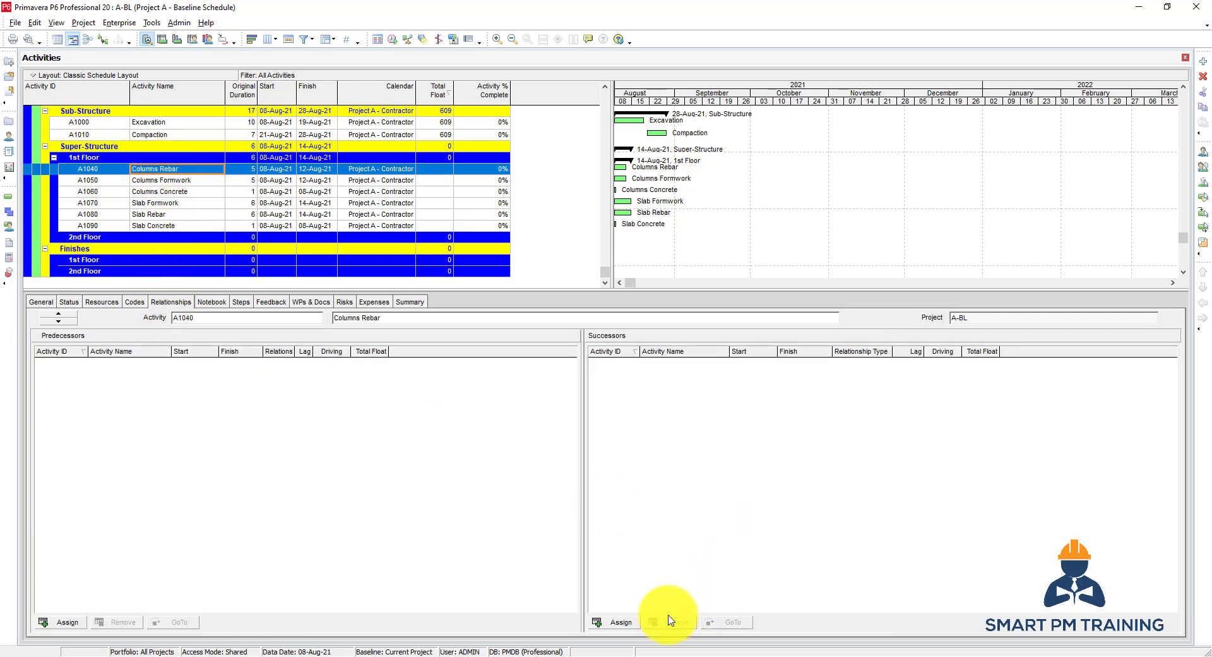
click(614, 622)
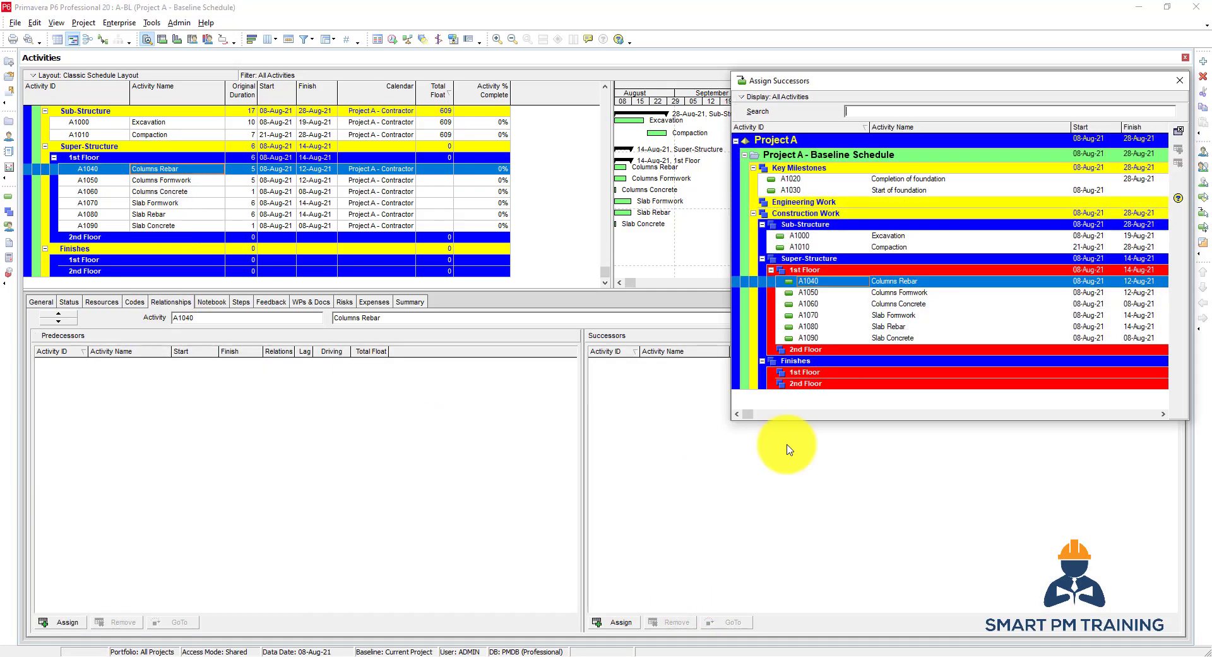
double_click(906, 293)
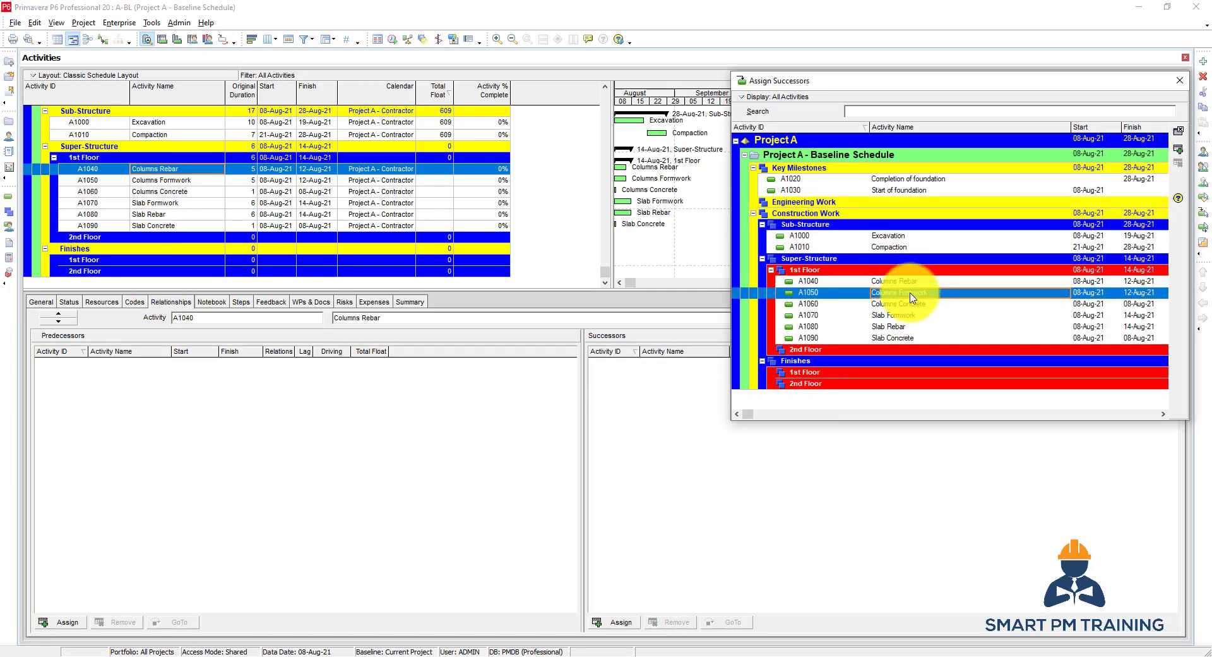
click(720, 622)
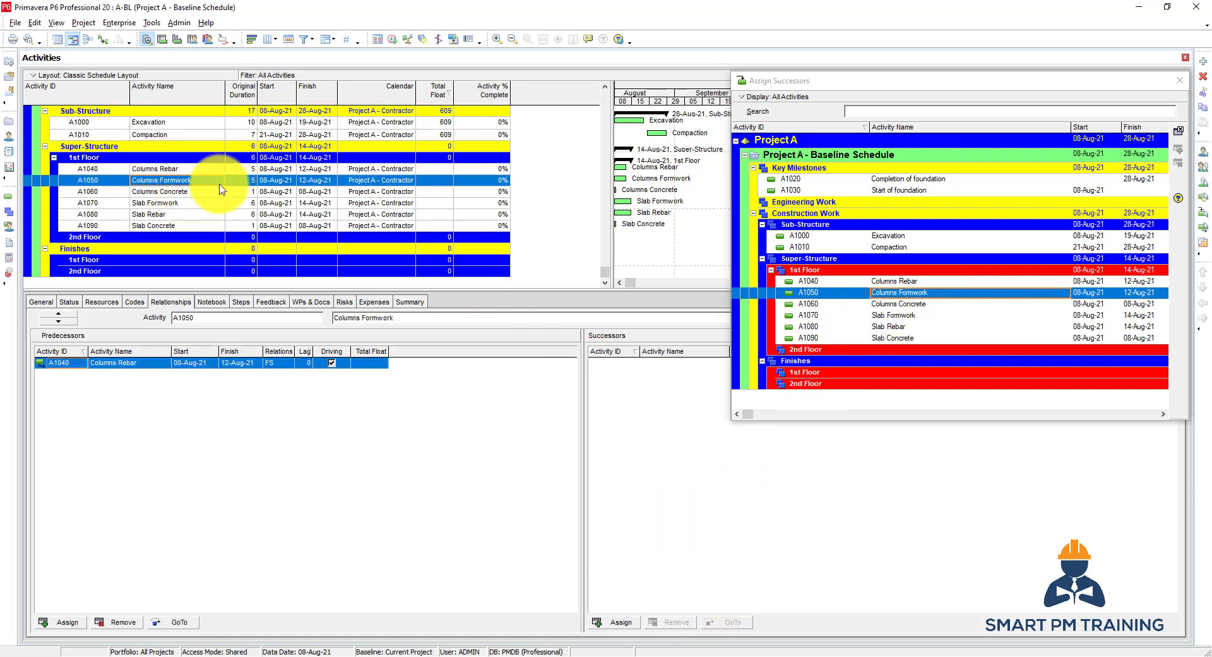
double_click(898, 304)
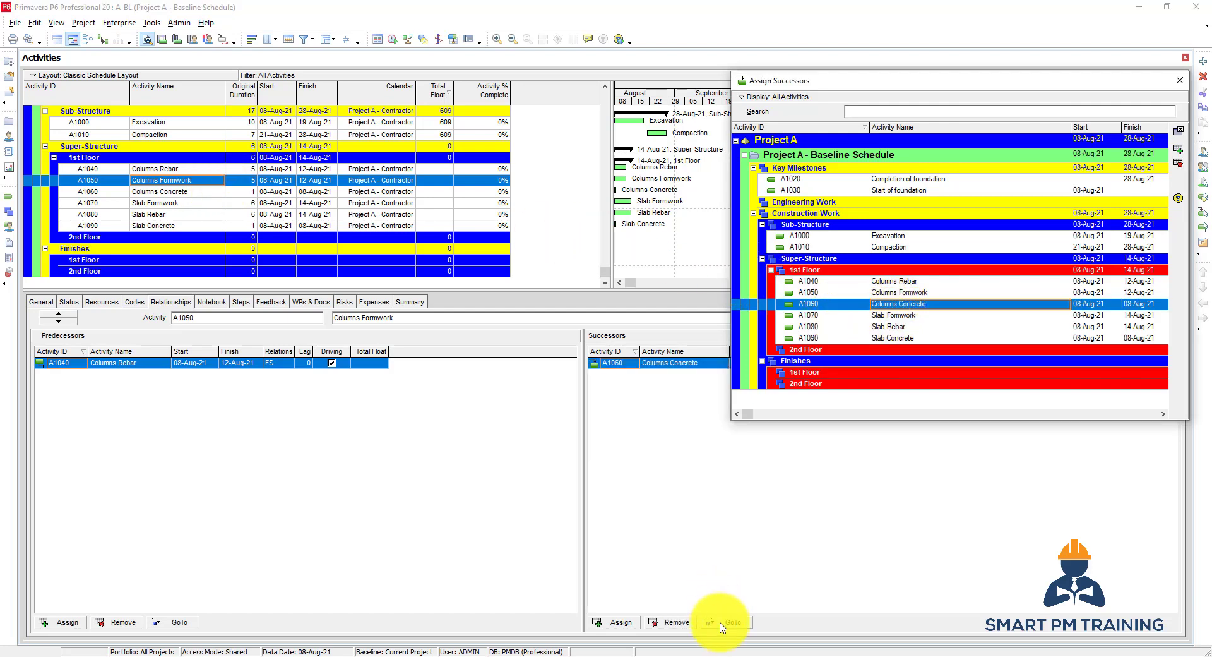
Chain Columns Concrete to Slab Formwork, Slab Formwork to Slab Rebar, and Slab Rebar to Slab Concrete
click(723, 625)
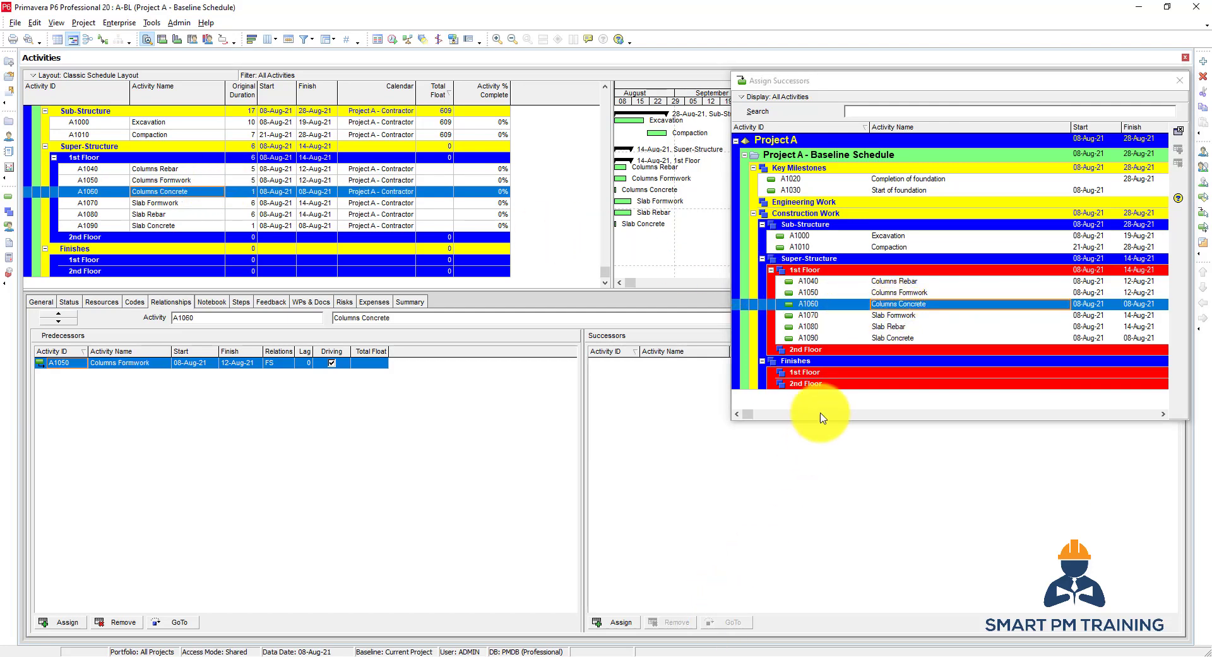
click(898, 316)
double_click(898, 317)
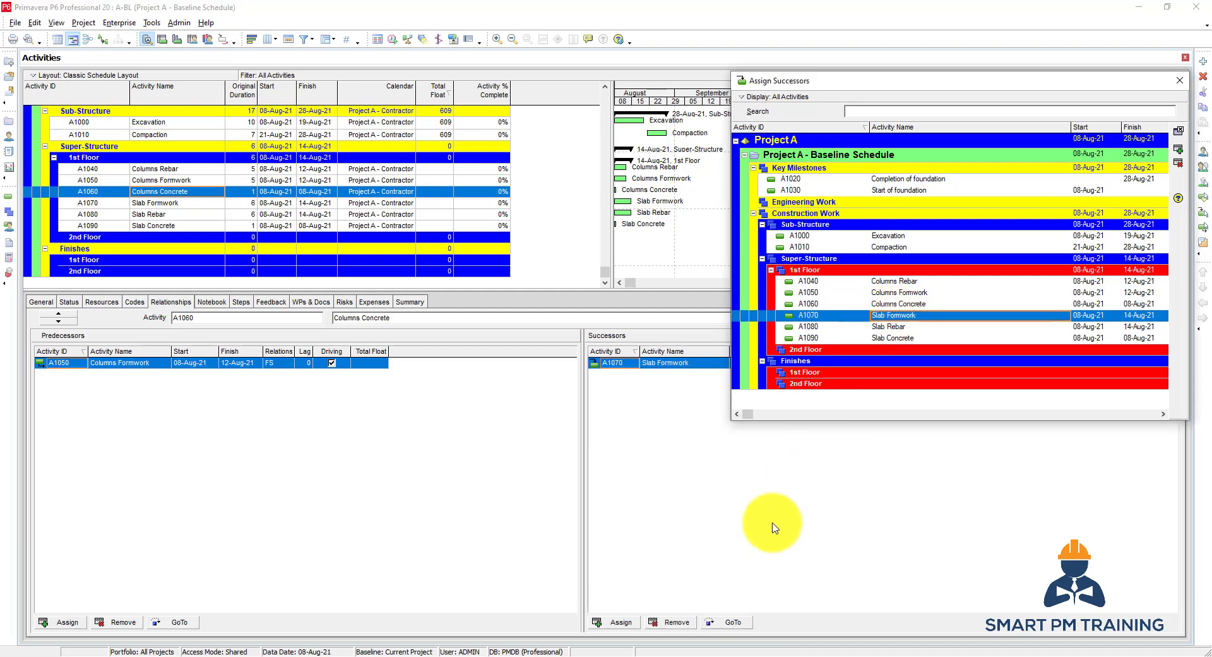
click(731, 624)
double_click(889, 326)
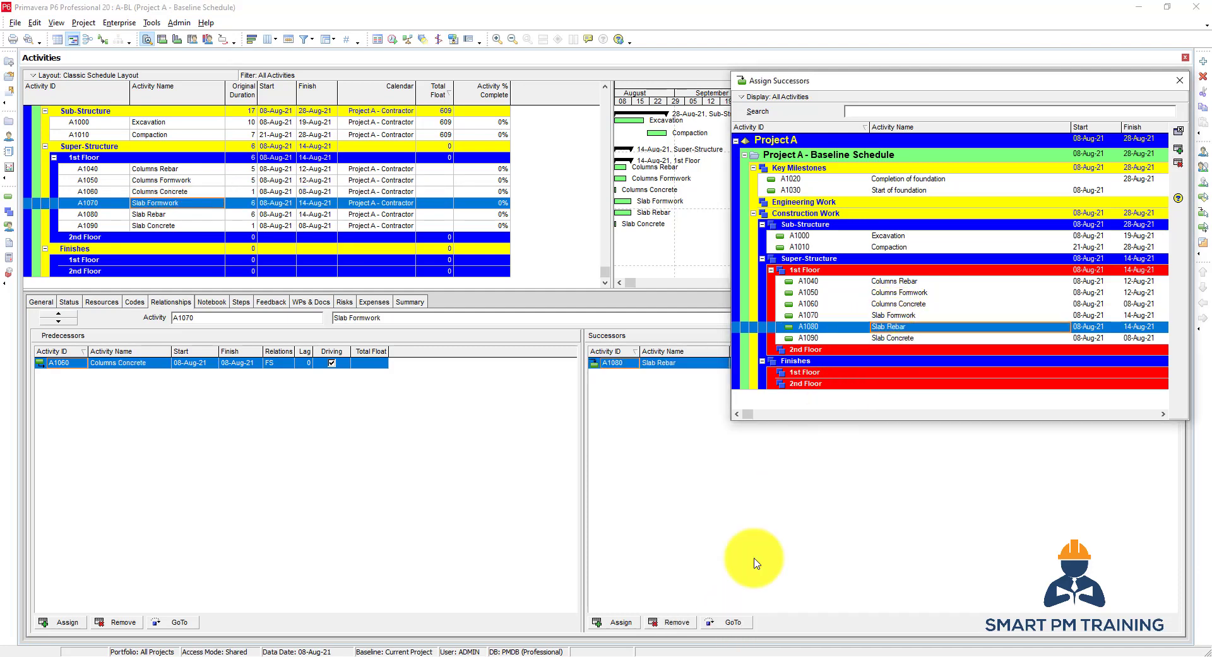
click(731, 624)
double_click(901, 339)
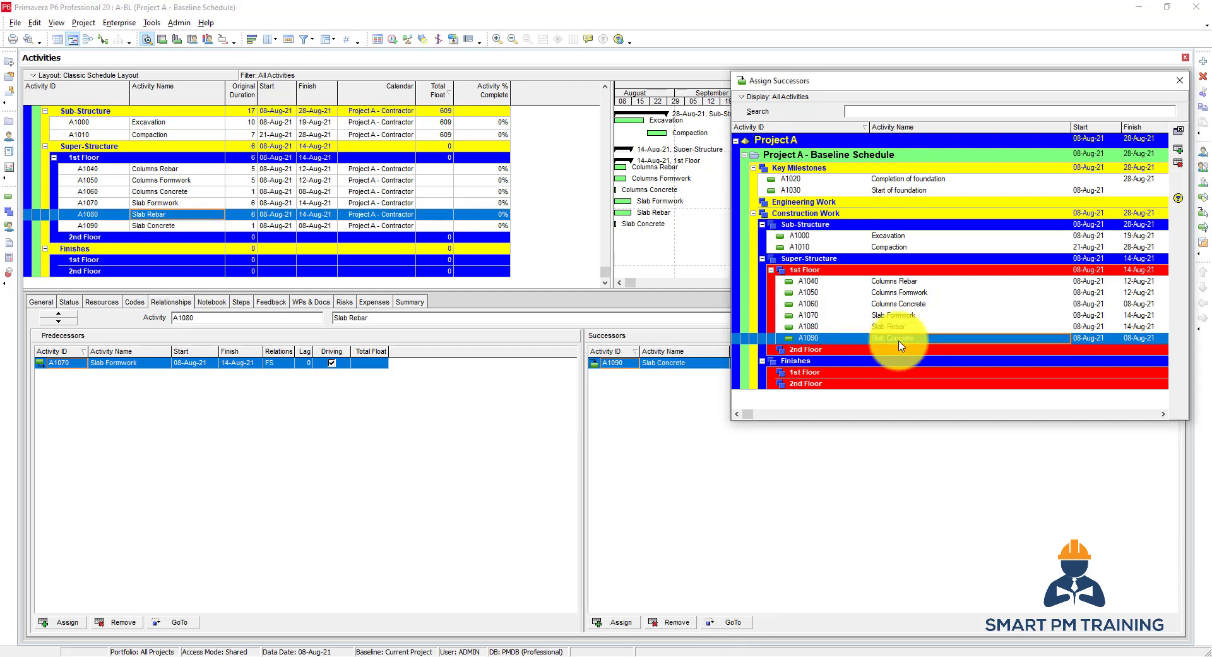
click(192, 169)
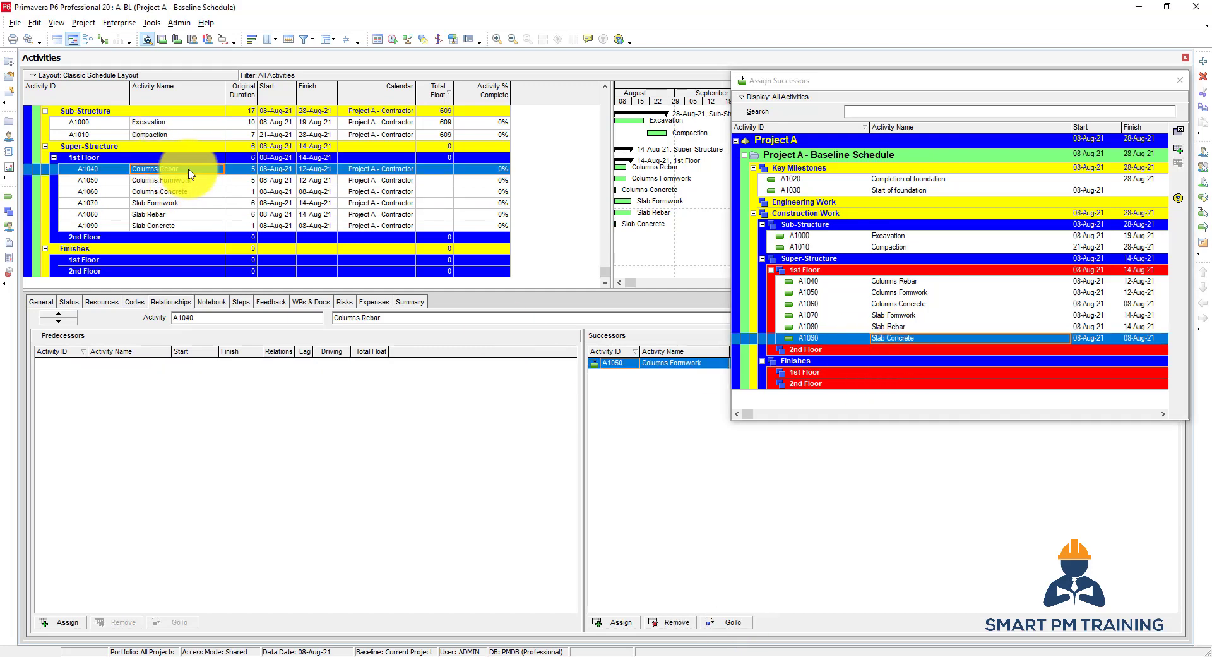
Add a second Columns Rebar–Columns Formwork link and make the first one SS with 1-day lag
click(240, 172)
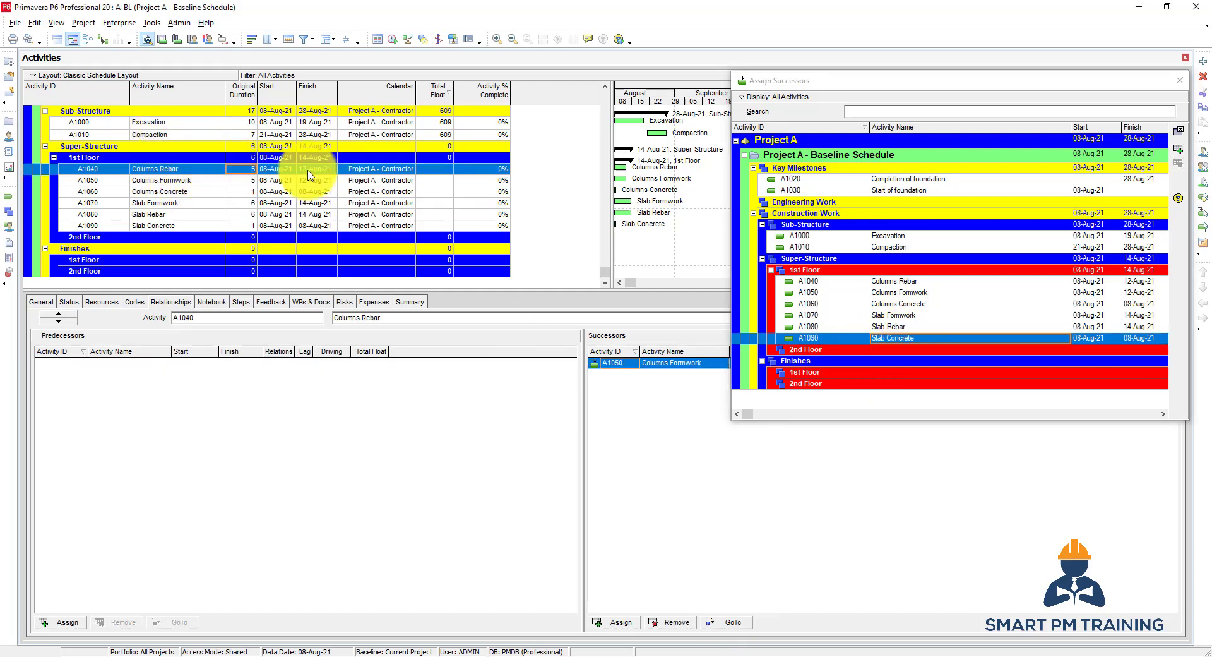
click(170, 172)
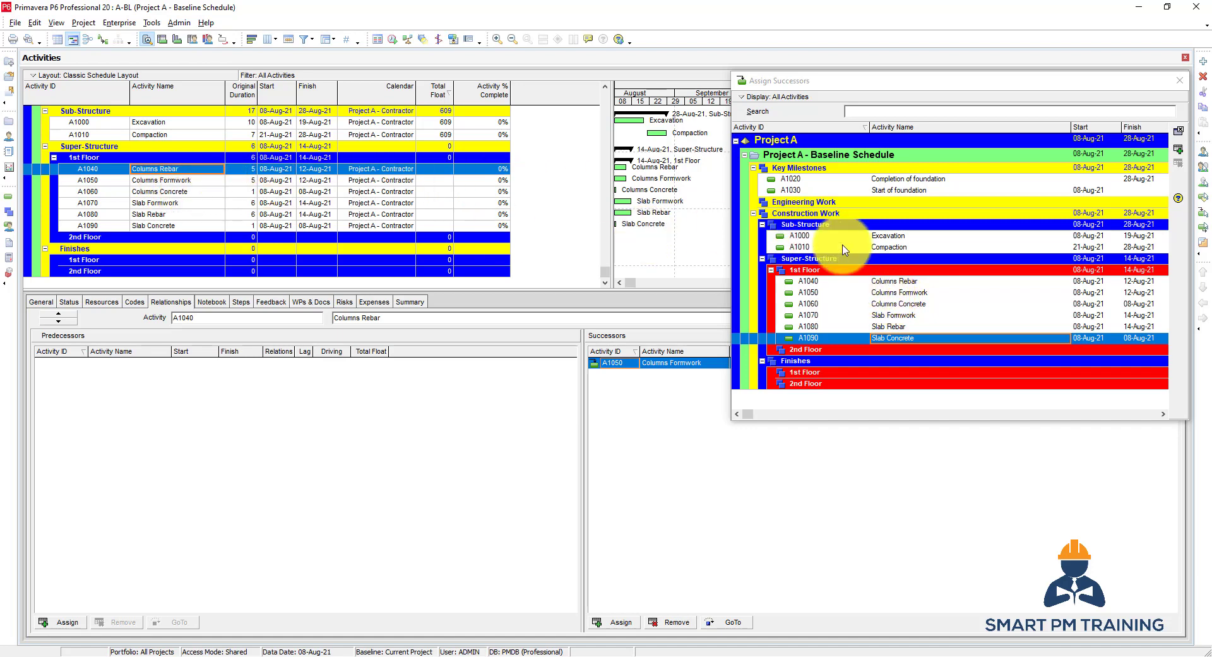
double_click(892, 293)
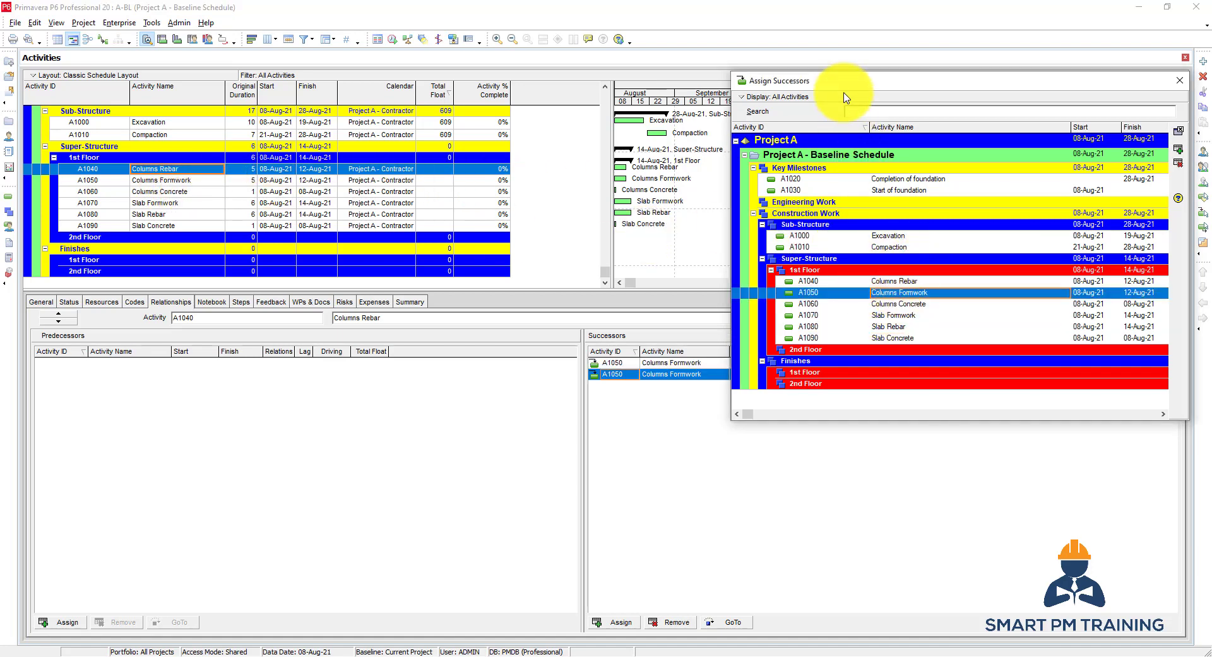
drag(843, 94, 281, 319)
click(853, 362)
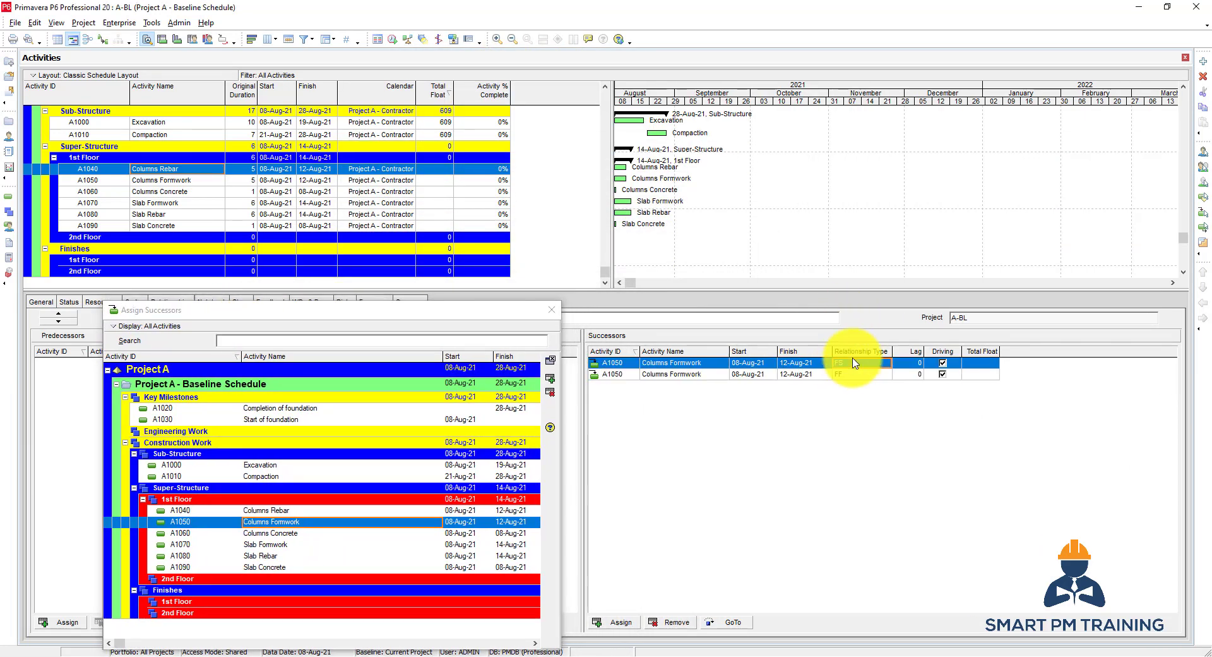
click(854, 363)
click(856, 396)
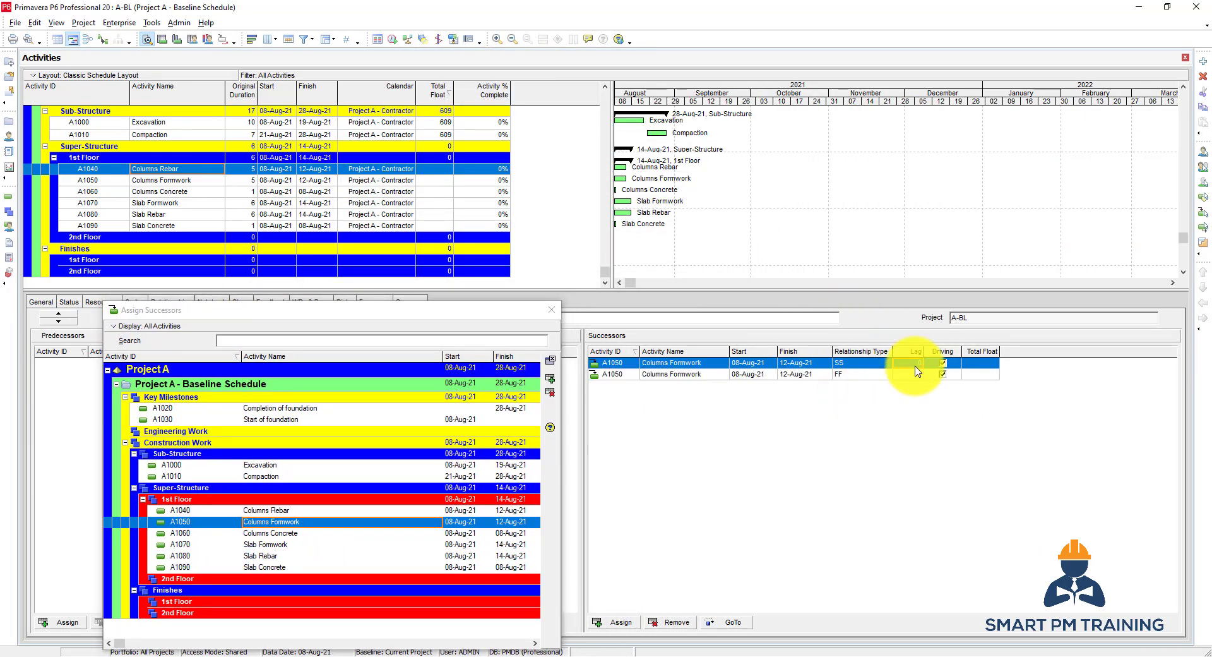
click(909, 374)
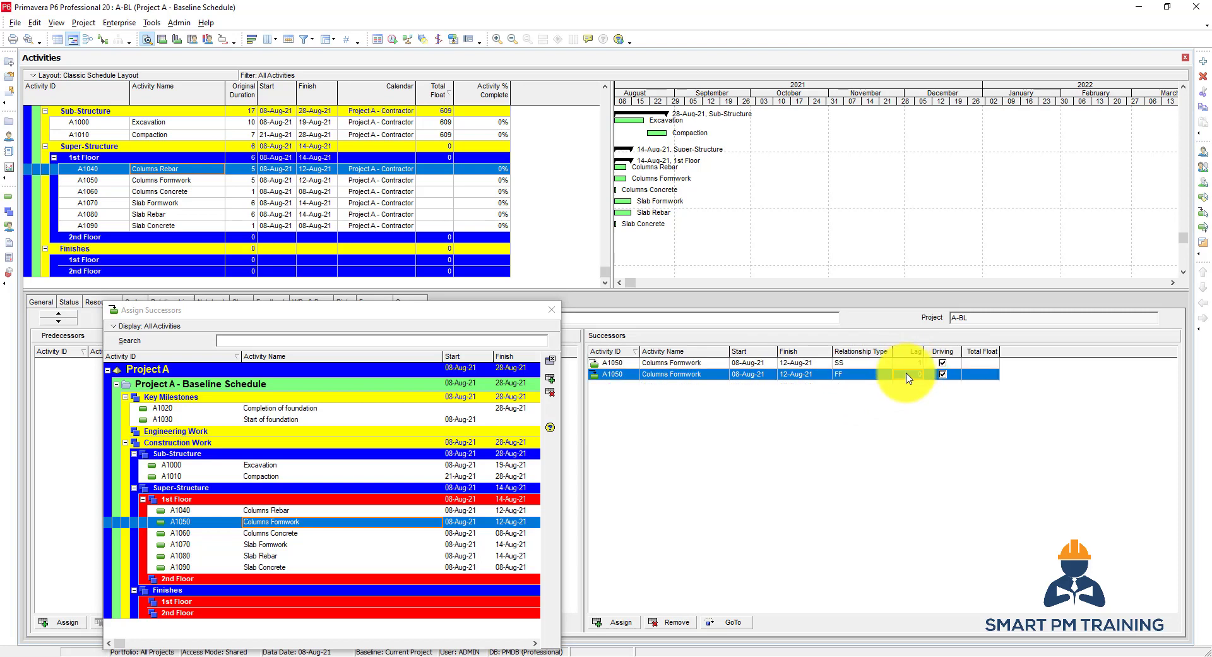
Make the Slab Formwork–Slab Rebar link start-to-start with a 1-day lag
click(169, 183)
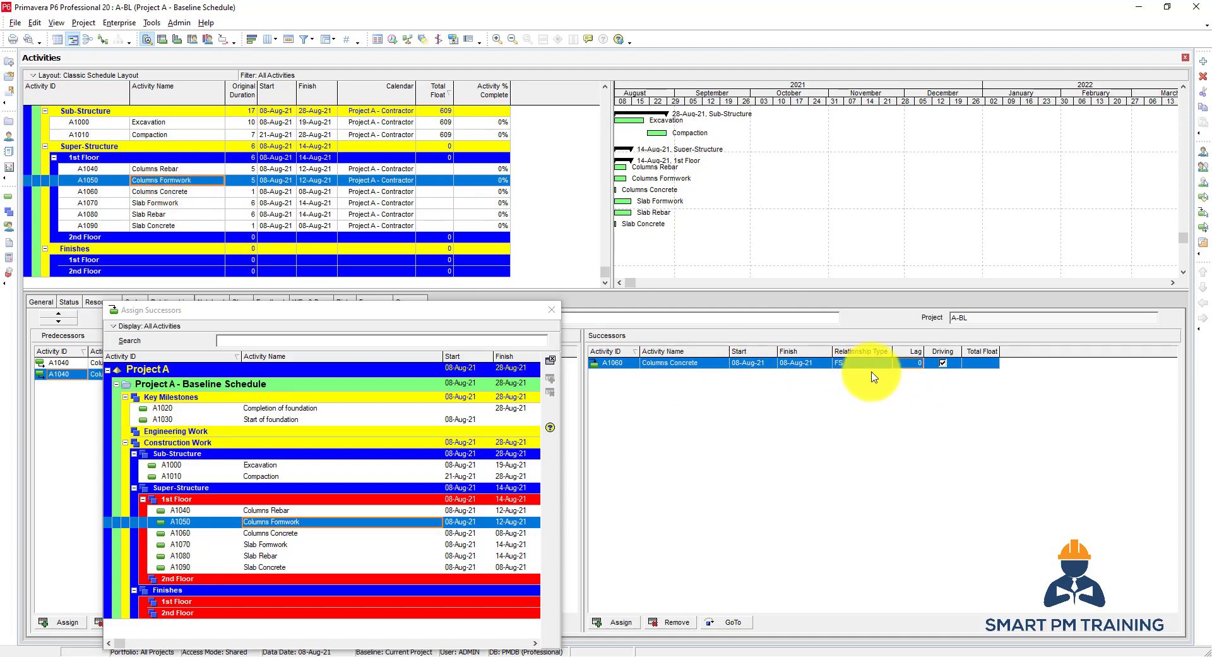
click(174, 203)
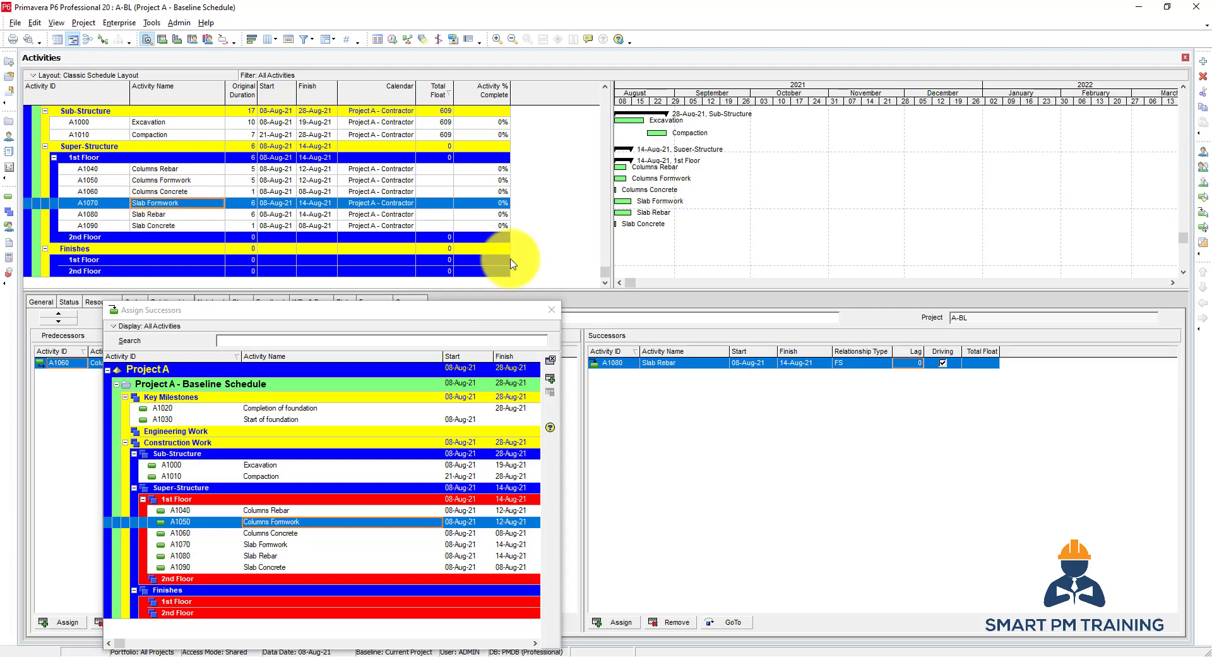
click(859, 364)
click(856, 402)
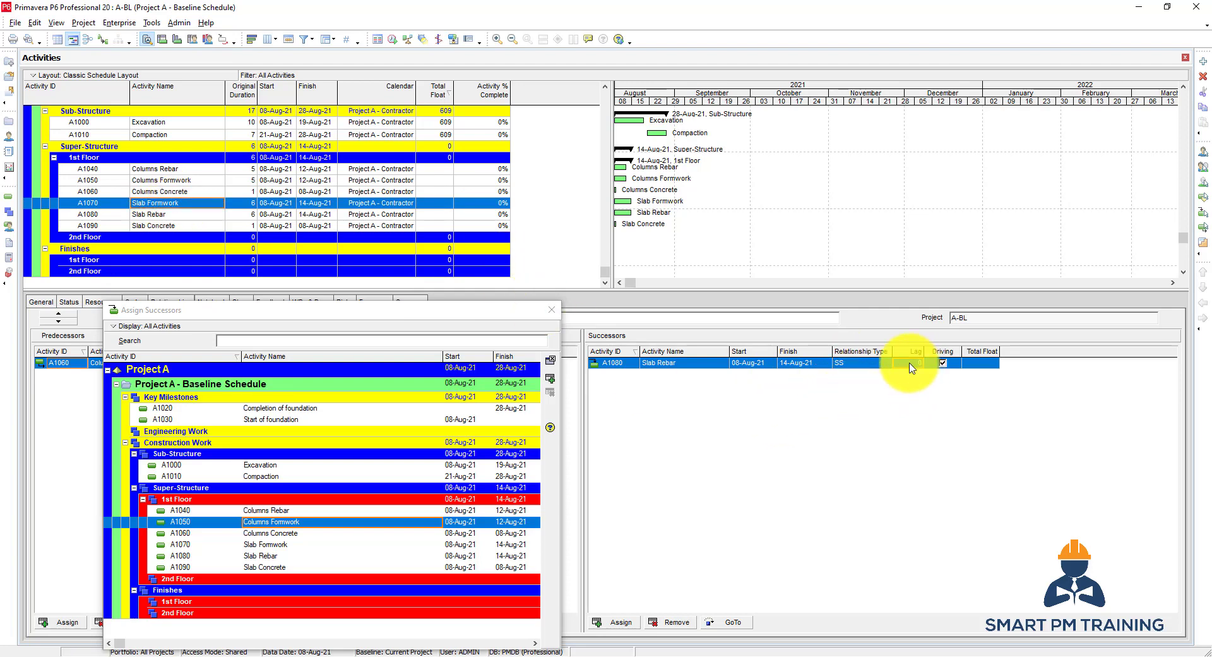
text(1)
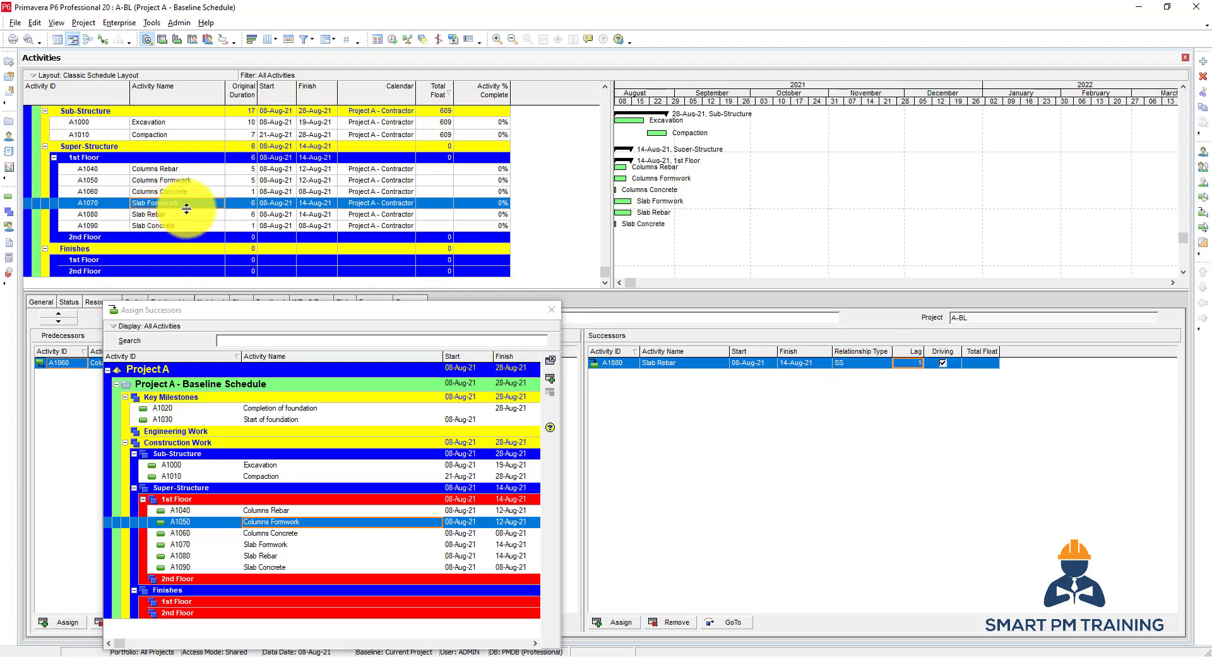
Add a second Slab Formwork–Slab Rebar link as finish-to-finish
click(618, 624)
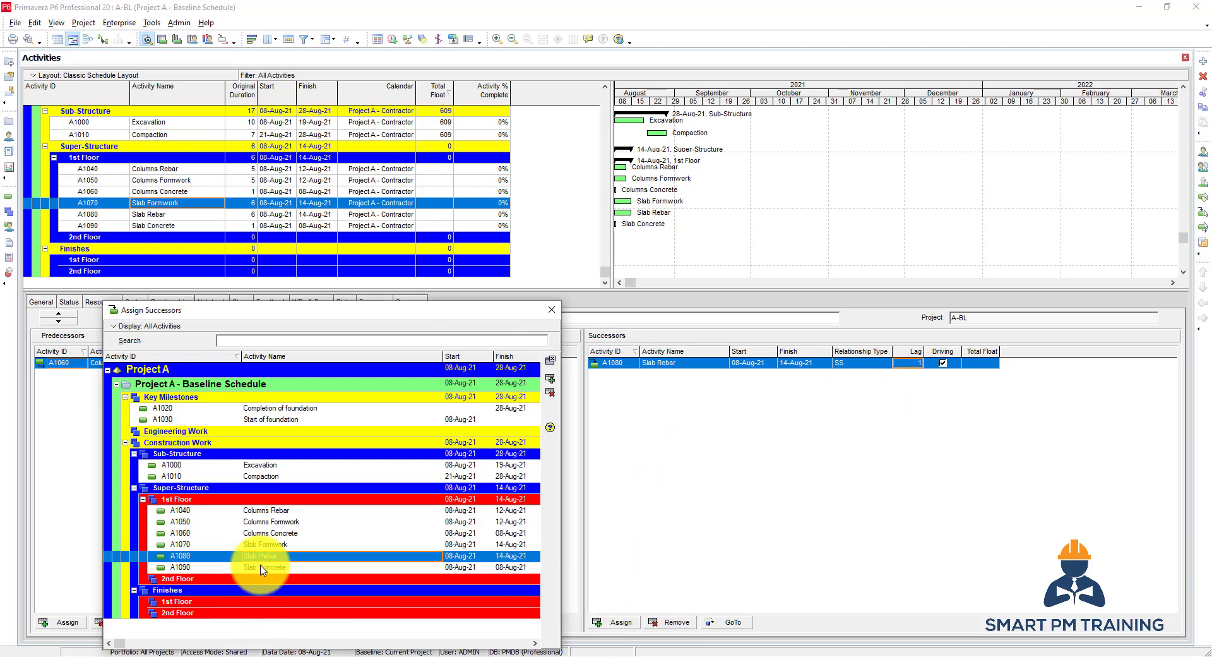
double_click(286, 562)
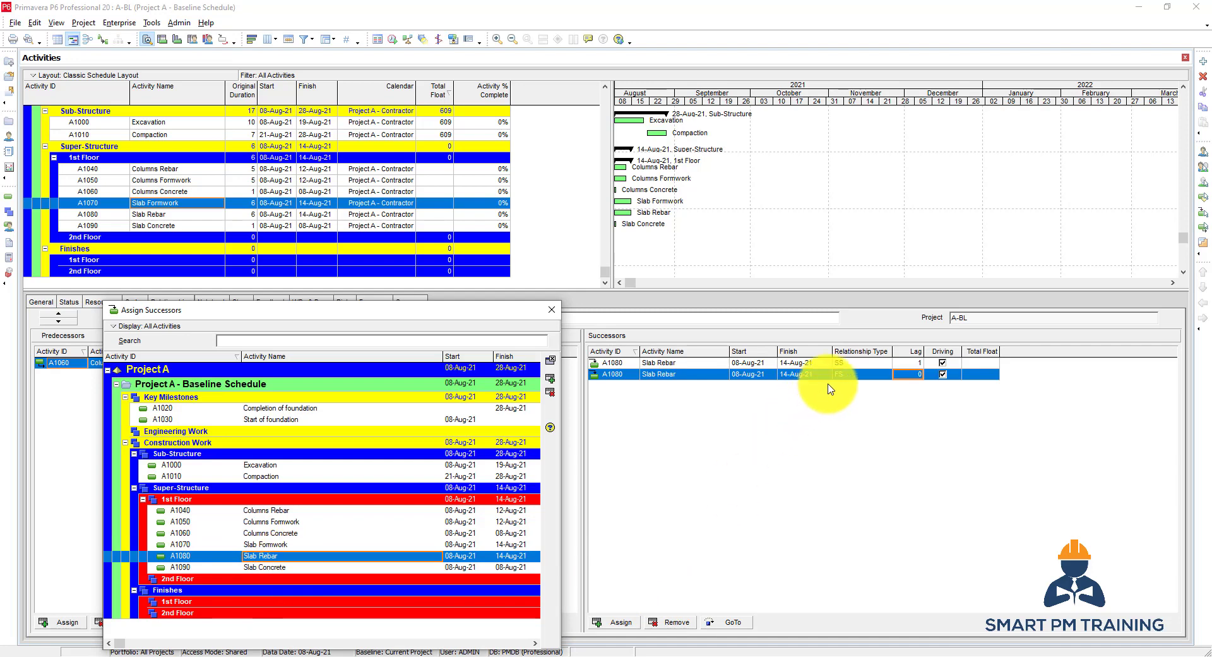
click(849, 374)
click(857, 376)
click(855, 387)
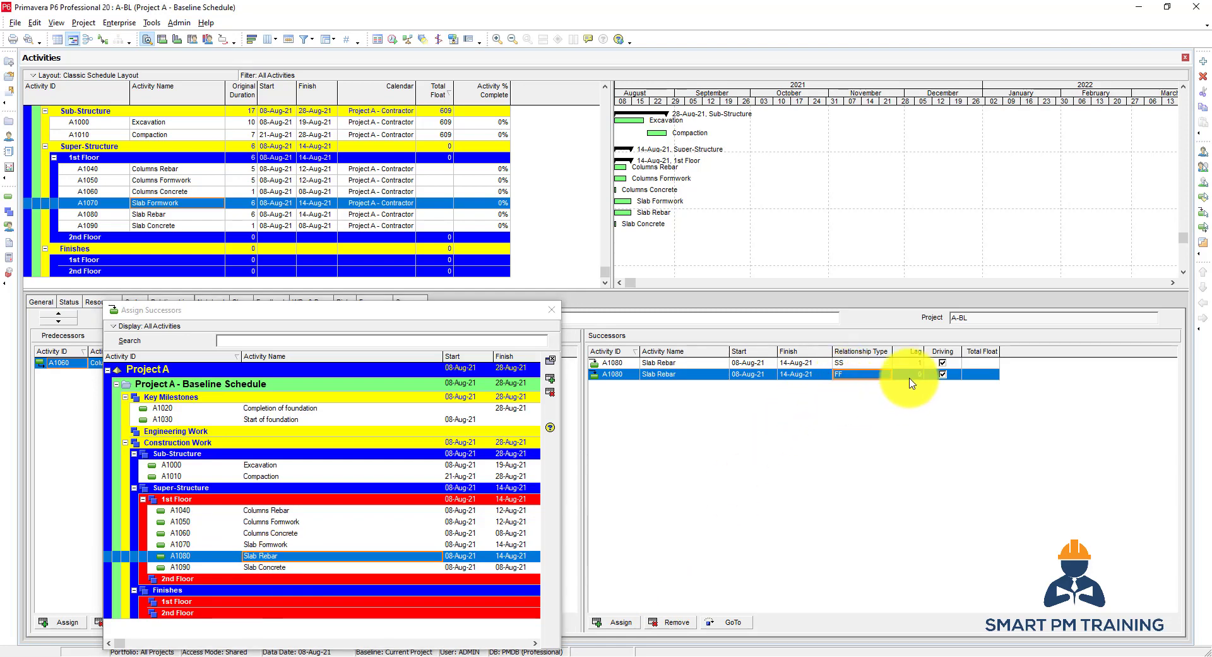
click(164, 215)
click(171, 228)
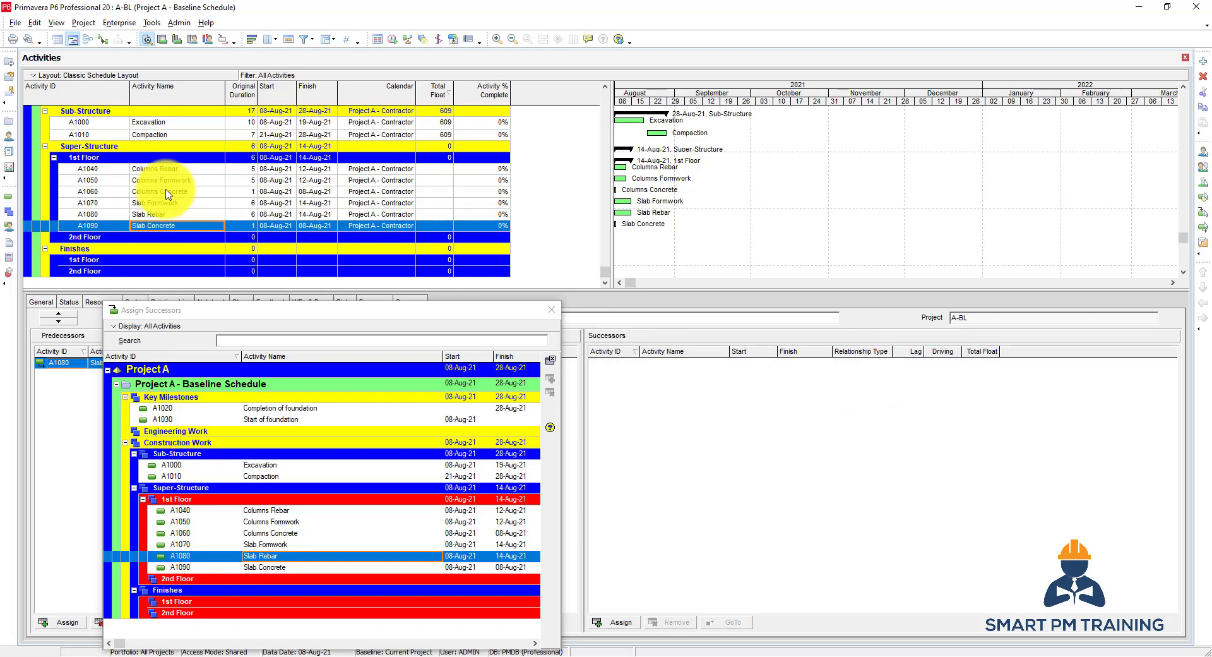
Select A1040 Columns Rebar through A1090 Slab Concrete after moving the successor picker aside
click(183, 177)
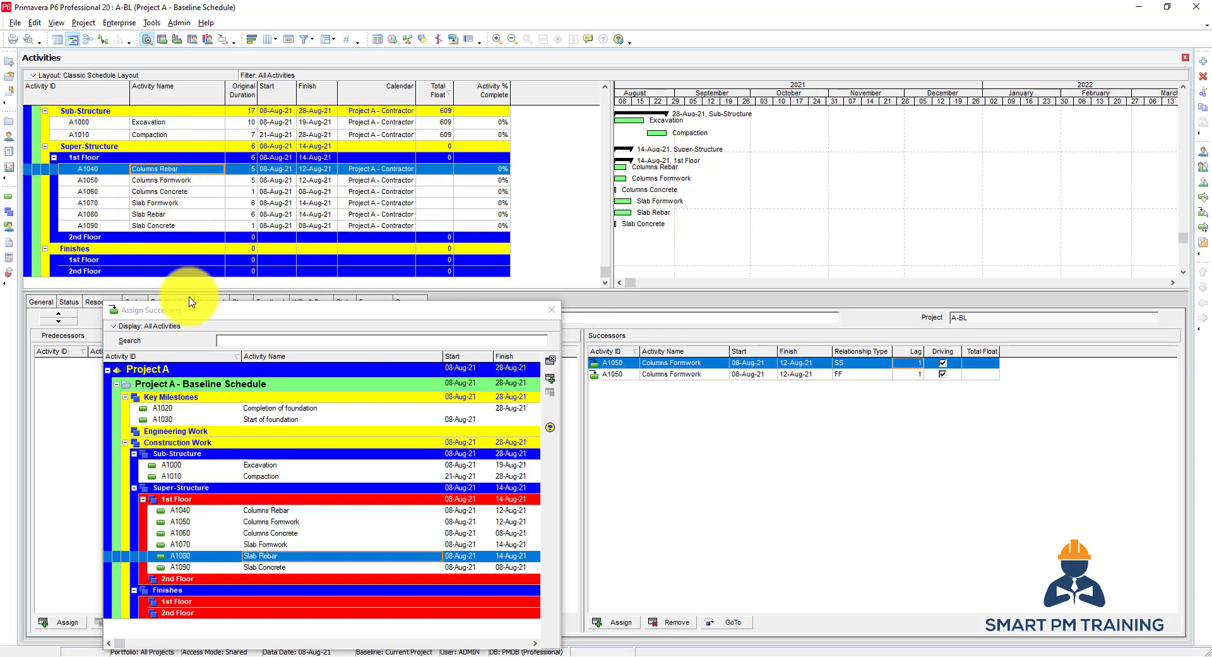
drag(193, 310, 670, 240)
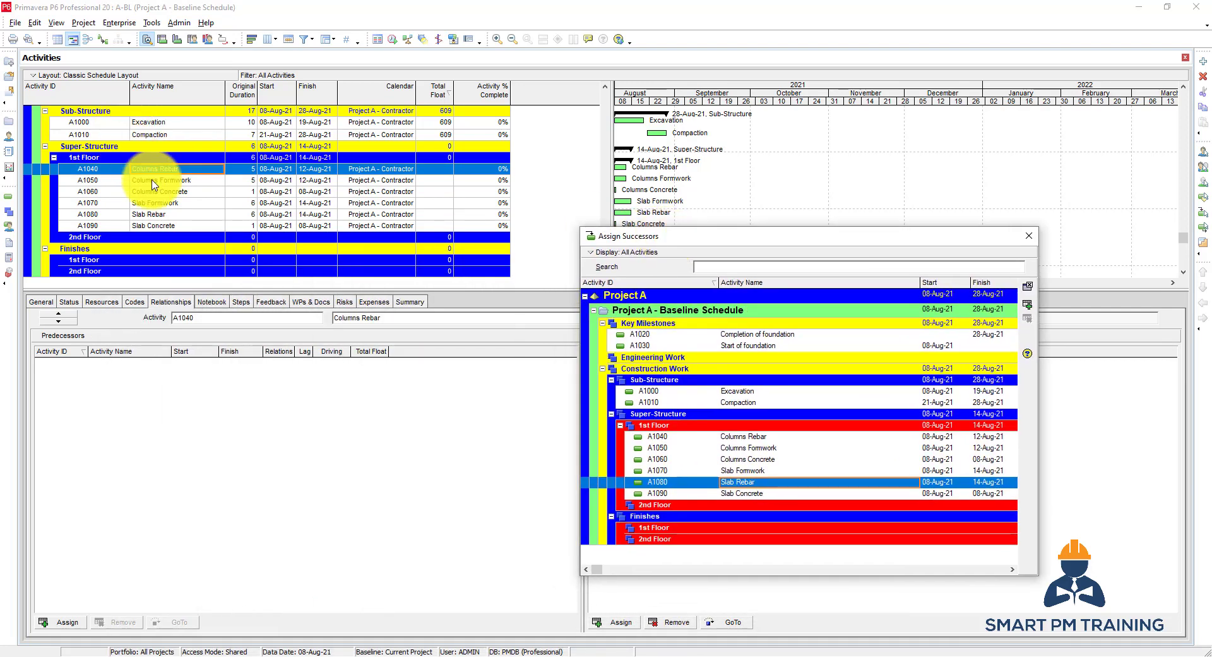
click(135, 240)
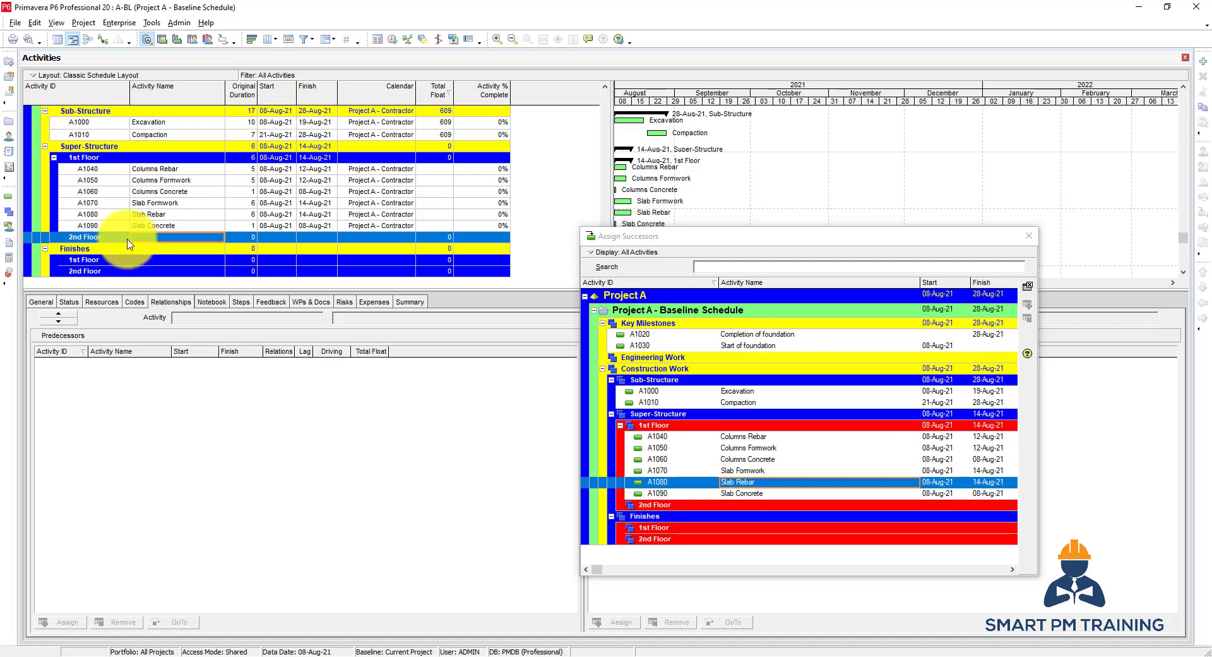
click(173, 172)
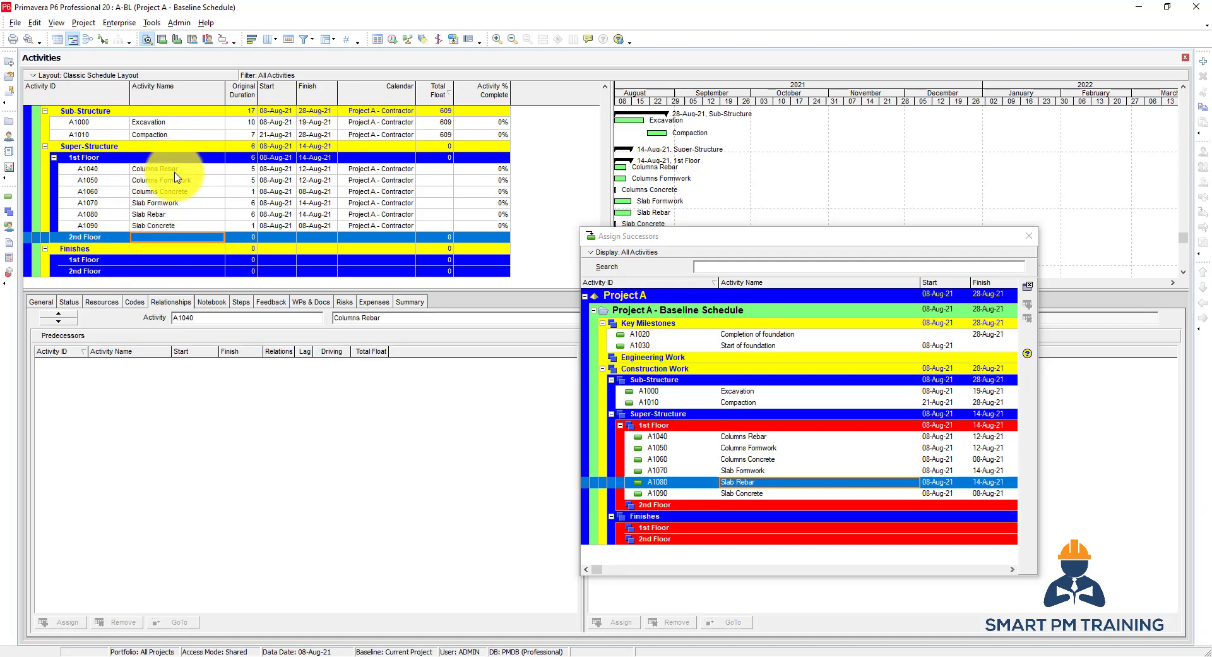
shift+click(164, 227)
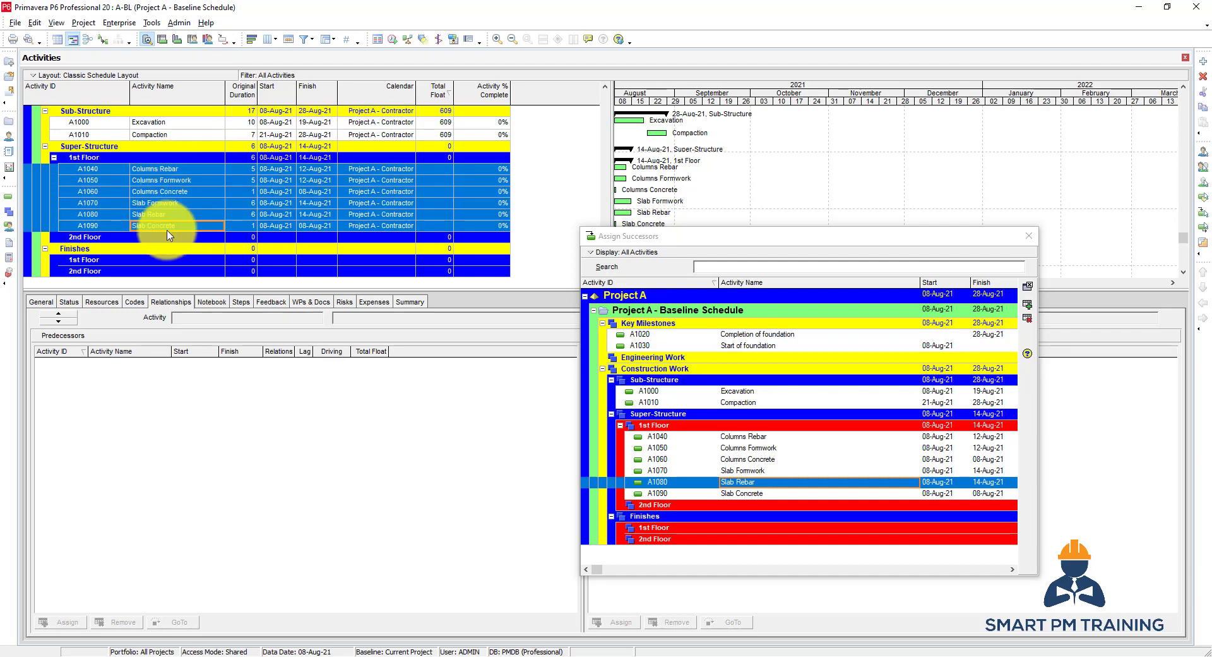
Copy the six activities and paste onto the 2nd Floor WBS, then cancel Copy Activity Options
right_click(165, 195)
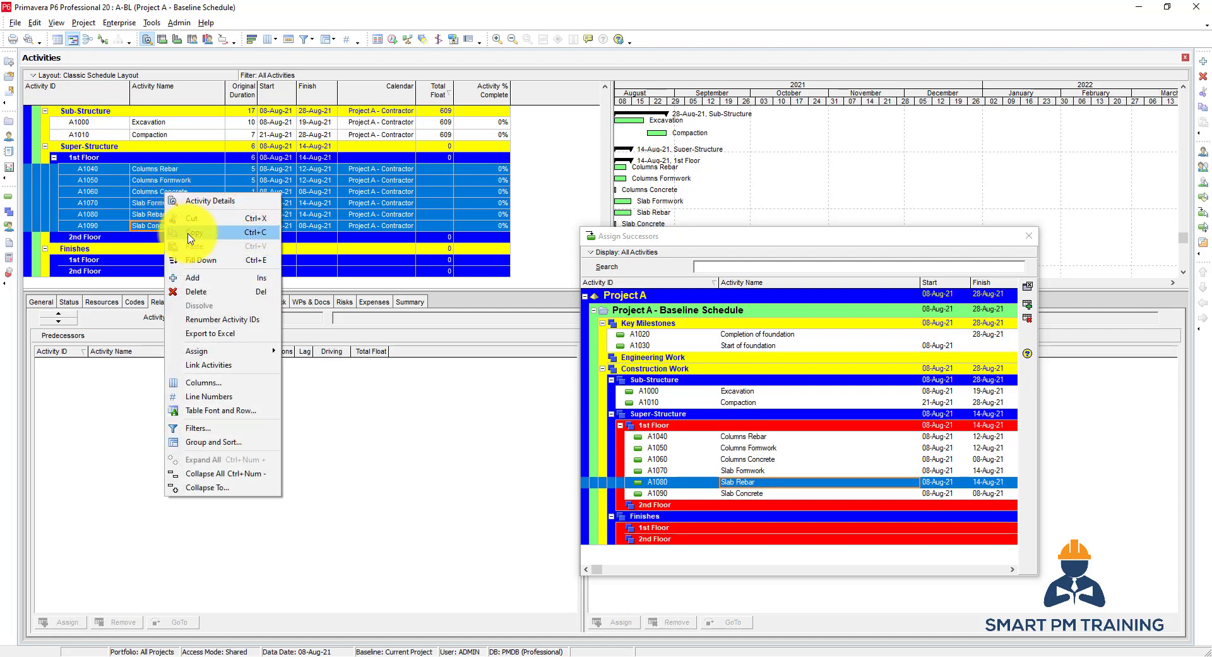
click(189, 235)
click(112, 239)
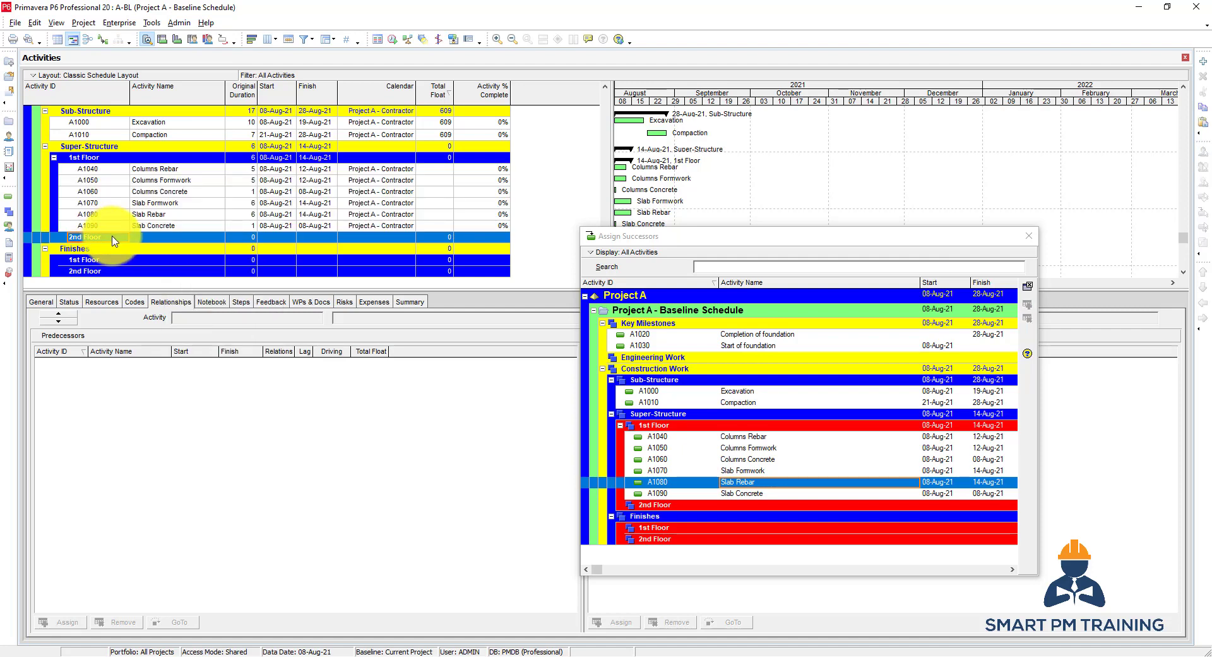
right_click(114, 240)
click(149, 291)
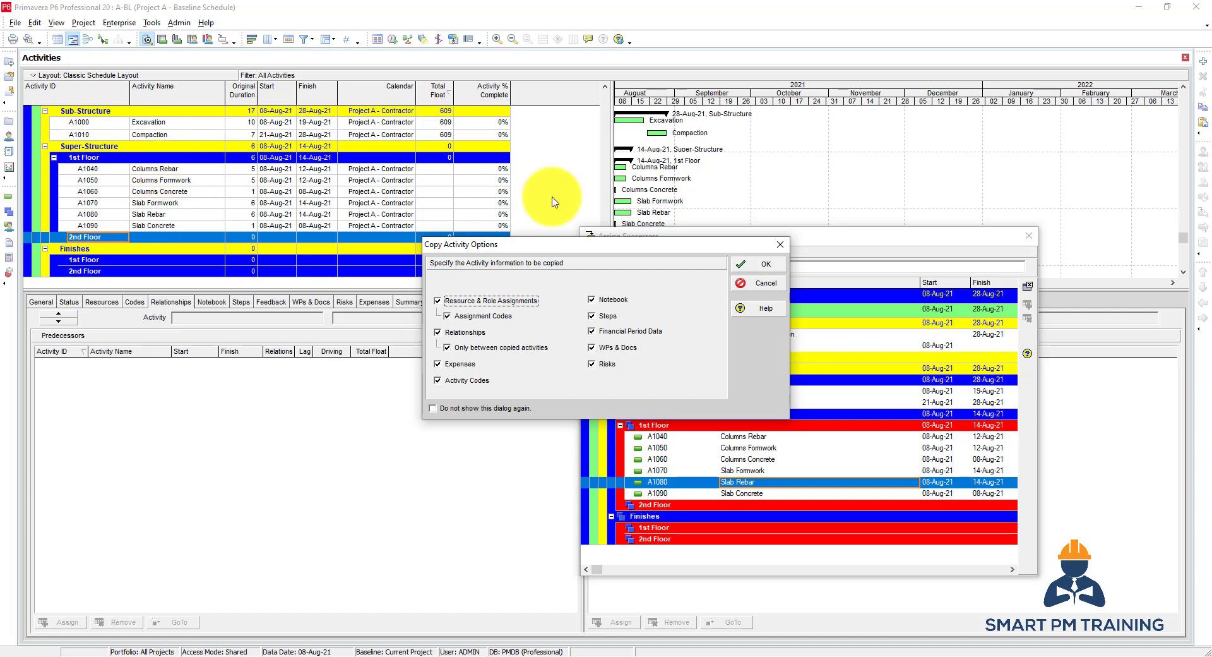
click(742, 286)
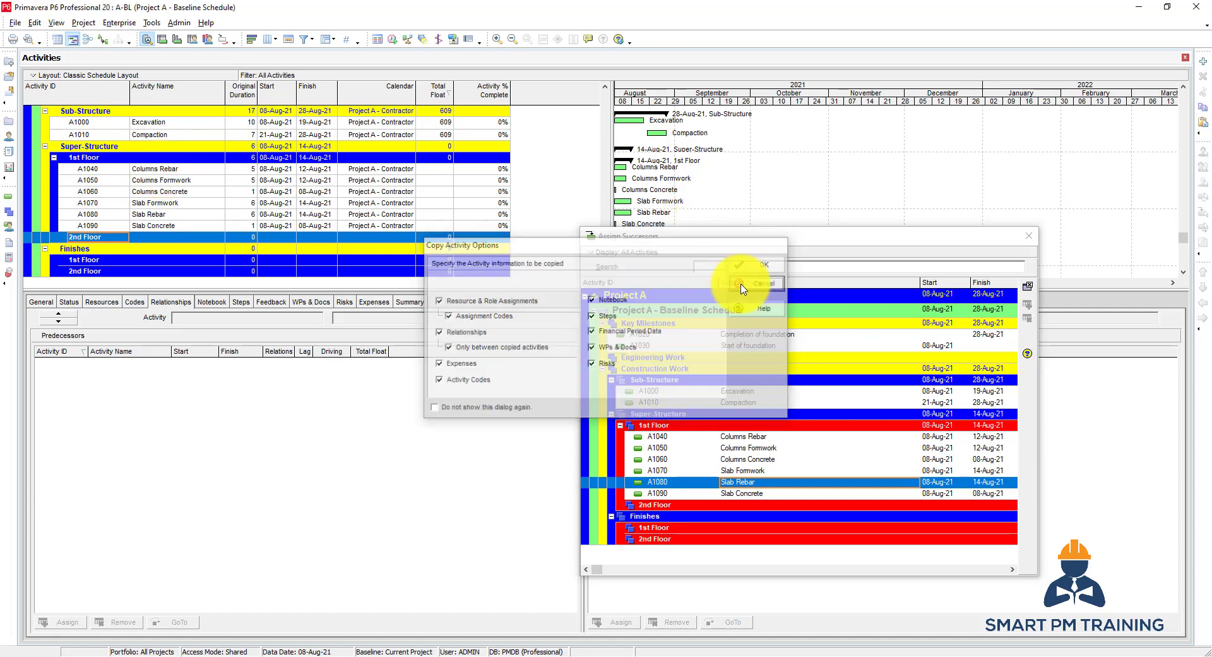
Reselect A1040 Columns Rebar through A1090 Slab Concrete, moving the Assign Successors window lower
click(176, 168)
click(179, 136)
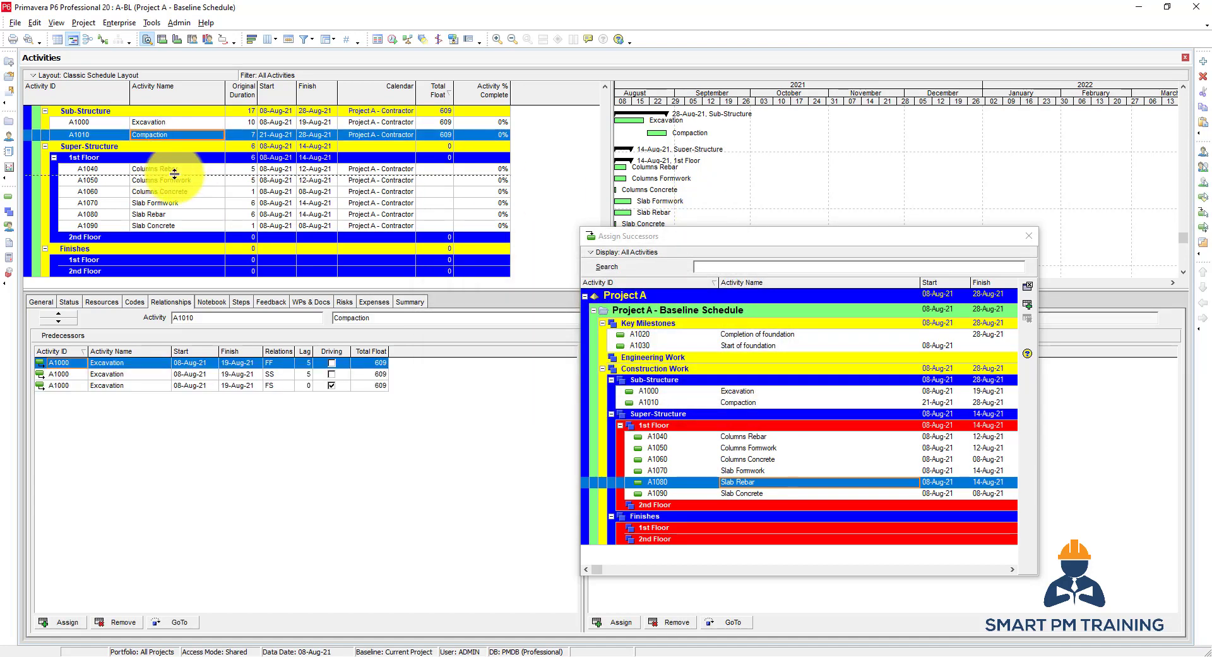
ctrl+click(180, 169)
right_click(180, 171)
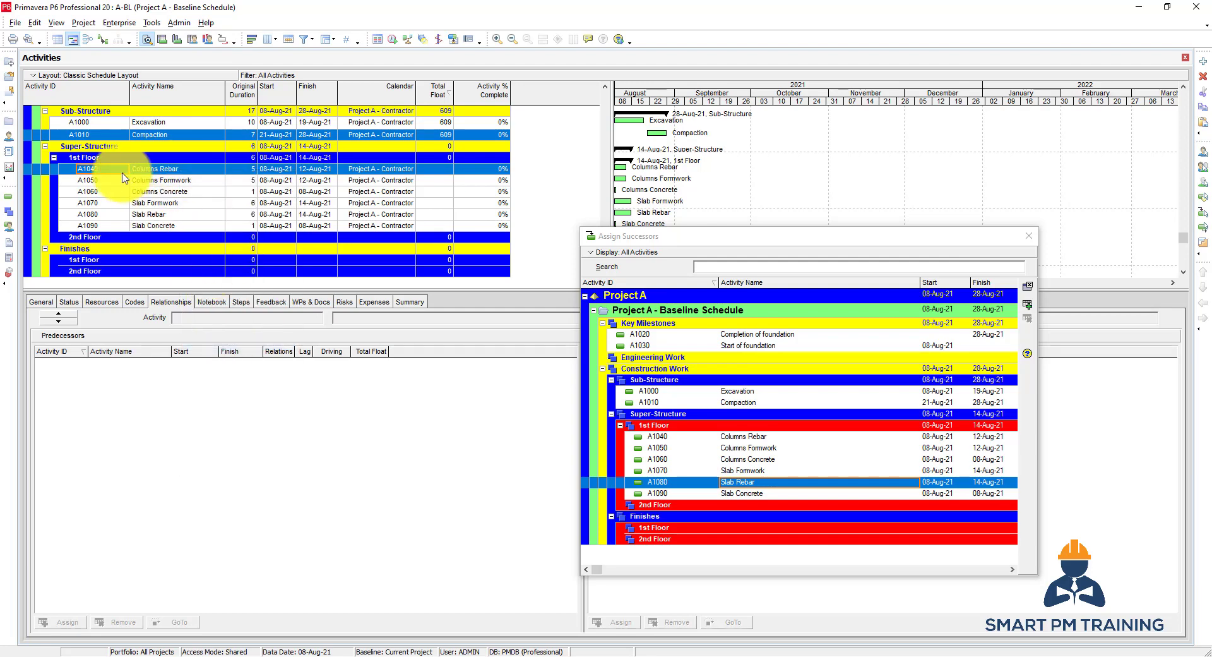
click(163, 169)
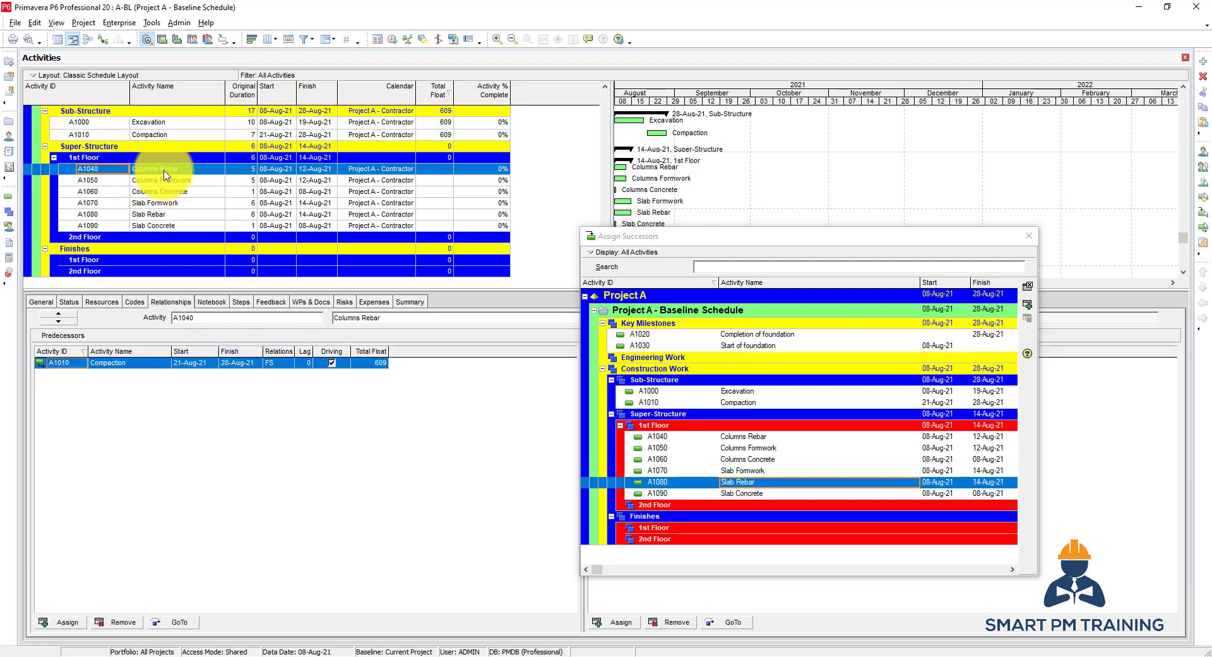
shift+click(150, 226)
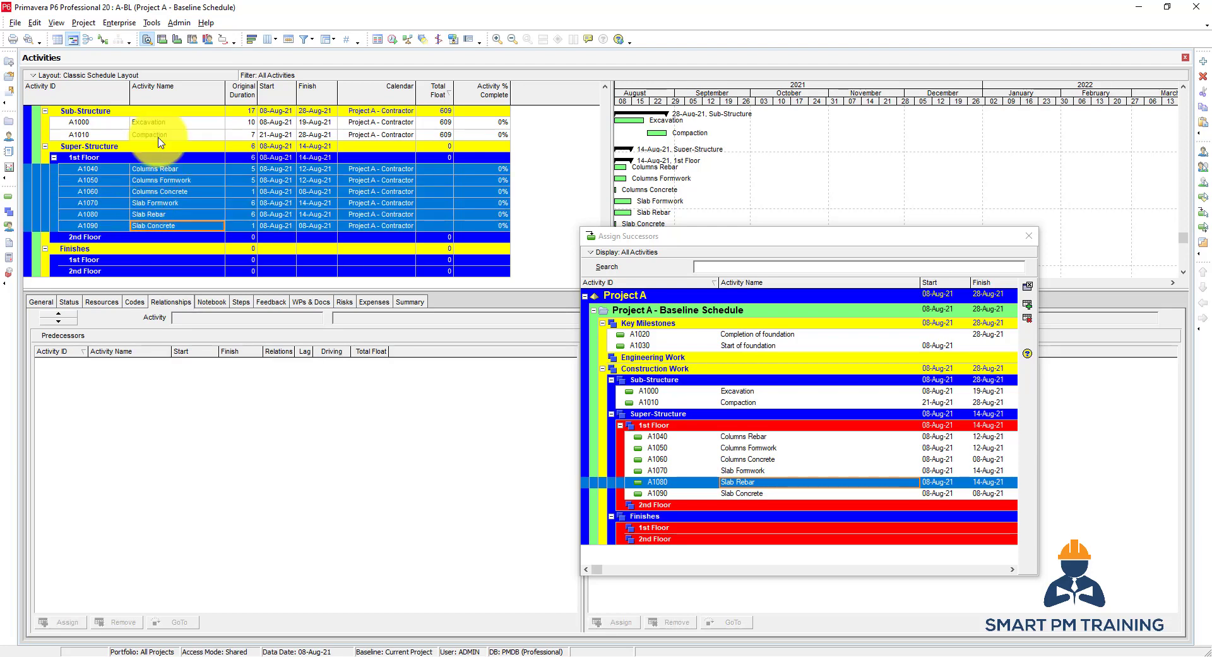
click(176, 174)
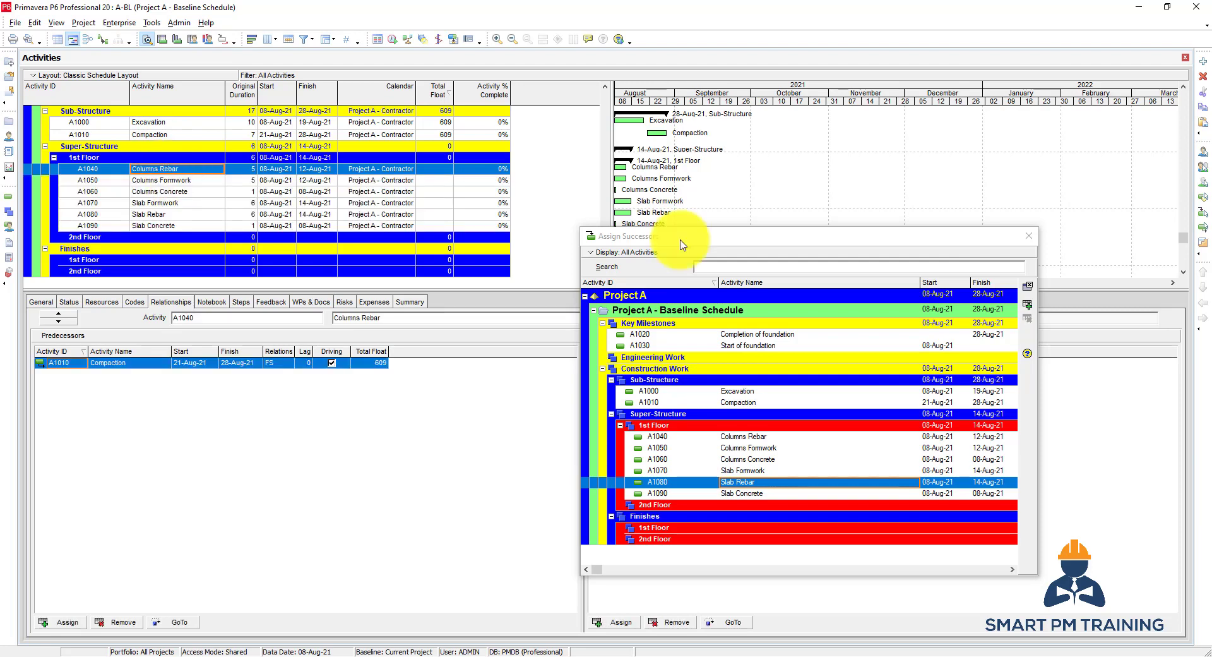
drag(681, 238, 491, 449)
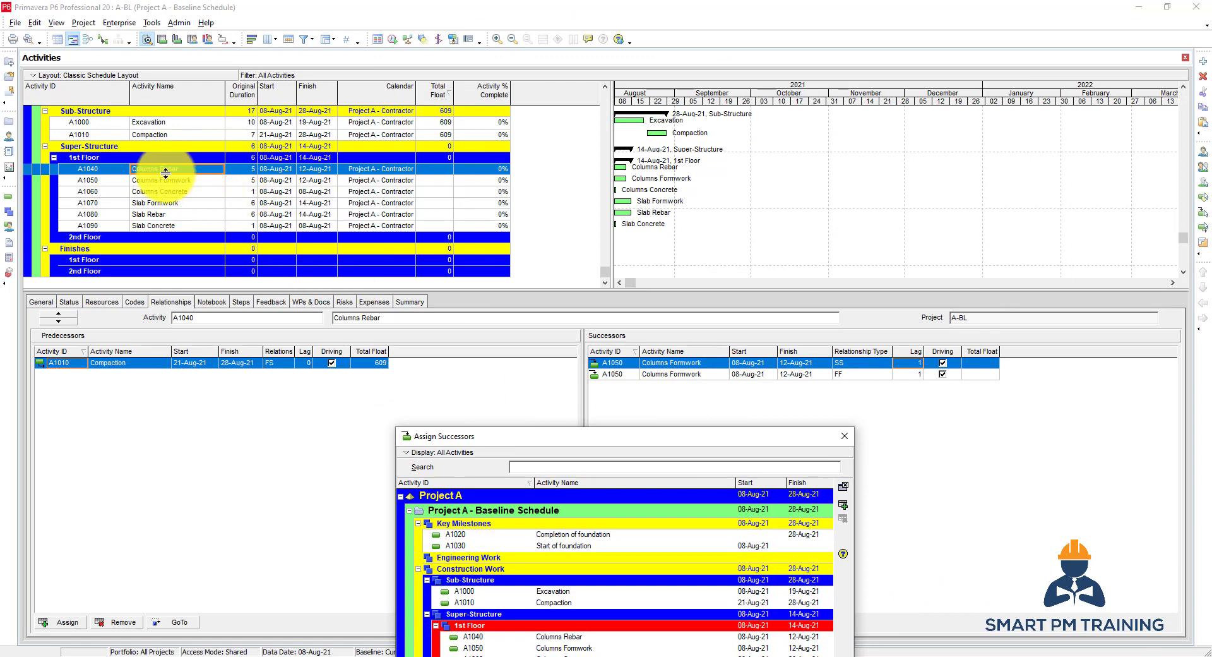
shift+click(169, 226)
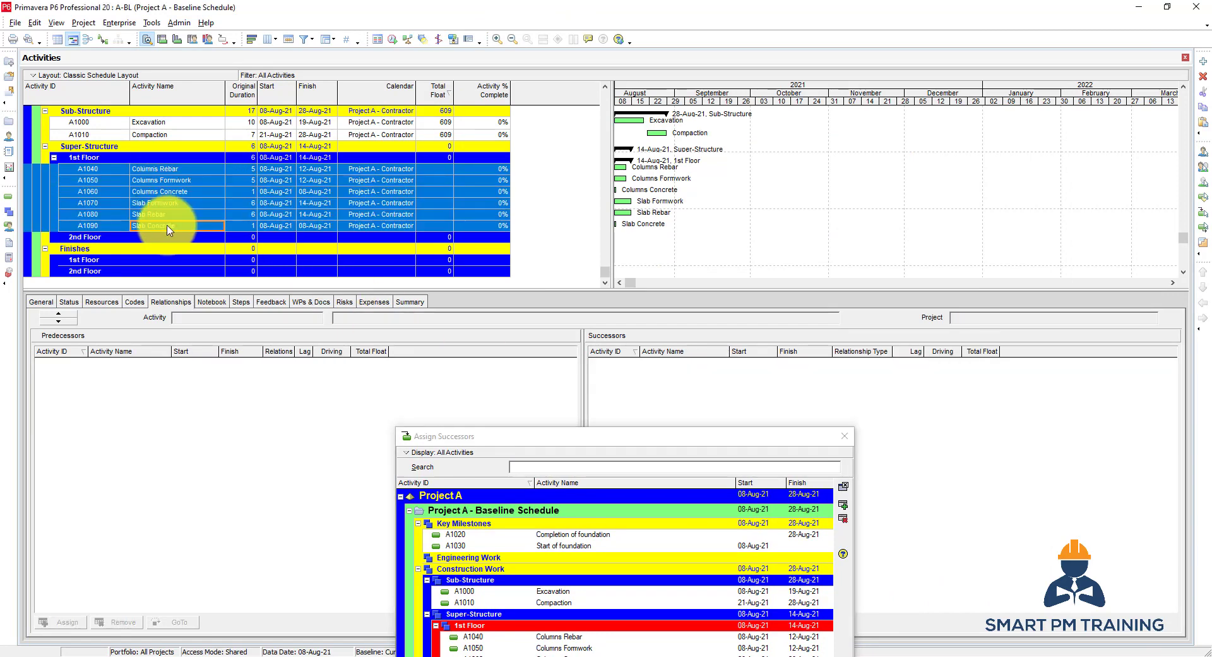
Paste the six activities into 2nd Floor as A1100–A1150 with default options and increment 10
right_click(171, 171)
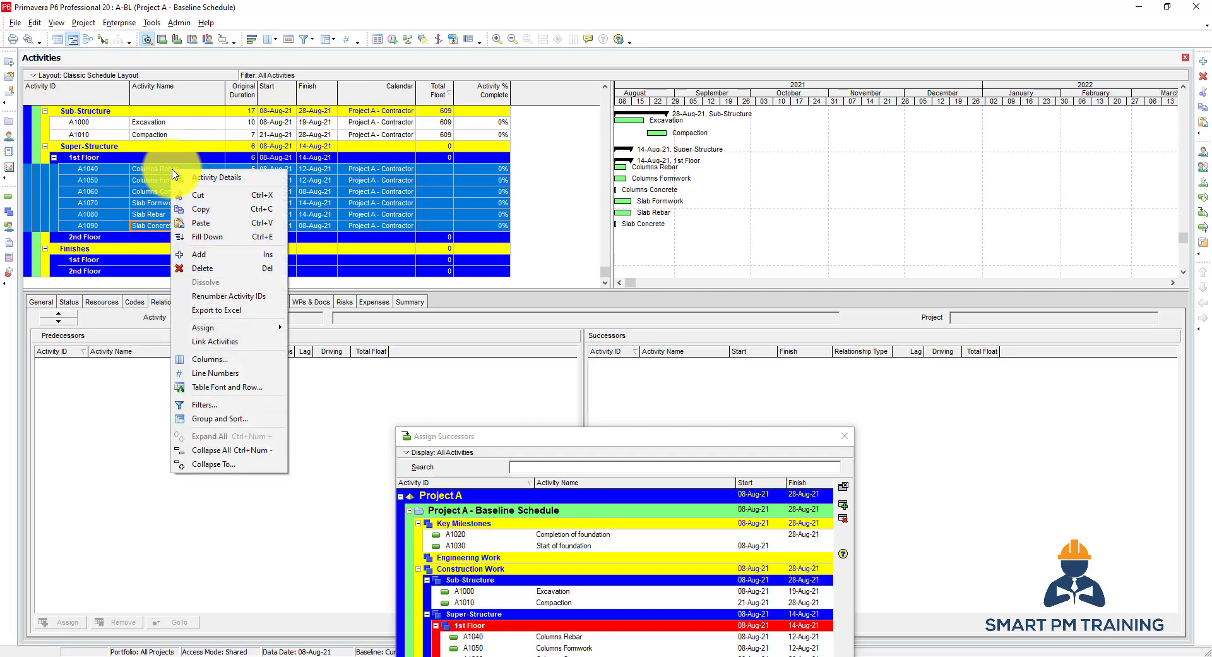
click(203, 215)
click(160, 238)
right_click(161, 239)
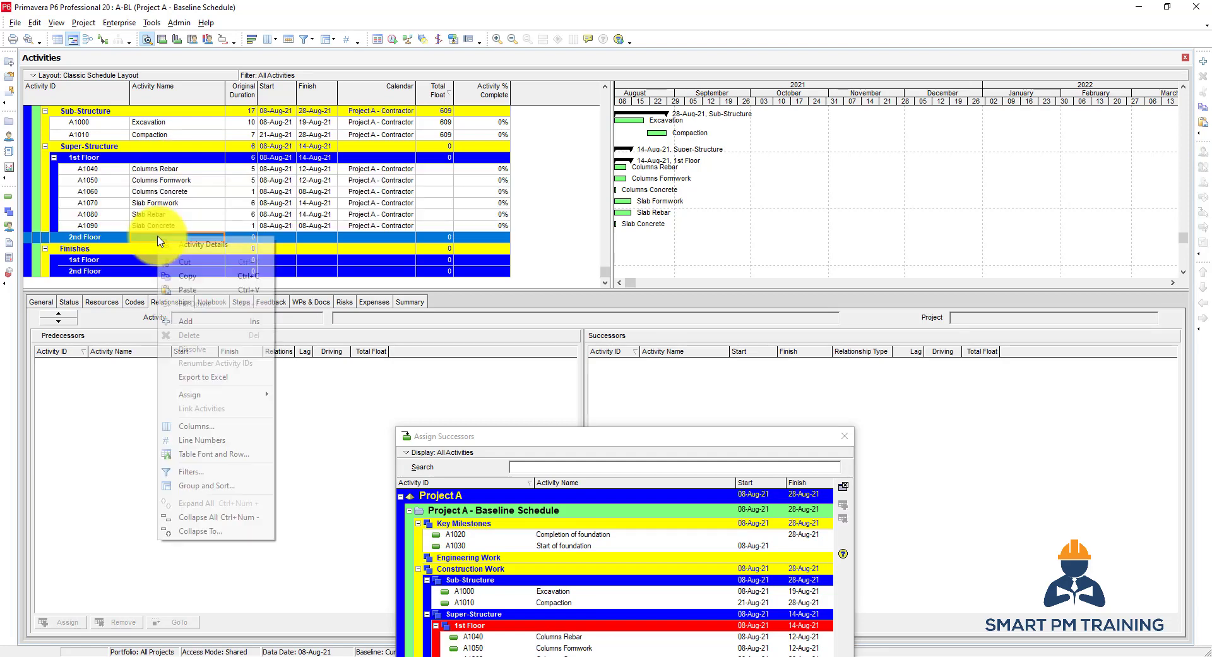
click(192, 290)
click(756, 265)
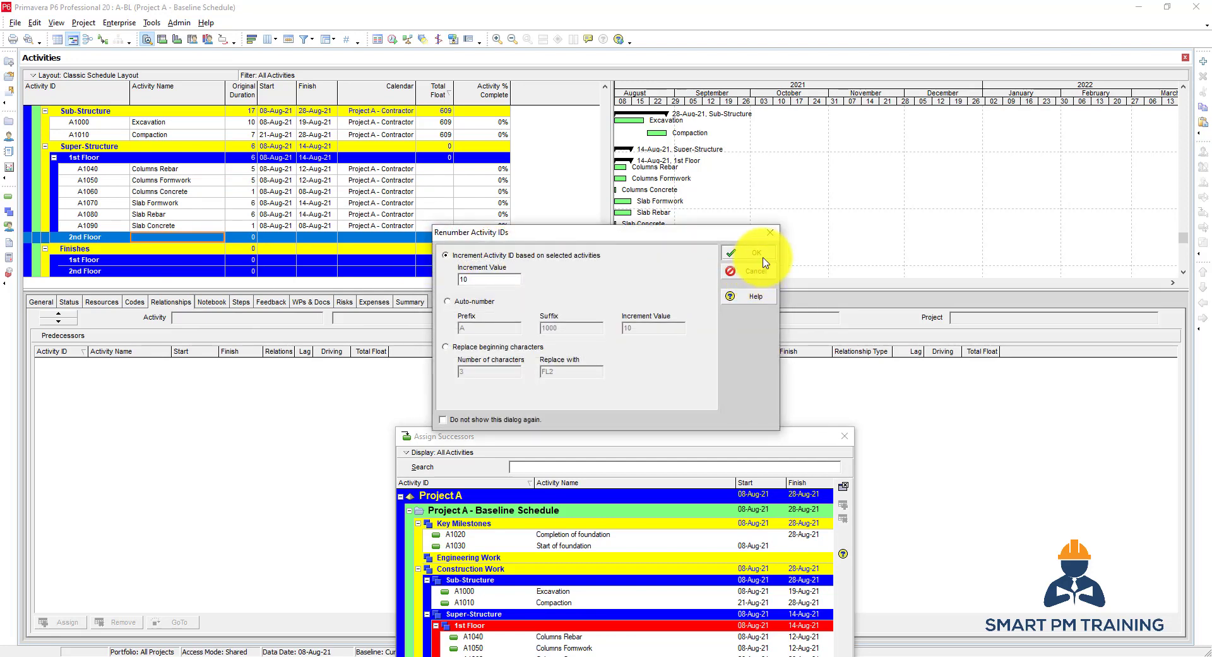
click(763, 257)
scroll(105, 221, down, 1)
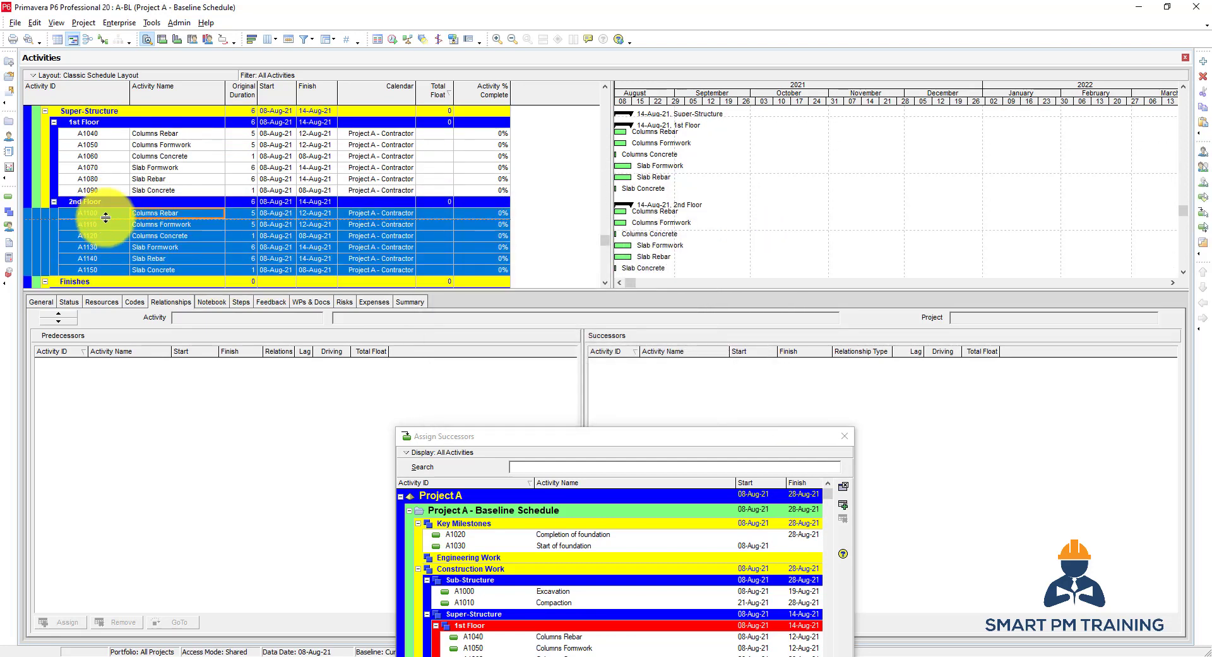
click(105, 217)
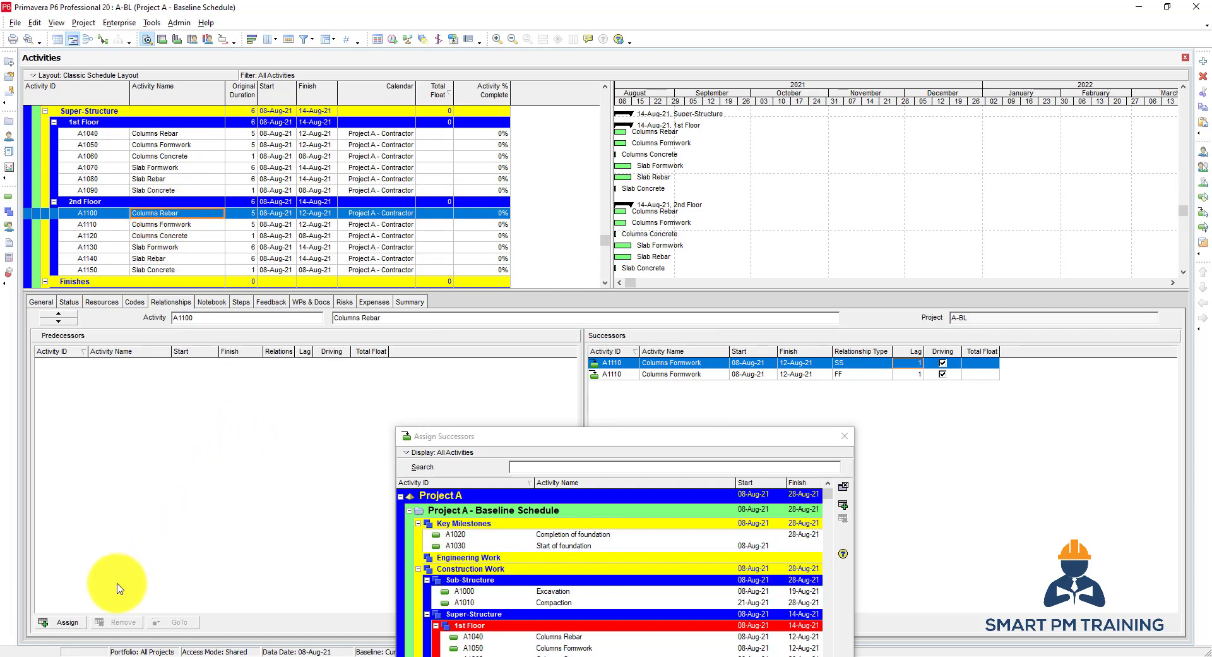
Review the copied 2nd Floor activities' relationships from A1100 through A1140 Slab Rebar
scroll(183, 233, up, 1)
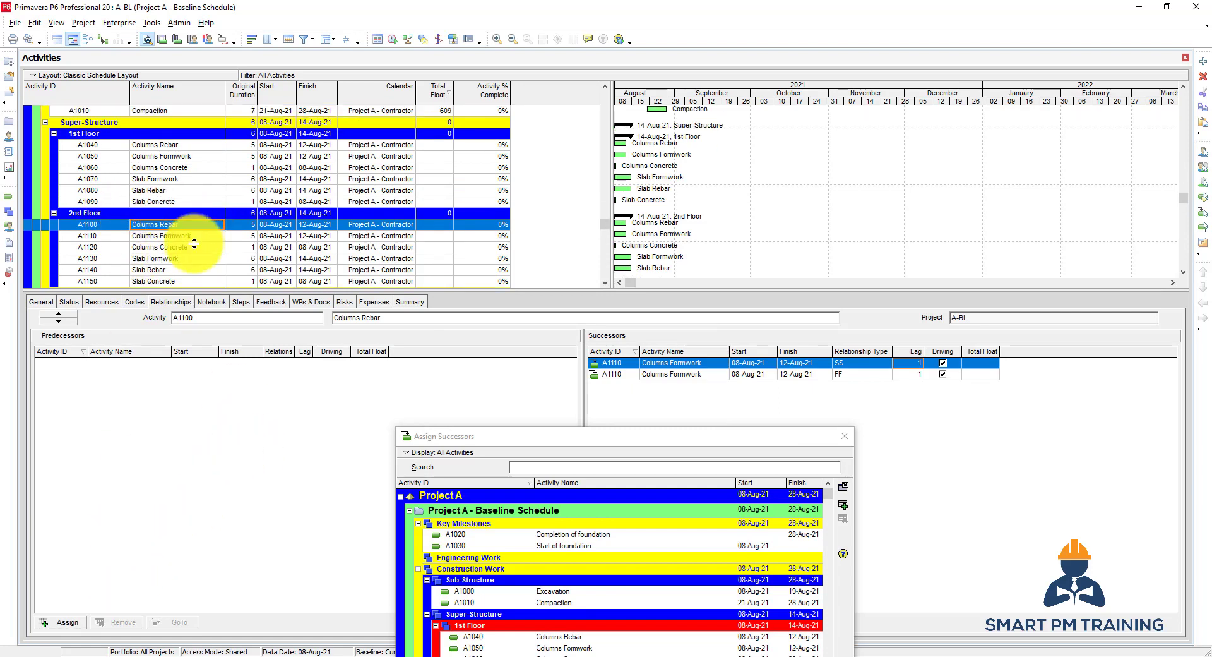
scroll(194, 244, up, 1)
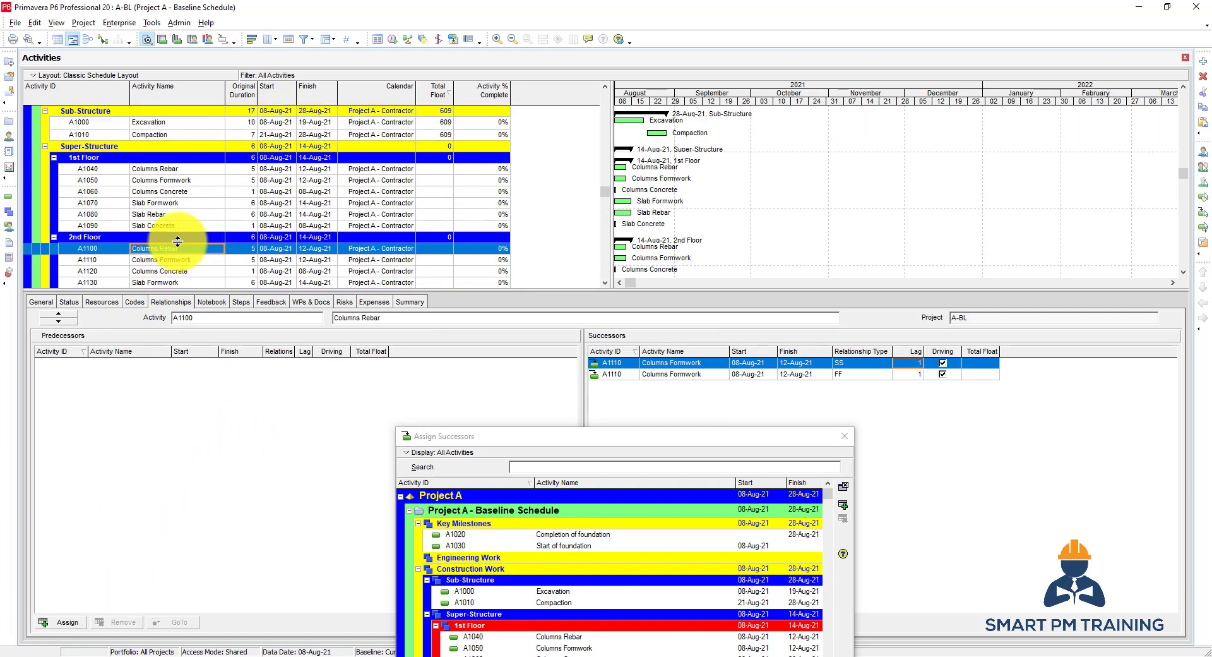
scroll(190, 246, down, 1)
key(Down)
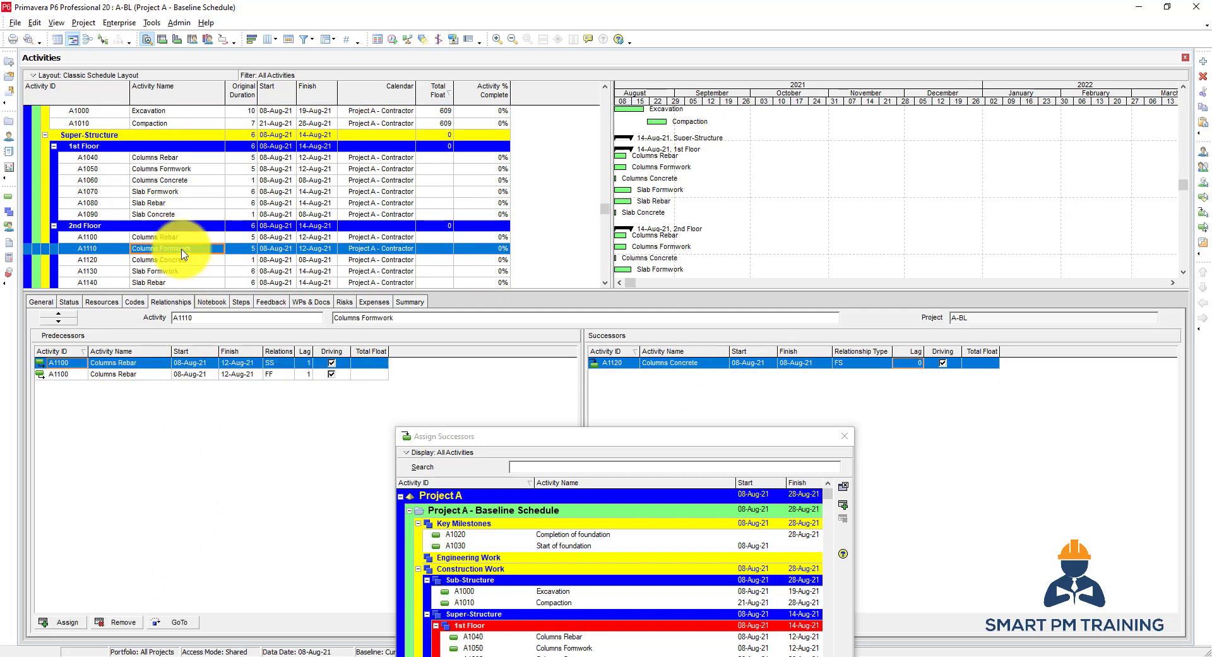
scroll(183, 253, down, 1)
key(Down)
key(Down)
key(Down)
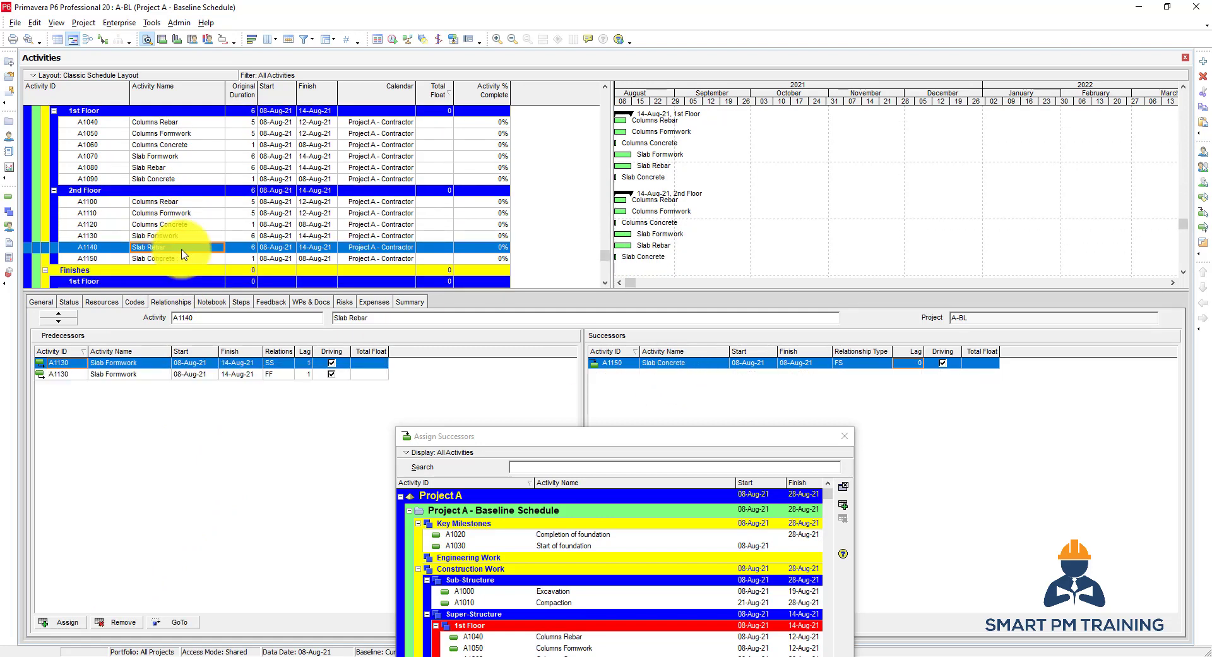
key(Down)
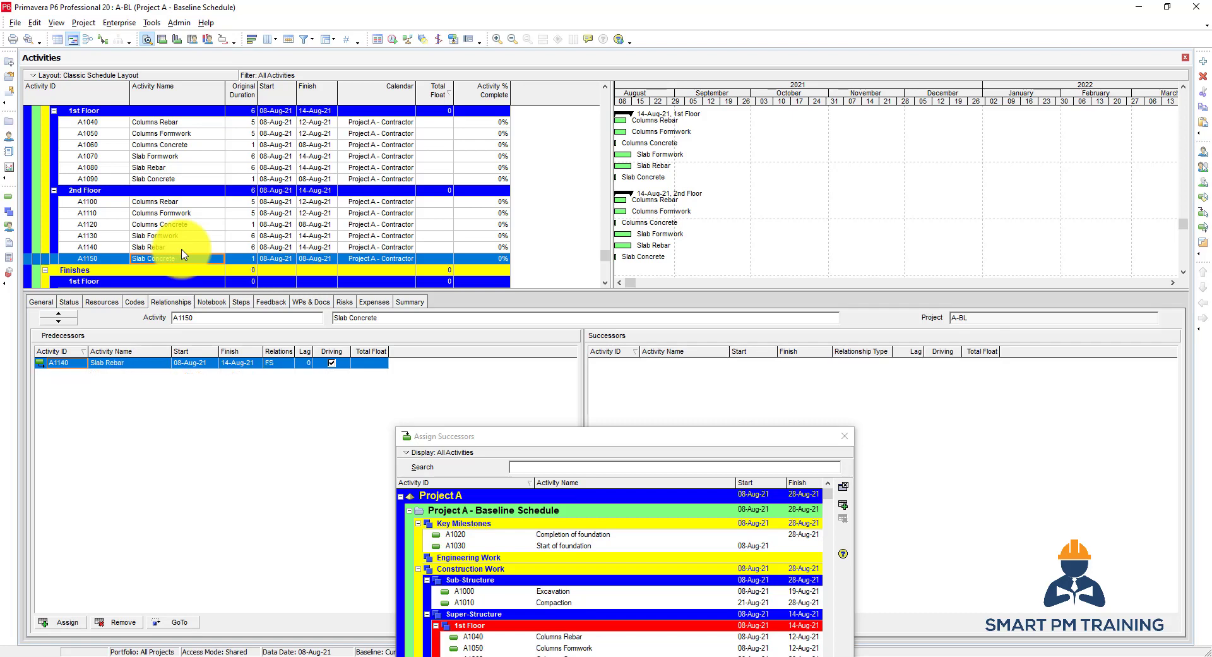
scroll(189, 253, up, 2)
Remove Compaction A1010 as a predecessor of Columns Rebar A1040
click(169, 145)
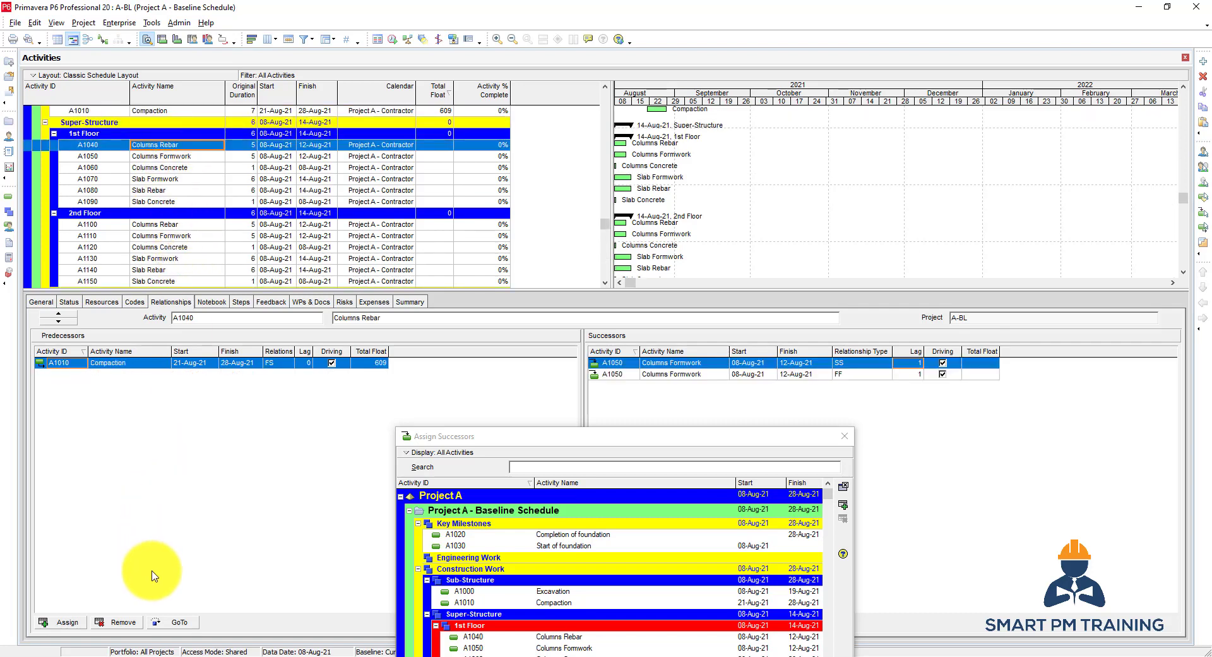
click(120, 622)
key(Return)
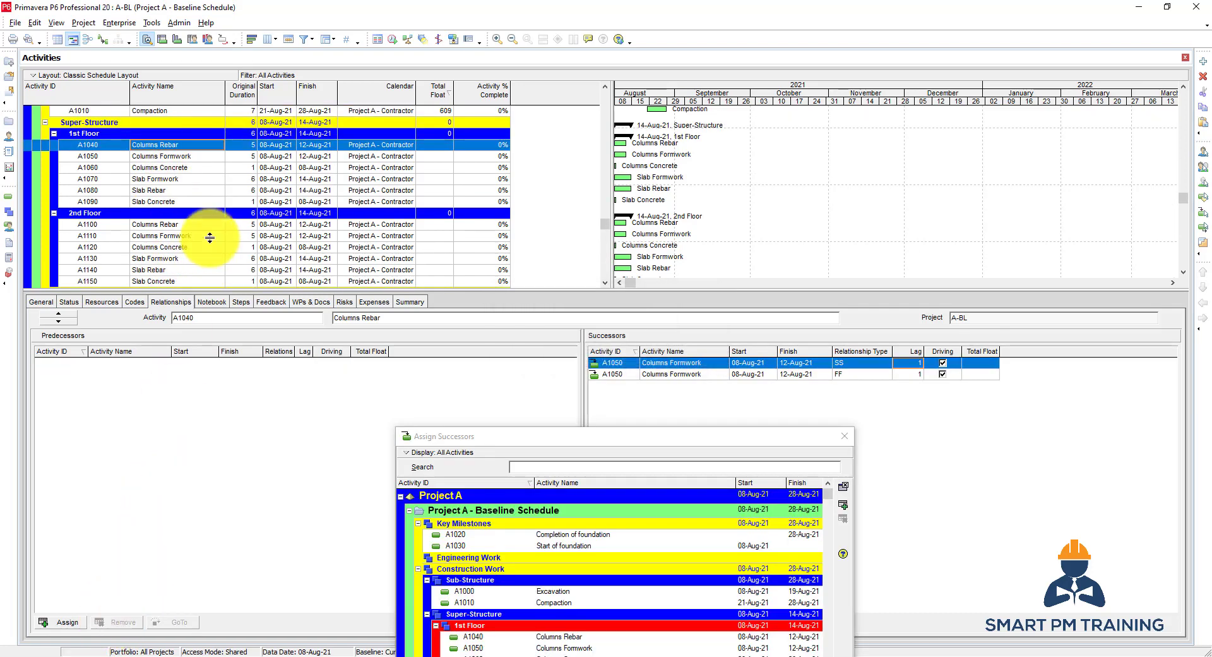
click(183, 110)
scroll(191, 139, up, 3)
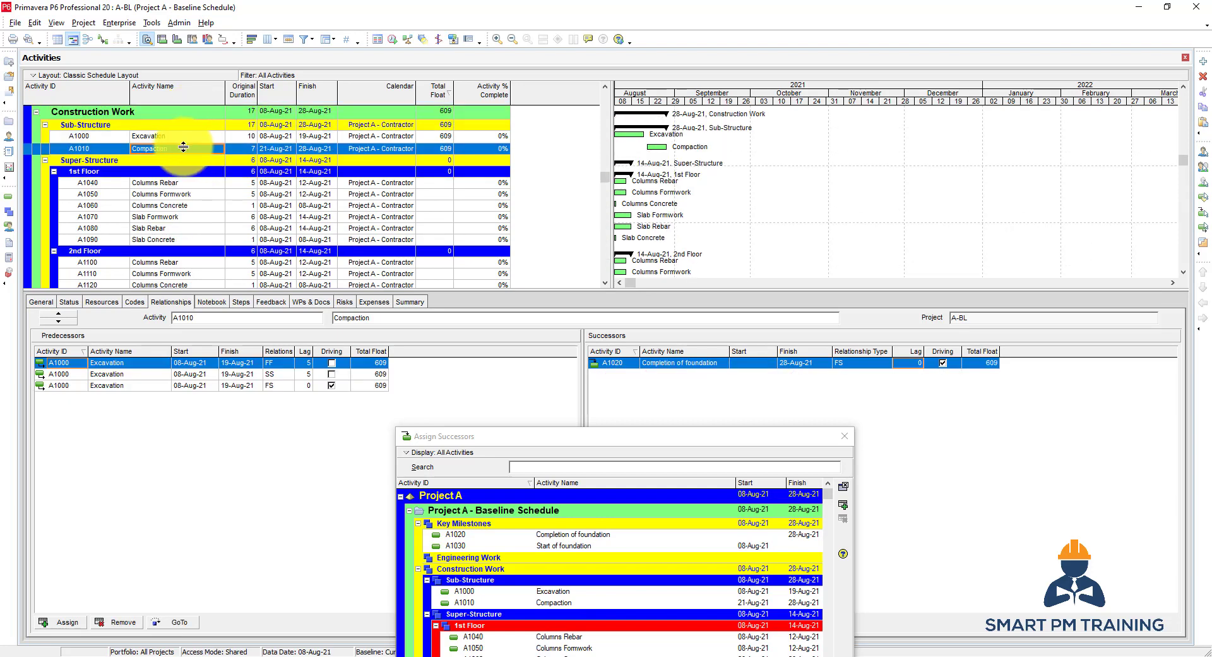
Add Foundation Work and Backfilling activities below Compaction
key(Insert)
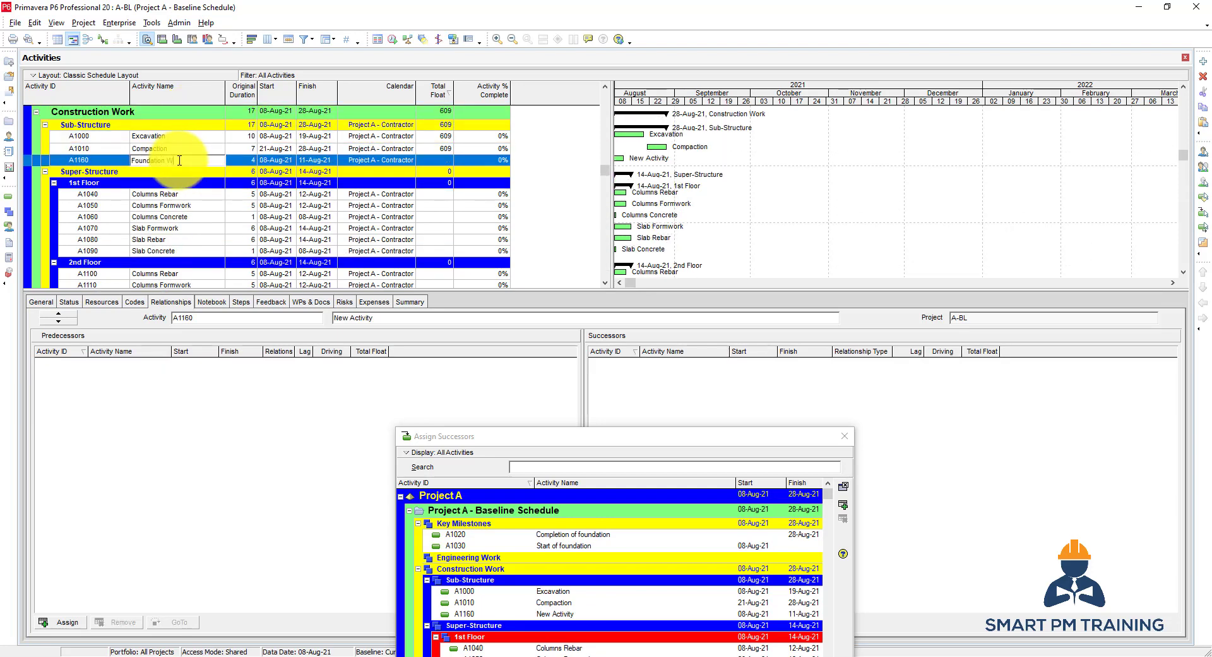
key(Return)
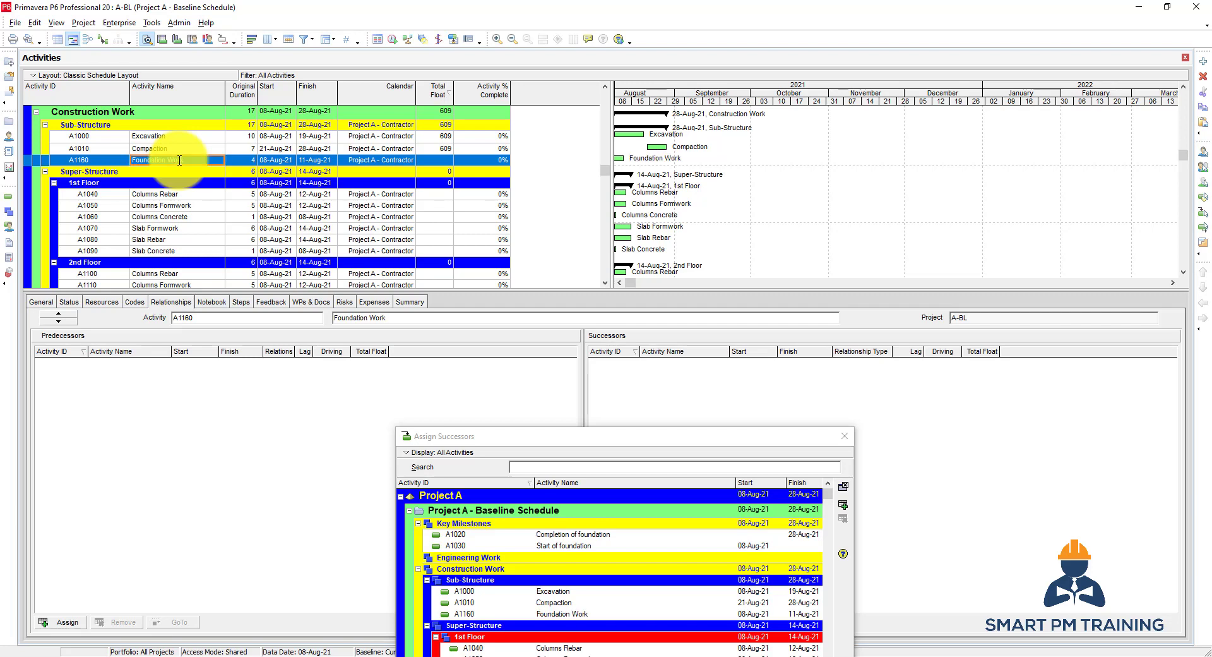
key(Insert)
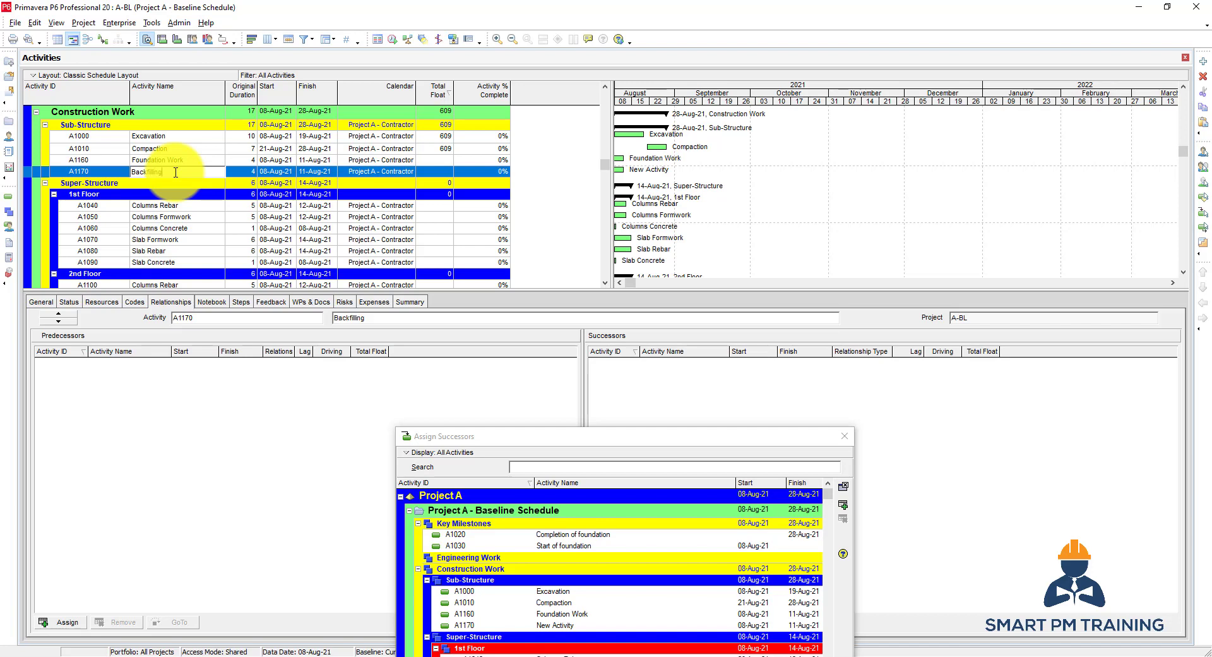
key(Return)
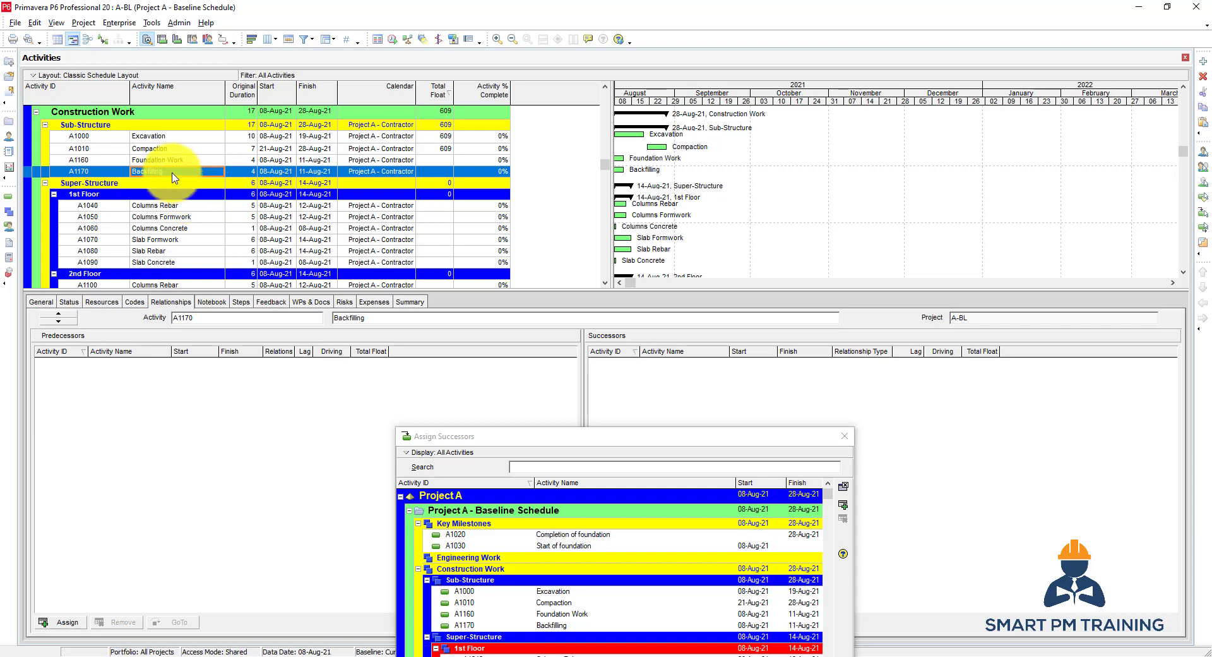
Give Foundation Work a 25-day and Backfilling a 7-day original duration
click(250, 163)
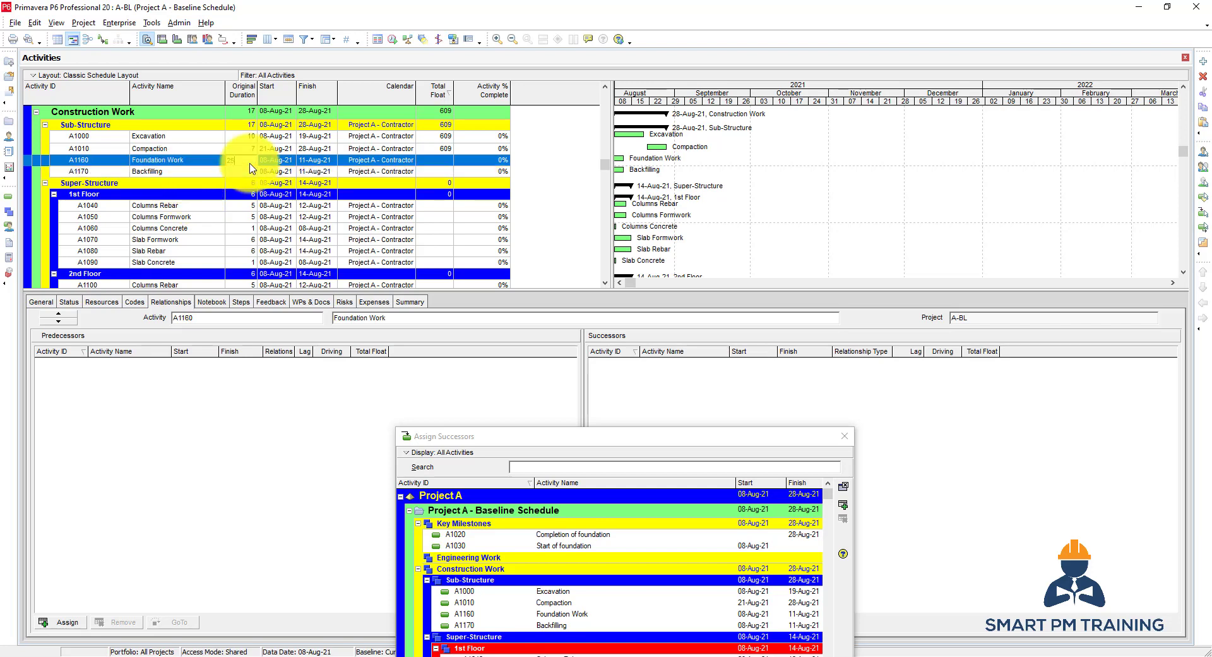
key(Return)
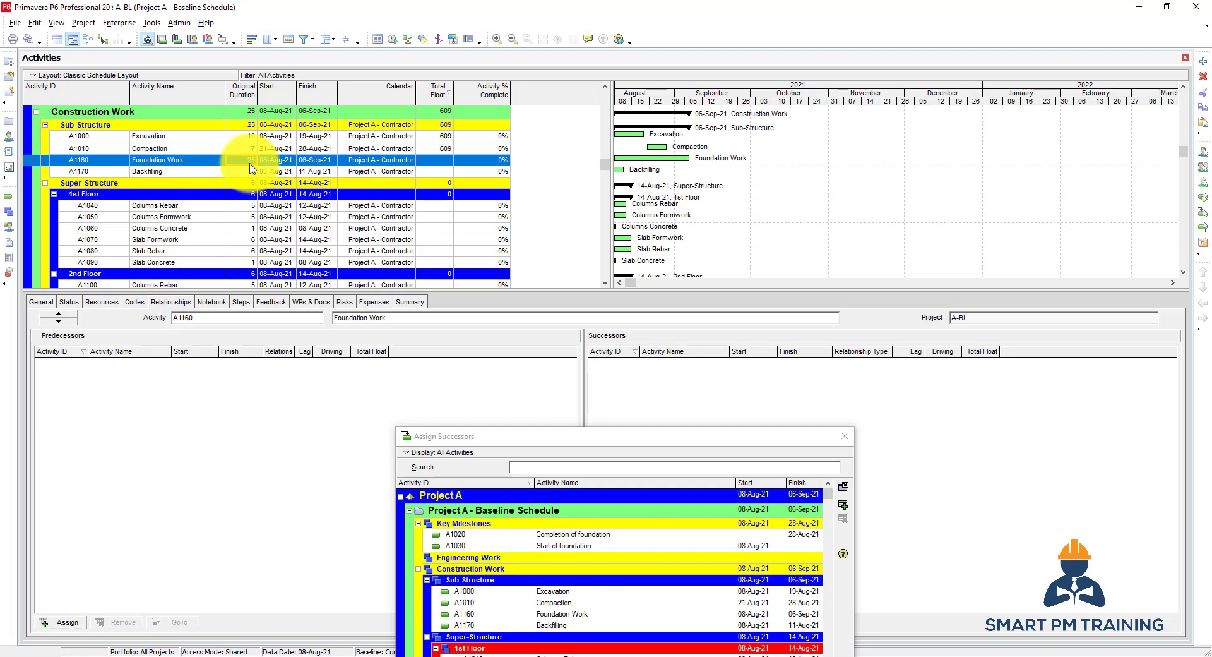
click(243, 173)
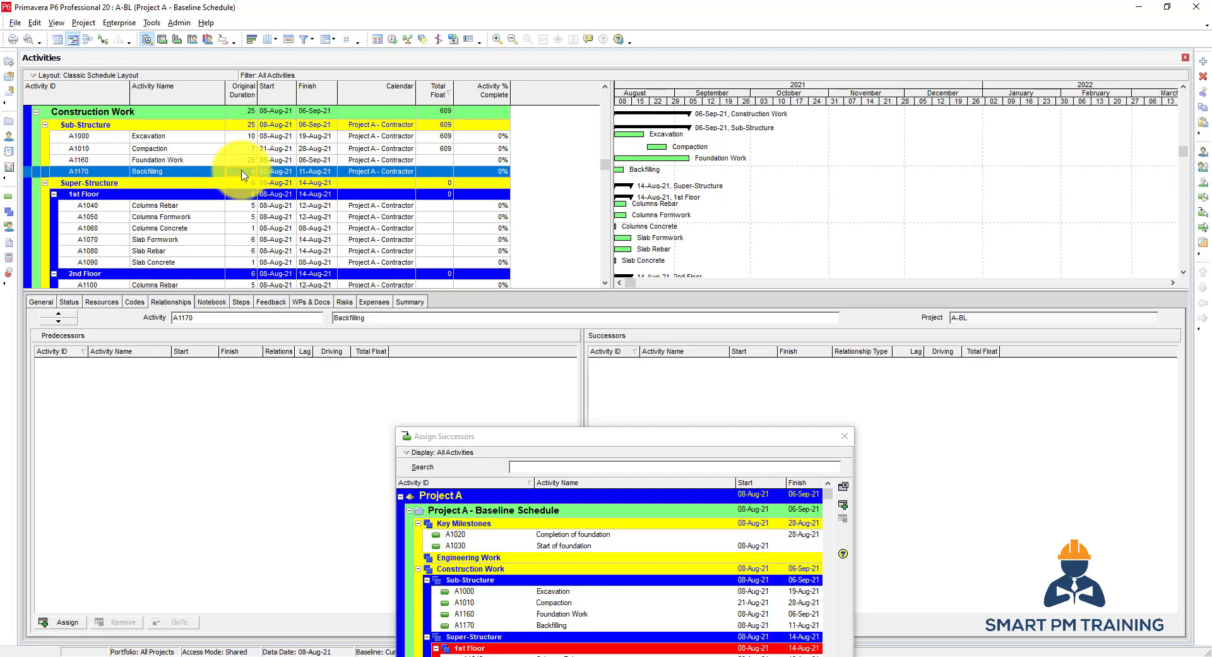
key(Return)
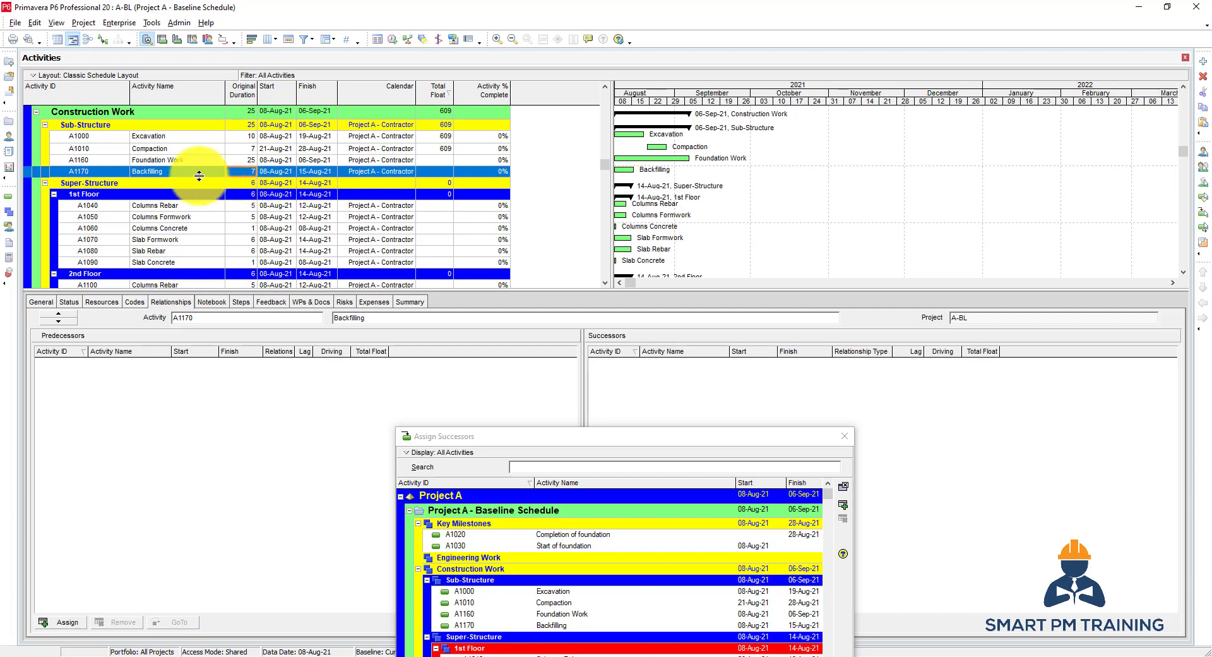
click(166, 137)
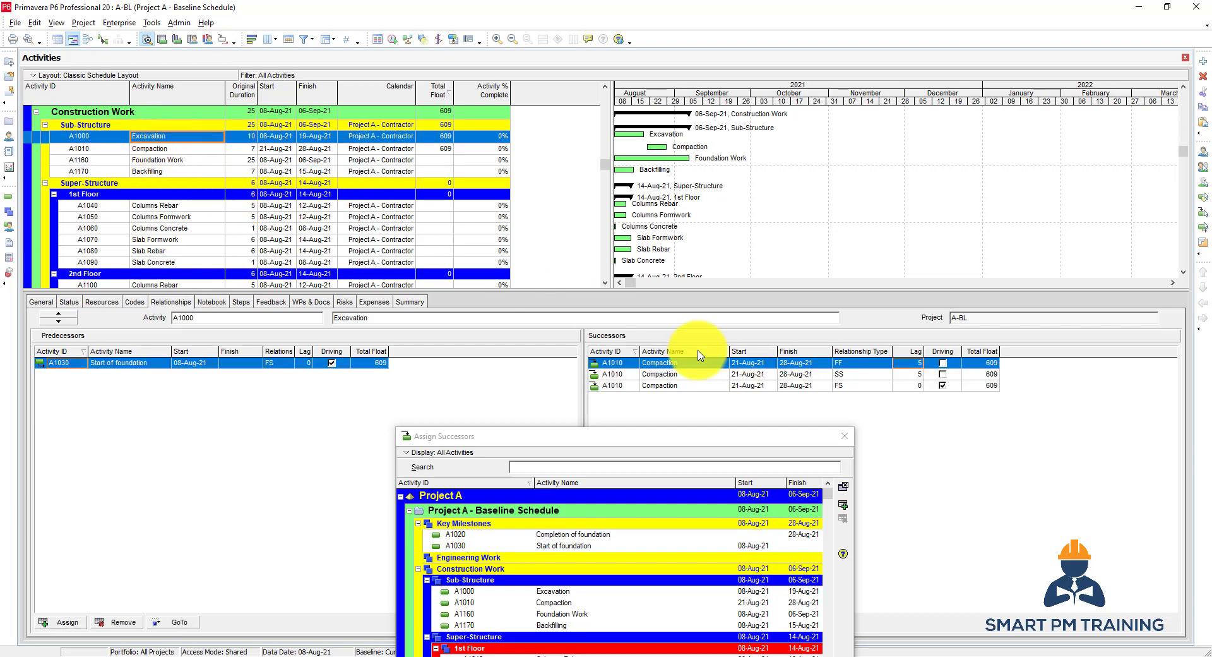
Remove Excavation A1000's finish-to-start successor link to Compaction A1010
click(846, 393)
drag(780, 442, 392, 307)
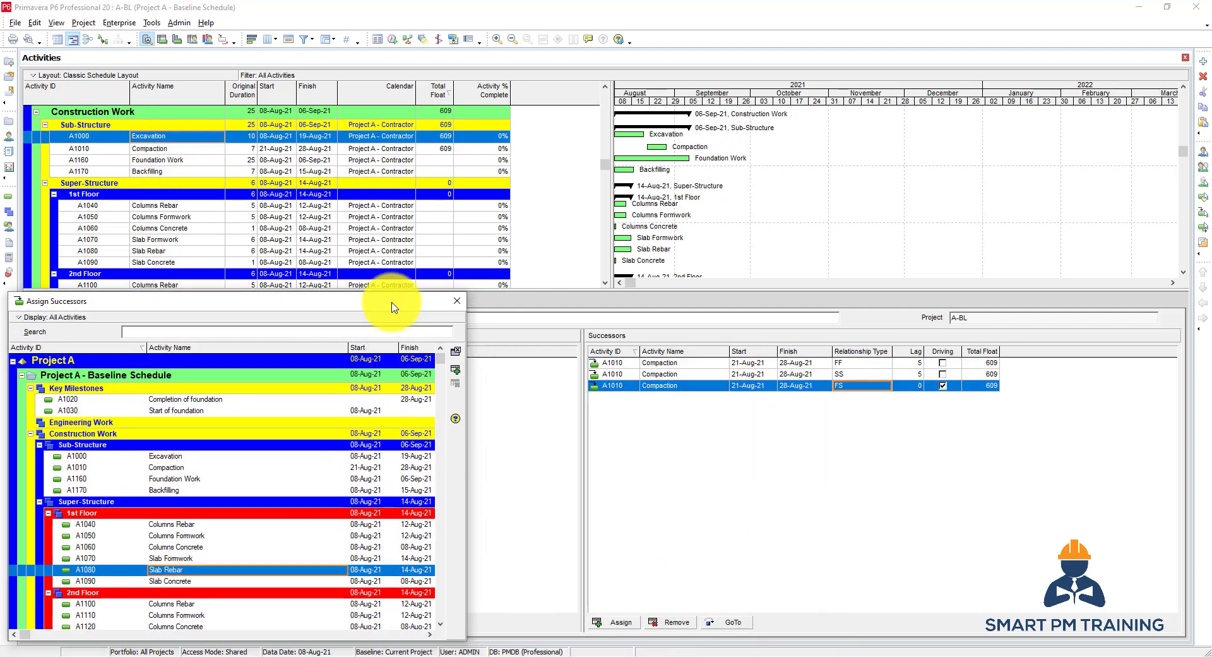
click(670, 622)
key(Return)
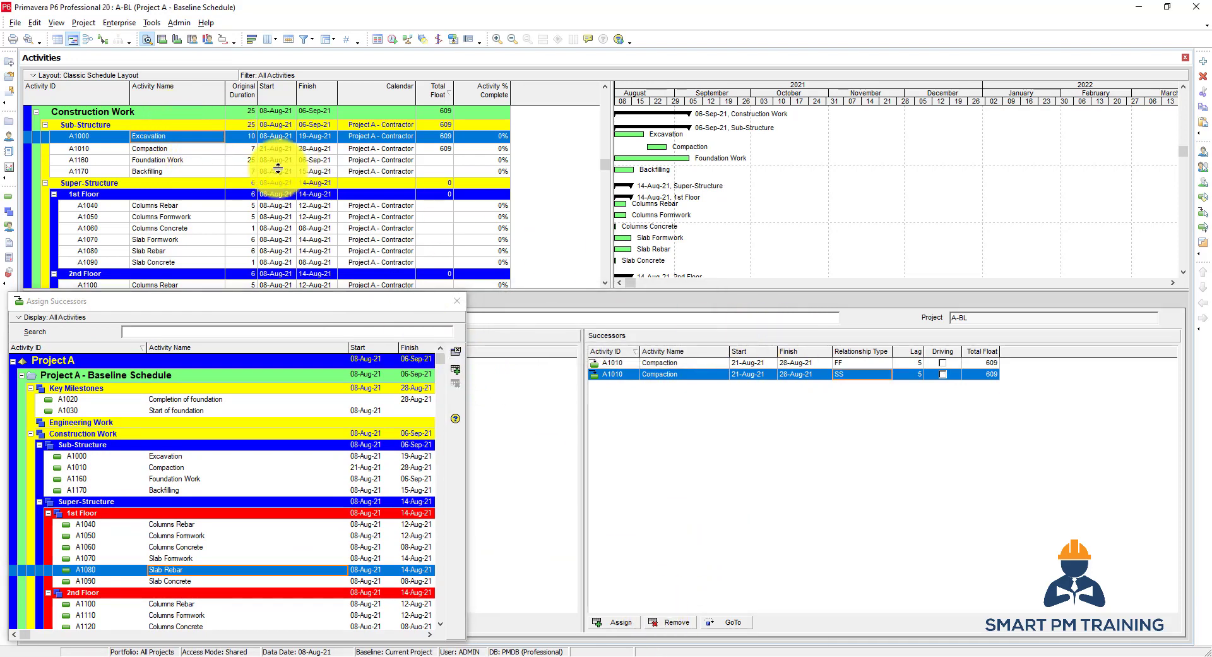
Chain Compaction to Foundation Work A1160, then Backfilling A1170, then Columns Rebar A1040 as successors
click(167, 150)
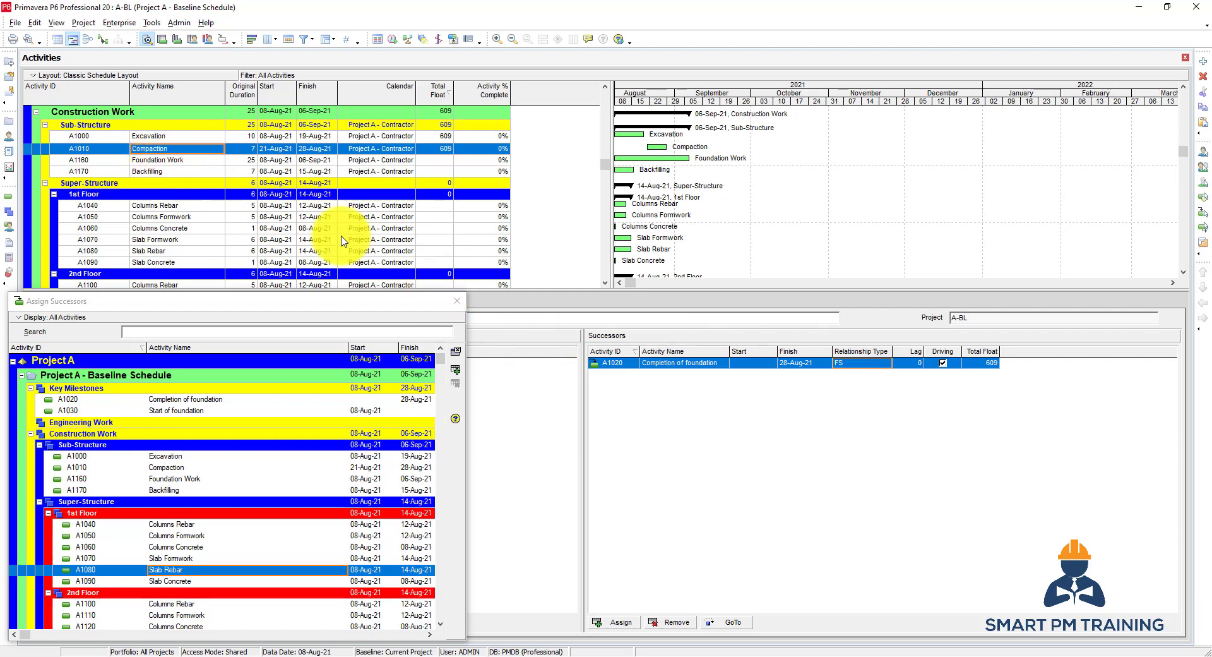
double_click(187, 478)
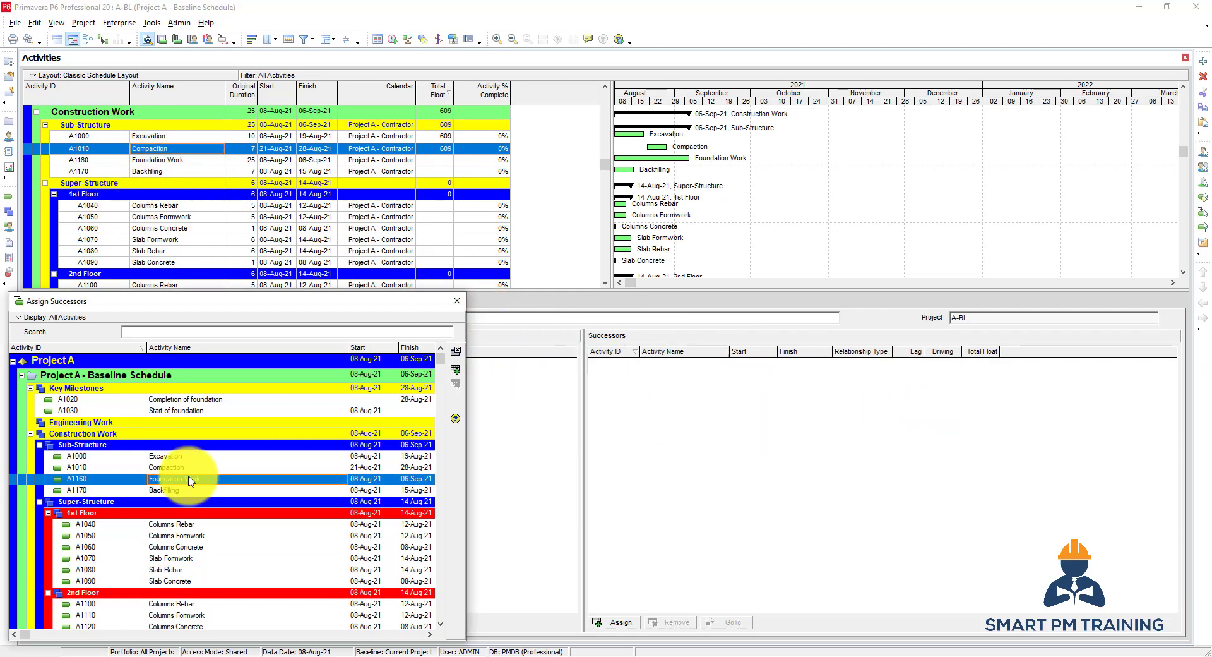
drag(249, 301, 815, 264)
click(720, 625)
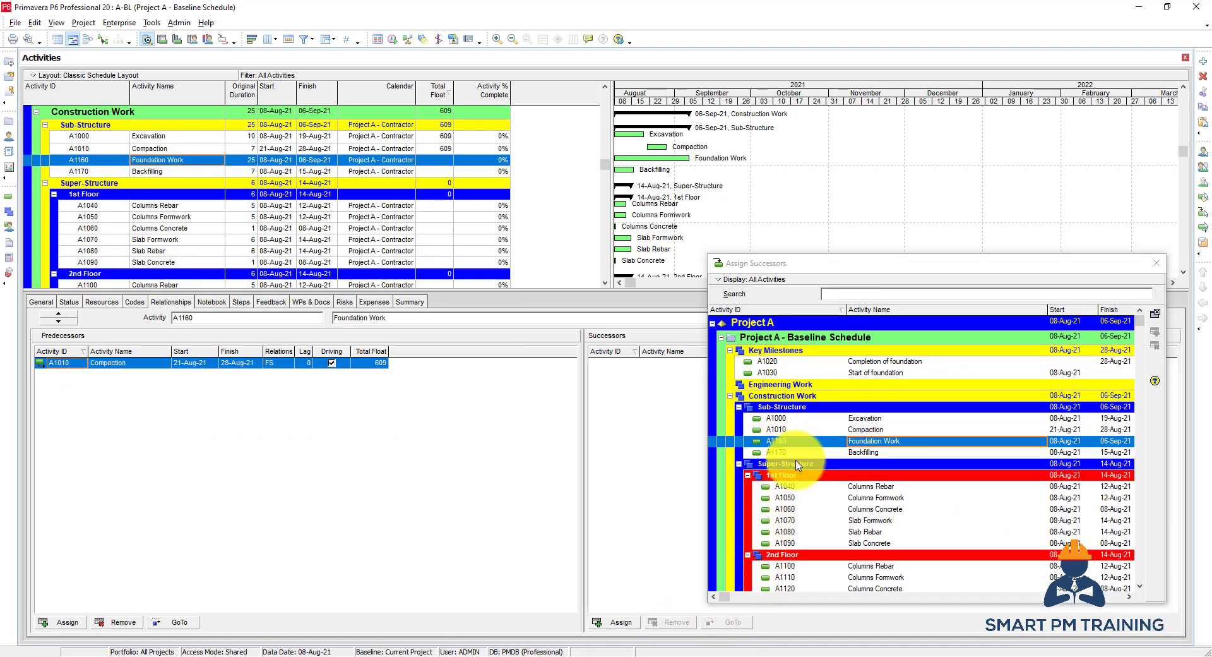
double_click(862, 452)
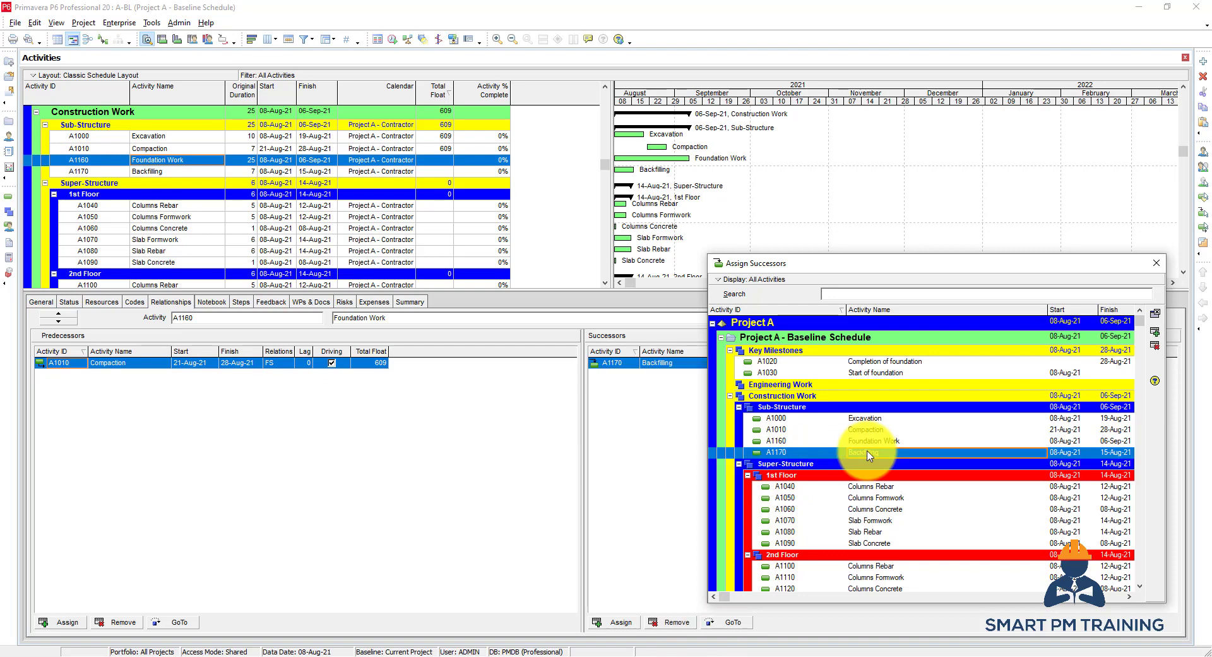
click(720, 624)
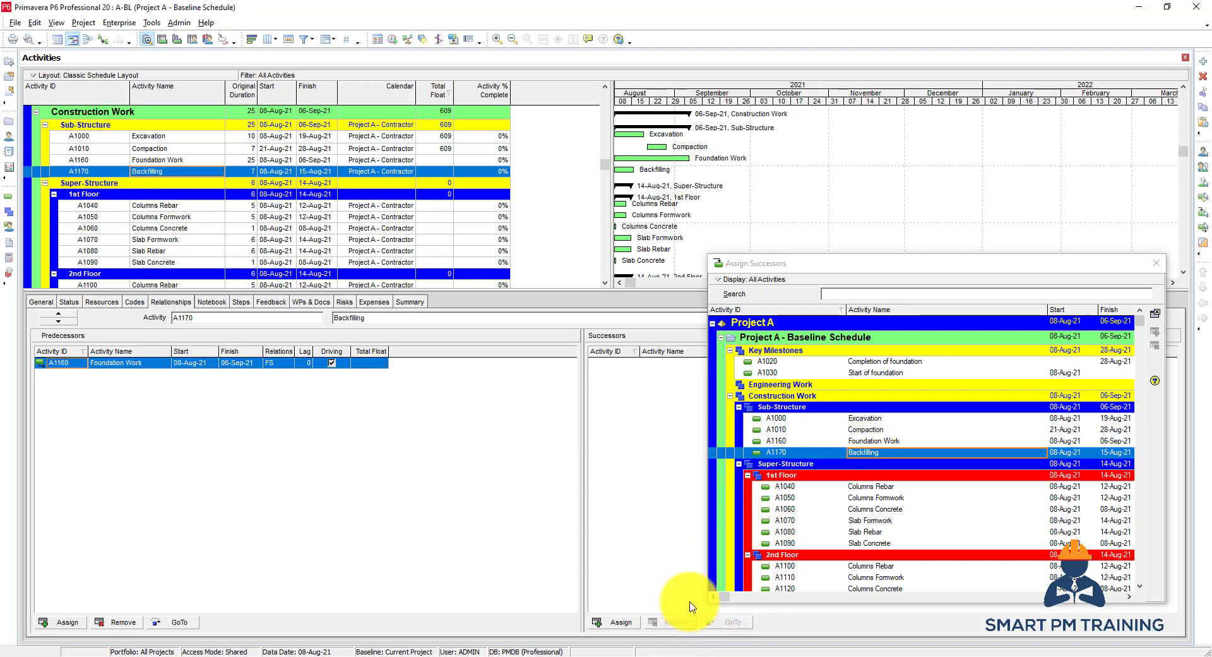
double_click(871, 487)
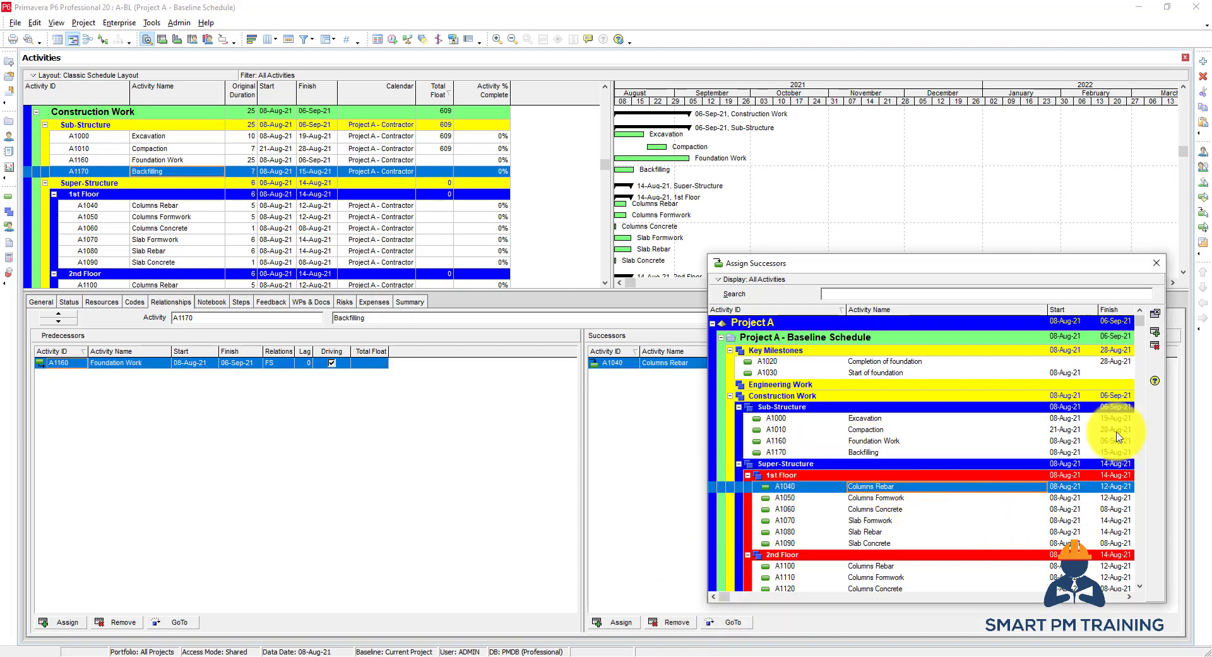
click(1157, 316)
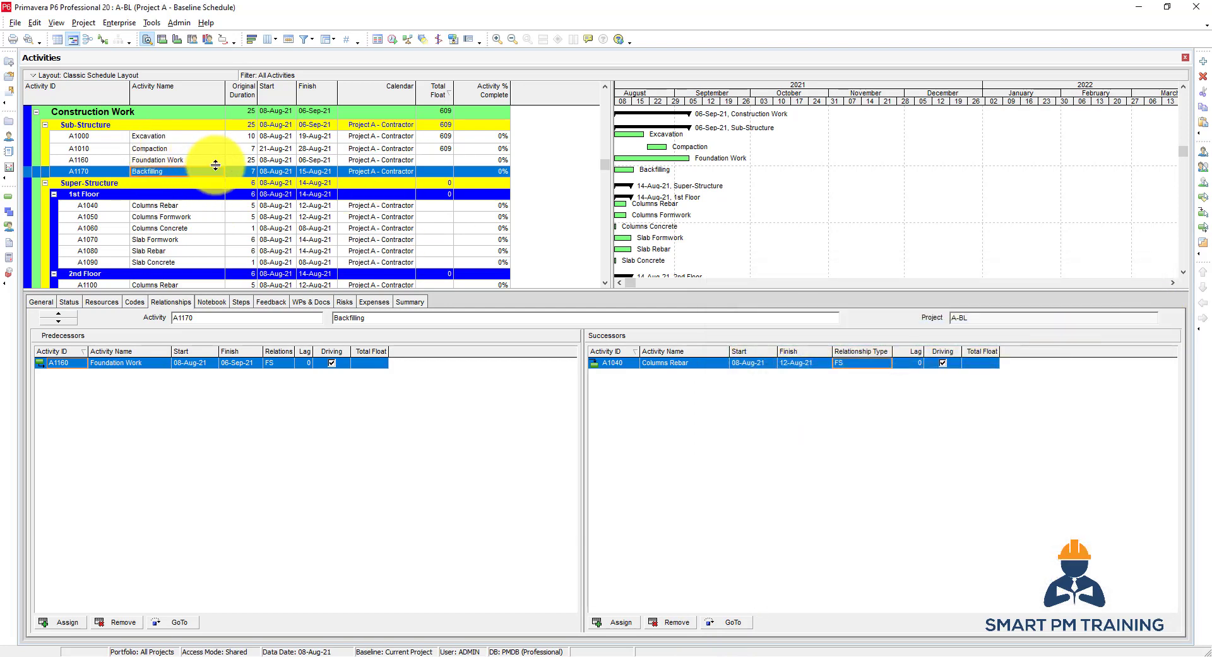
Link 1st Floor Slab Concrete A1090 to 2nd Floor Columns Rebar A1100 with Link Activities
click(204, 207)
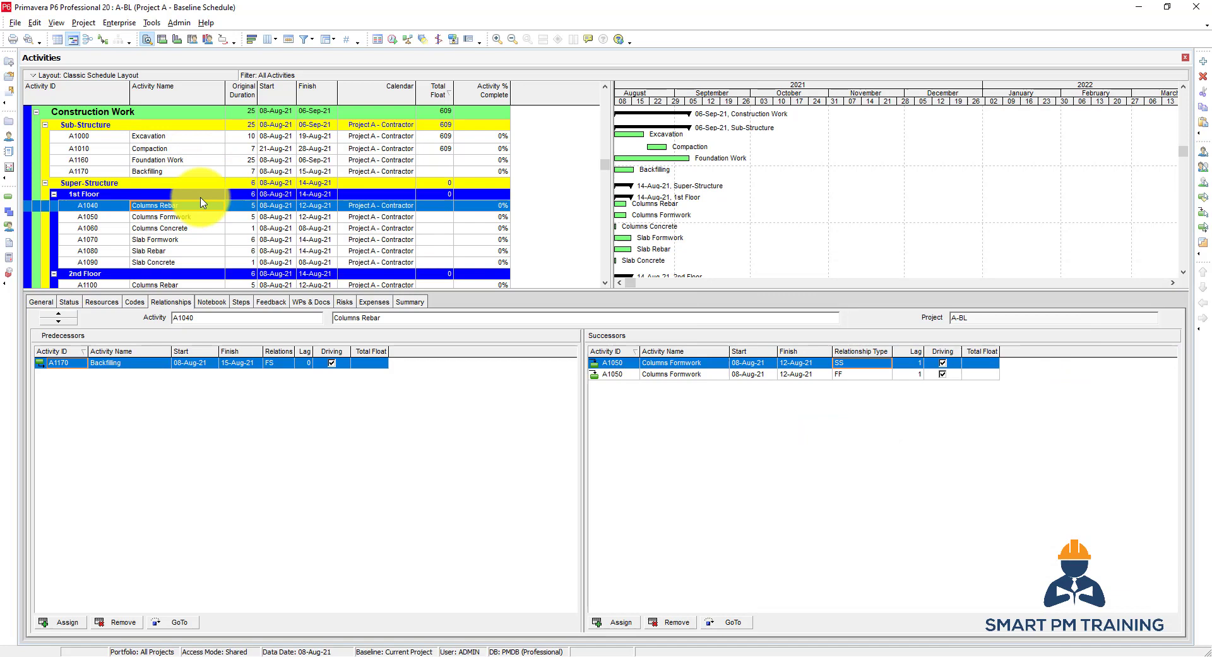
click(193, 160)
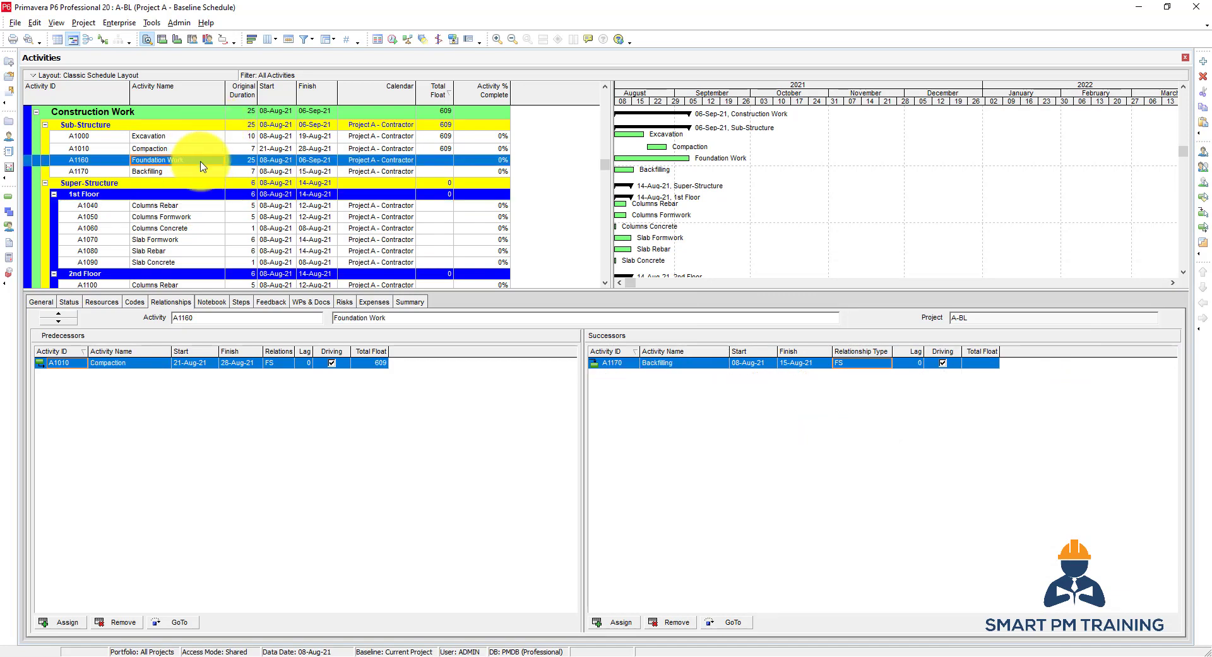
scroll(176, 202, down, 3)
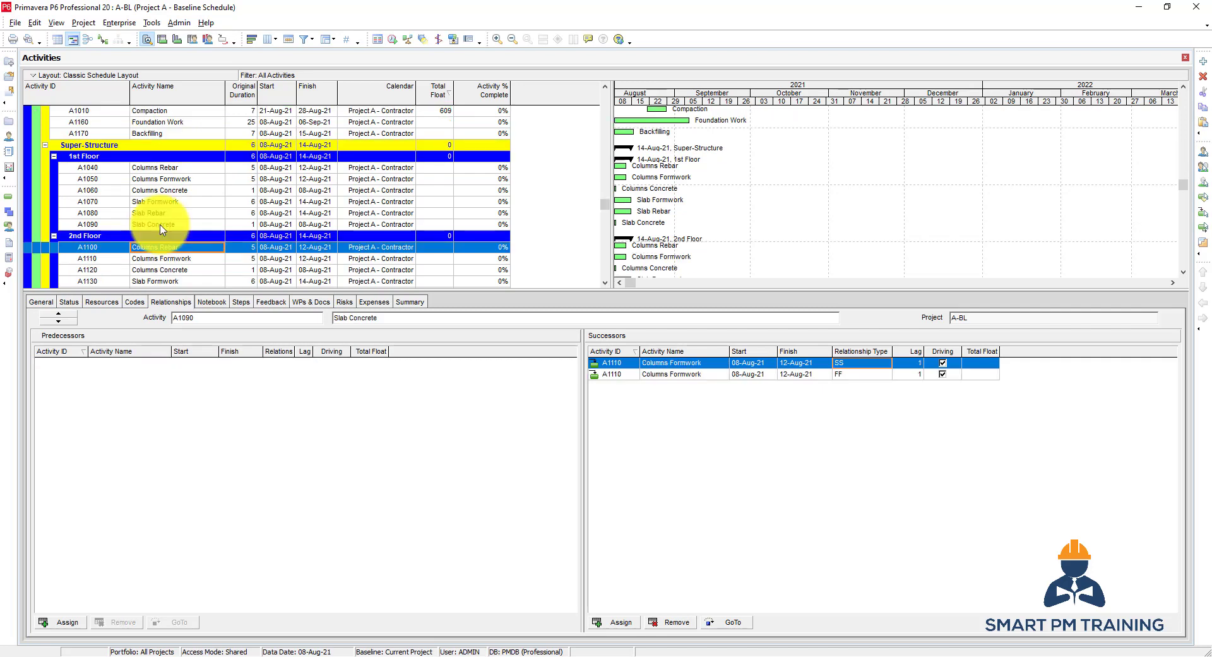
click(162, 224)
scroll(139, 218, down, 2)
scroll(107, 208, down, 1)
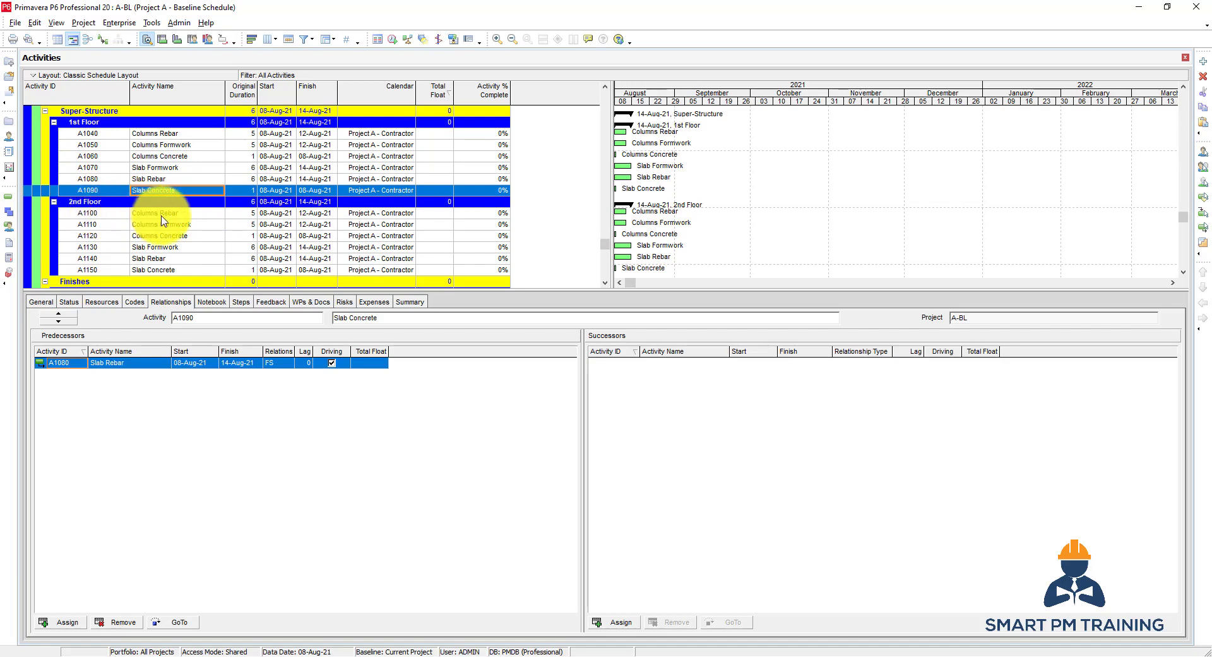
ctrl+click(162, 218)
right_click(162, 219)
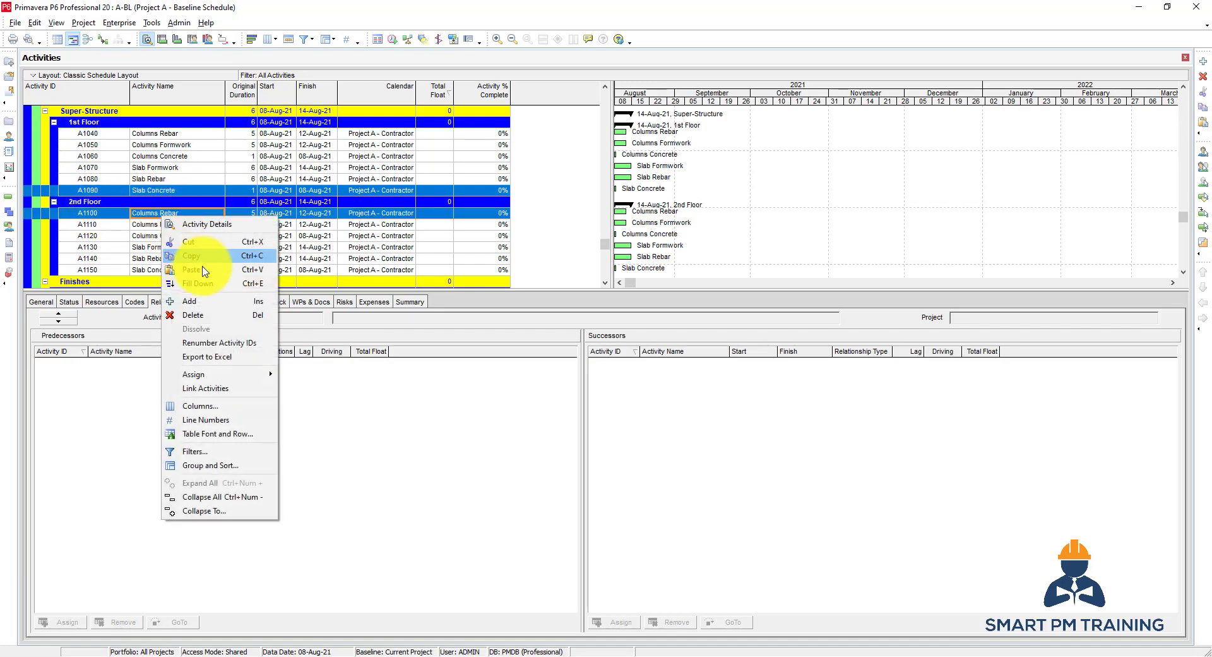
click(215, 388)
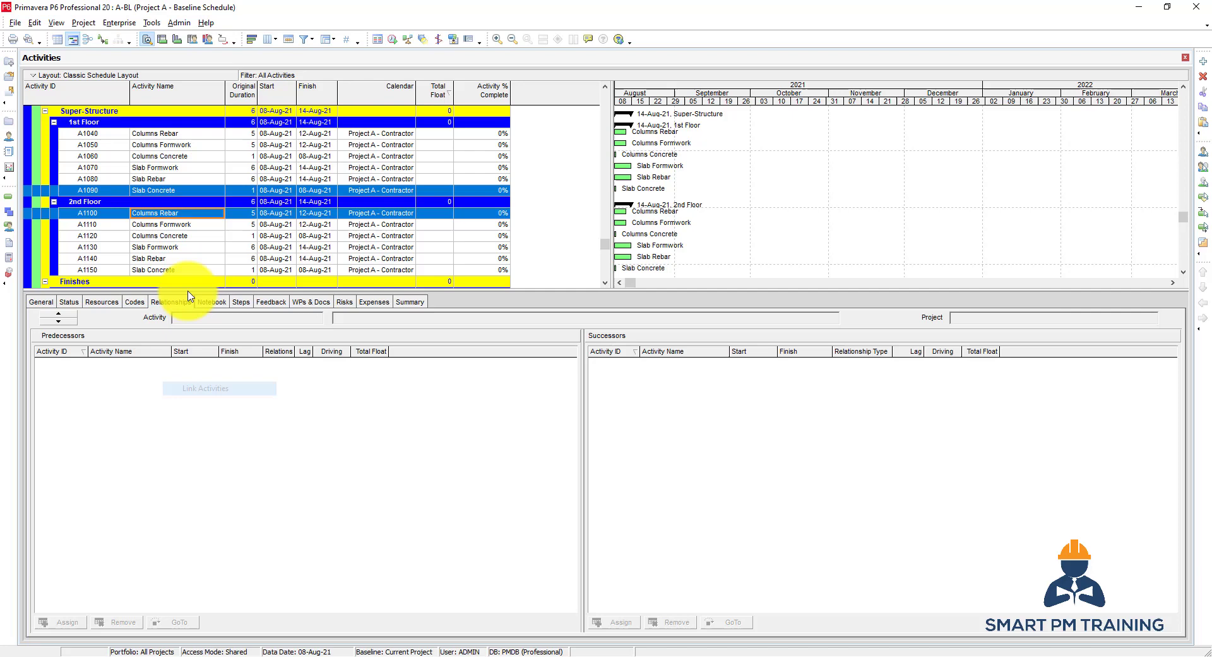
Review the relationships of Columns Rebar A1100 and Slab Concrete A1150
click(103, 215)
scroll(103, 228, down, 1)
click(152, 250)
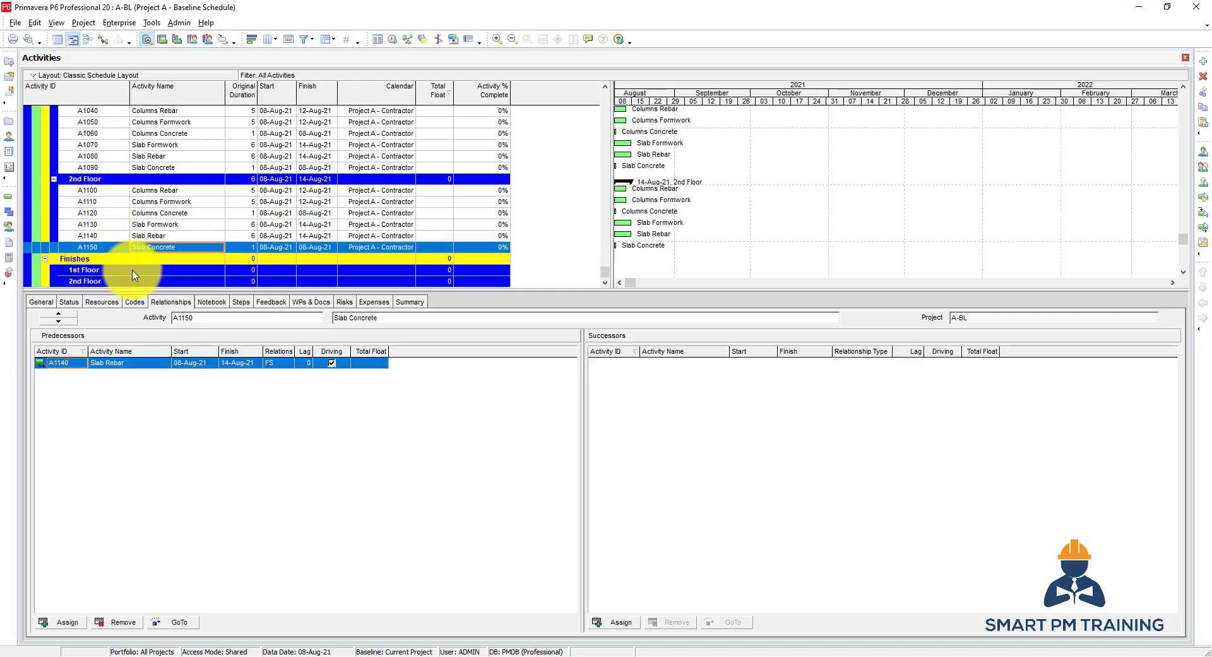
scroll(146, 252, up, 1)
scroll(164, 240, down, 1)
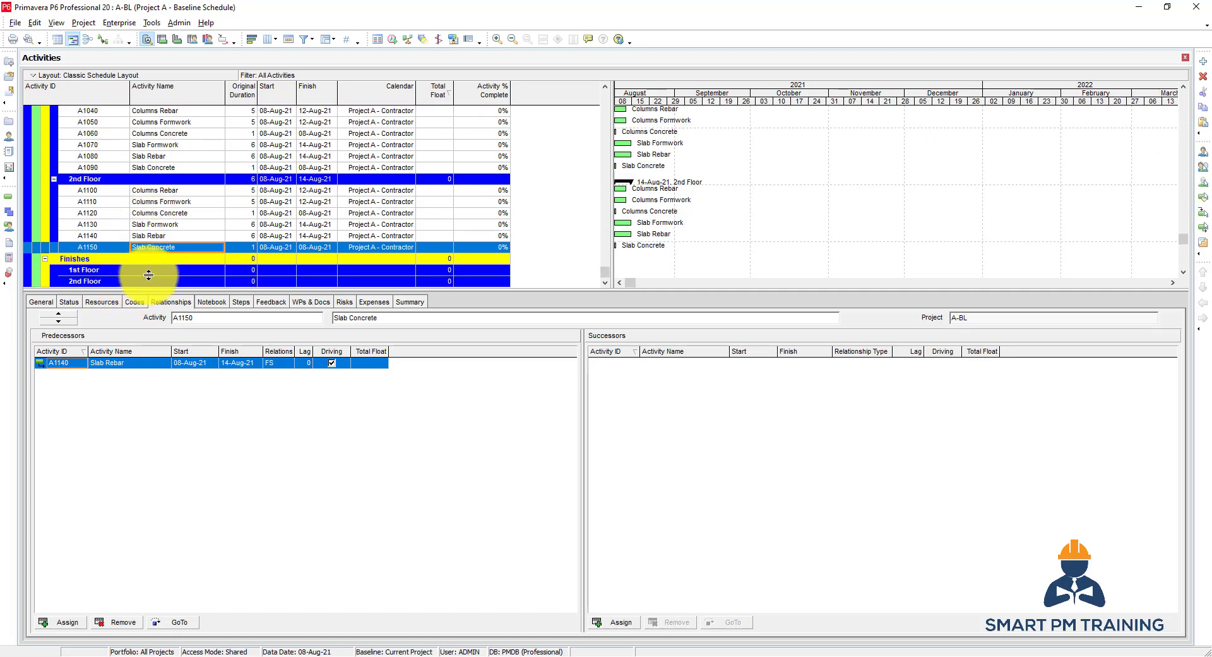
Add Block Work, Plaster Work and Paint Work activities under the Finishes 1st Floor WBS
click(152, 272)
scroll(153, 274, down, 1)
key(Insert)
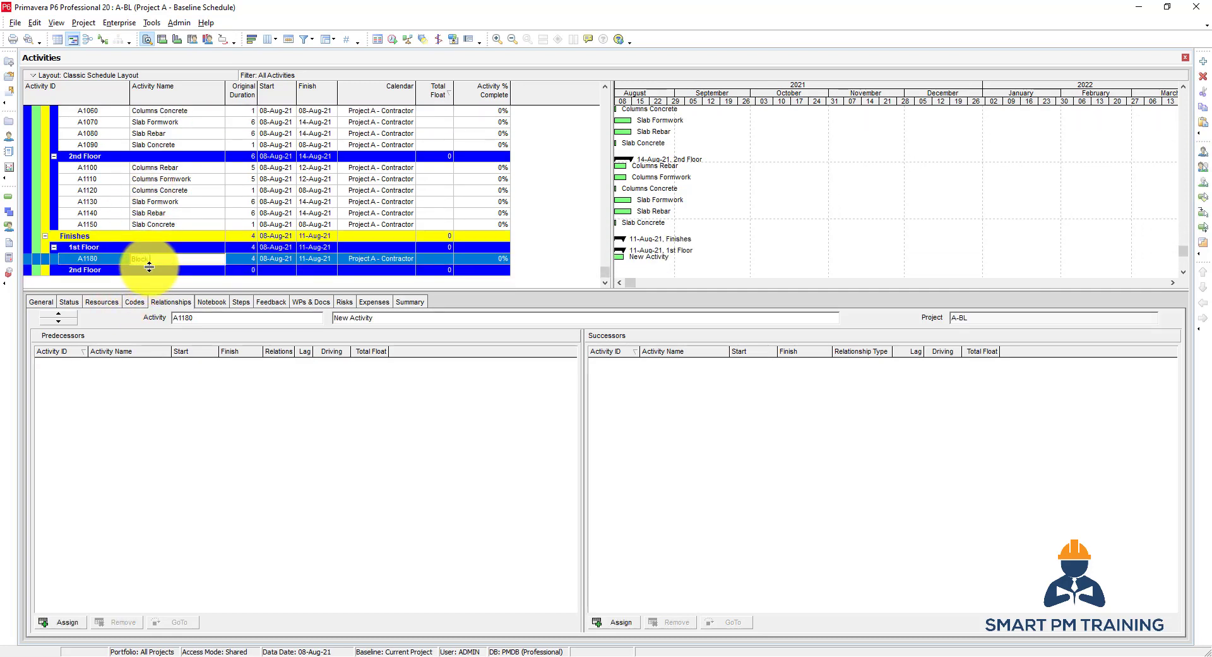
key(Return)
key(Insert)
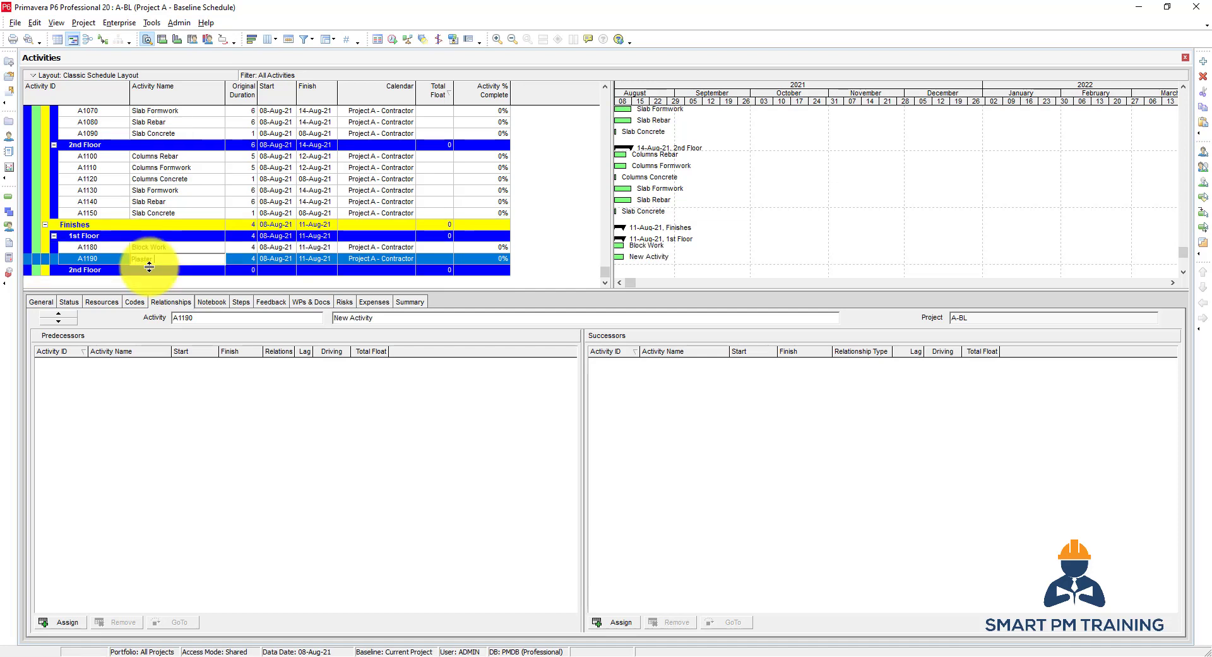
text(Plaster Work)
key(Return)
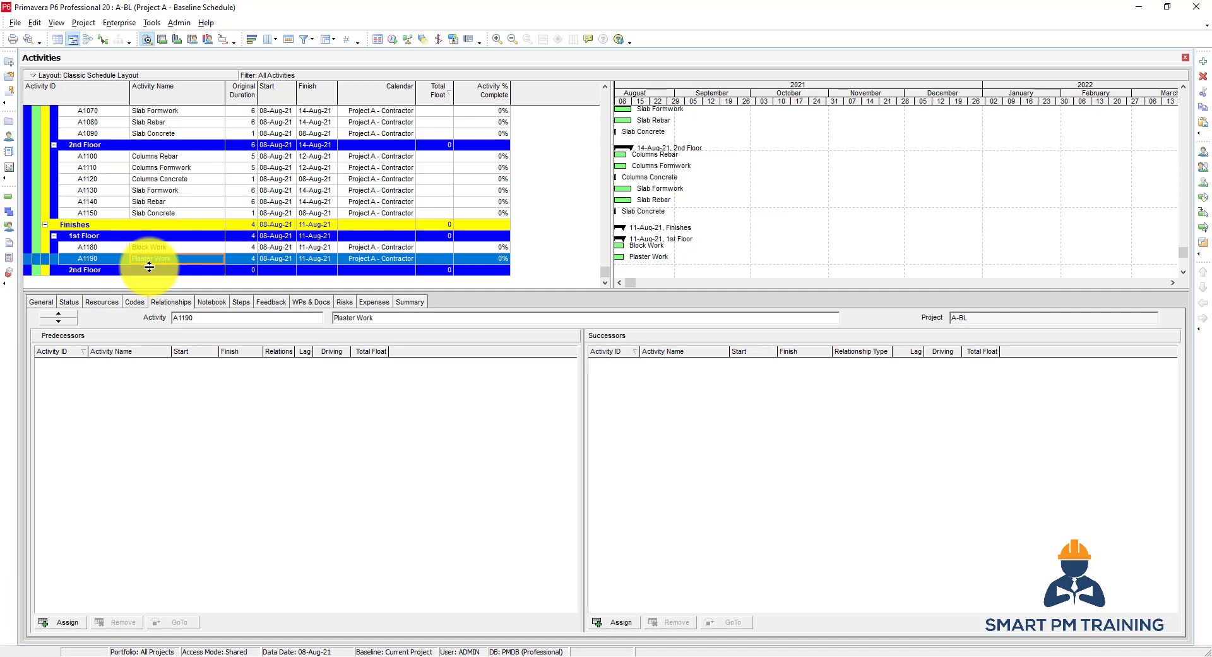
key(Insert)
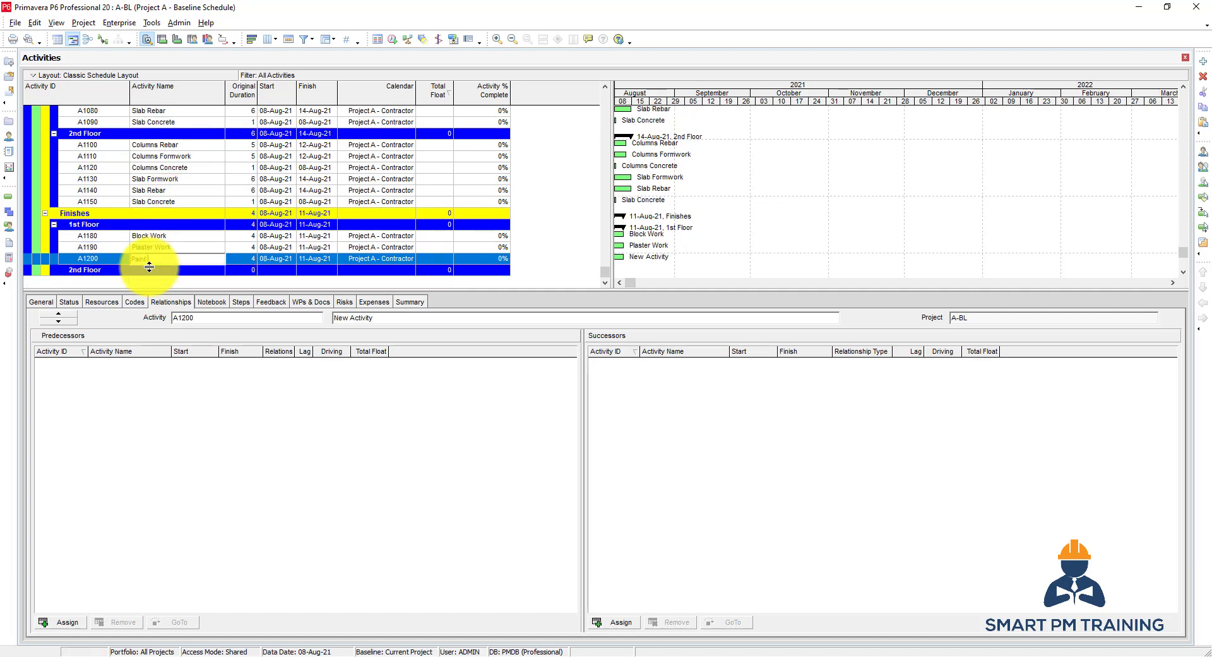
click(97, 248)
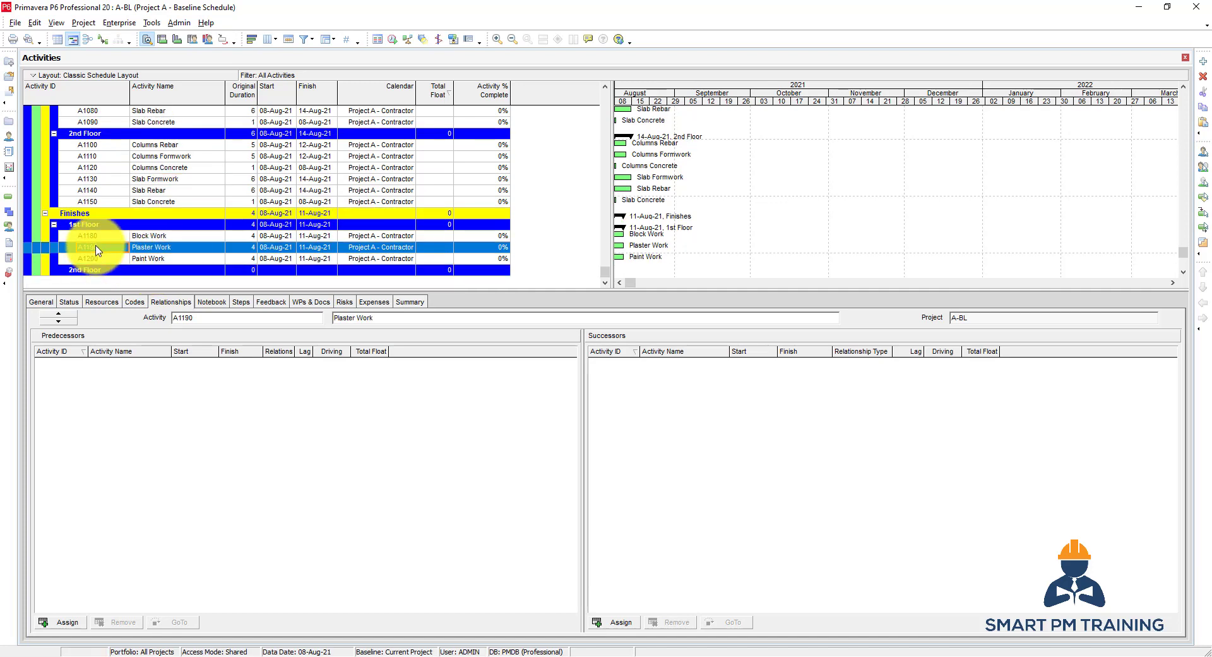
Set durations: Block Work 6 days, Plaster Work 10 days, Paint Work 6 days
click(158, 237)
scroll(246, 249, up, 1)
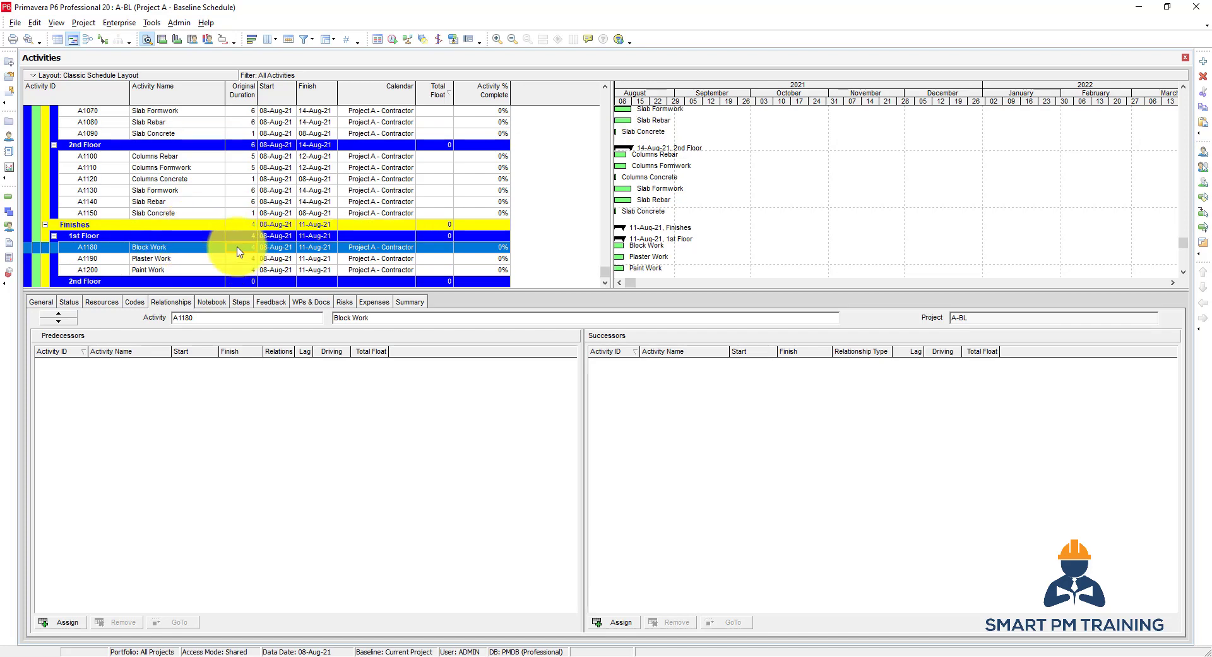
click(240, 252)
text(6)
click(240, 261)
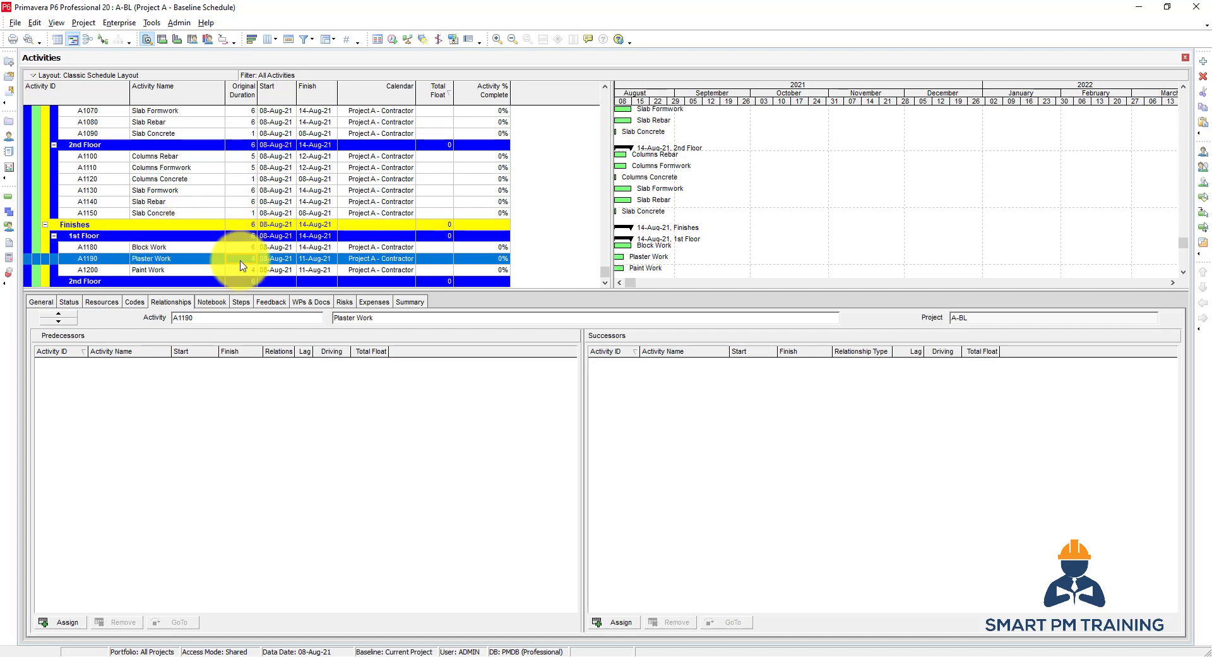
text(10)
click(243, 272)
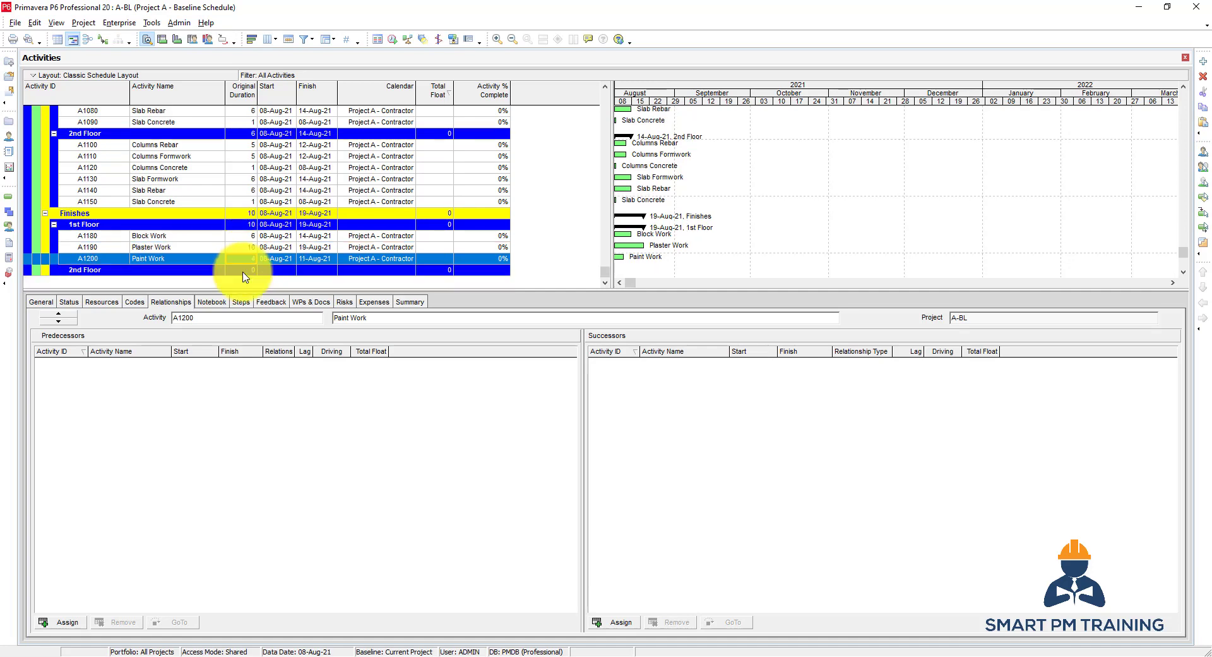
scroll(245, 277, up, 1)
click(240, 270)
text(6)
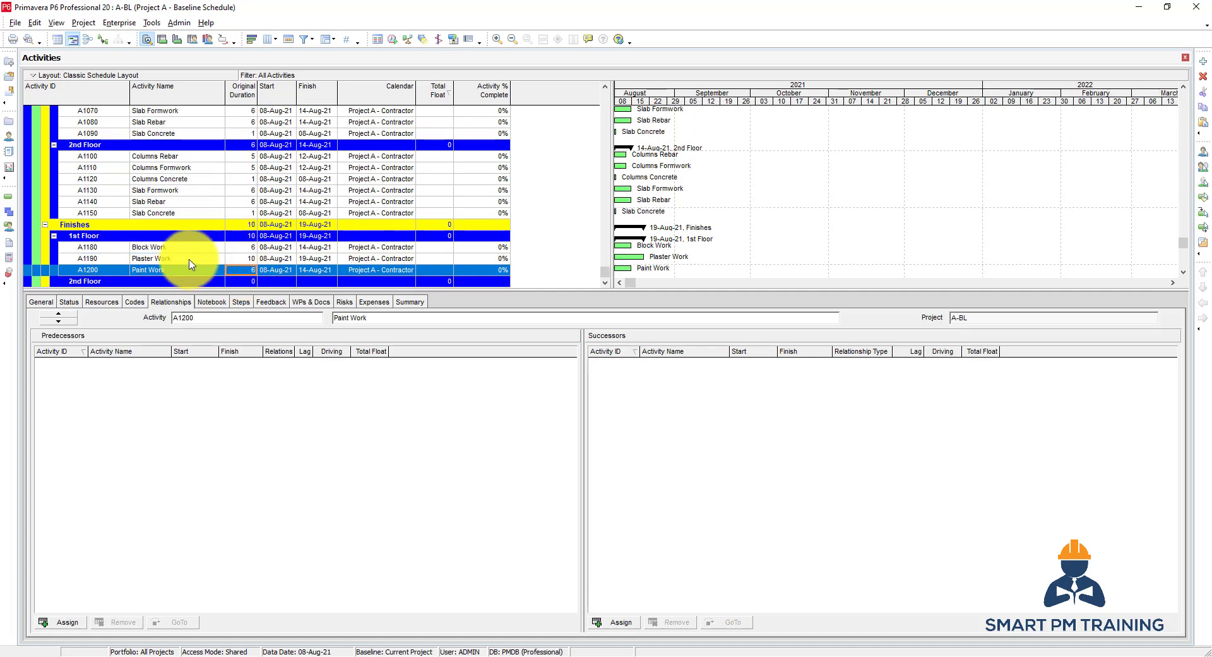
key(Return)
click(139, 249)
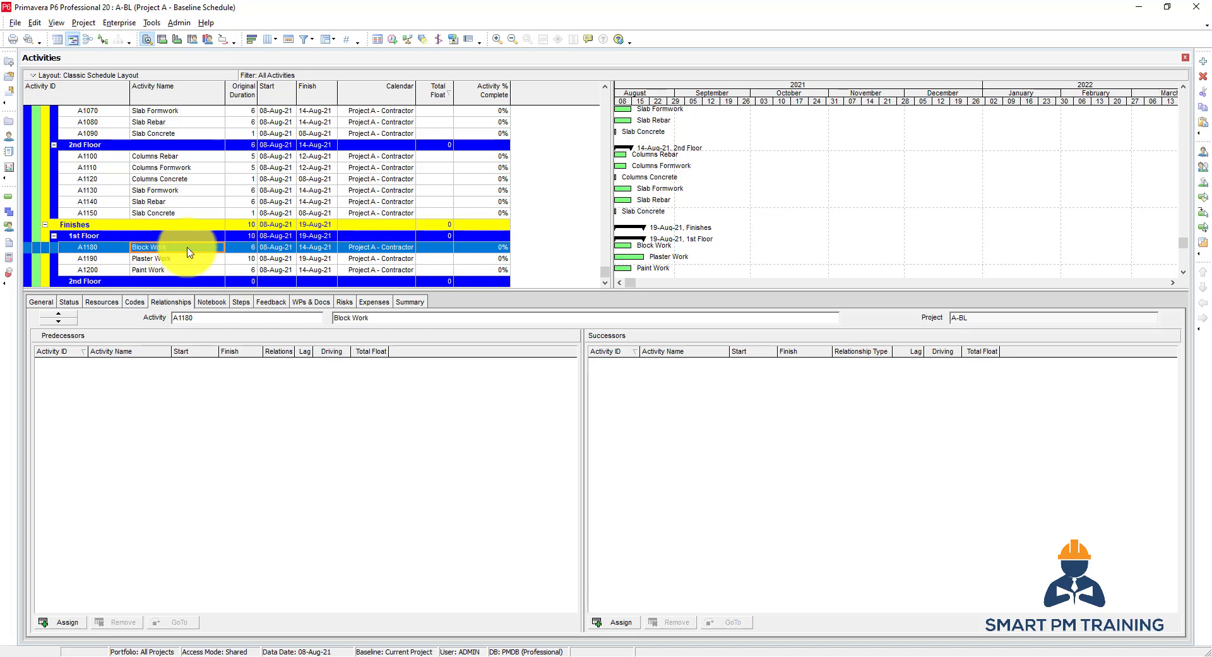
Link Block Work, Plaster Work and Paint Work (A1180–A1200) finish-to-start, then review their relationships
shift+click(160, 270)
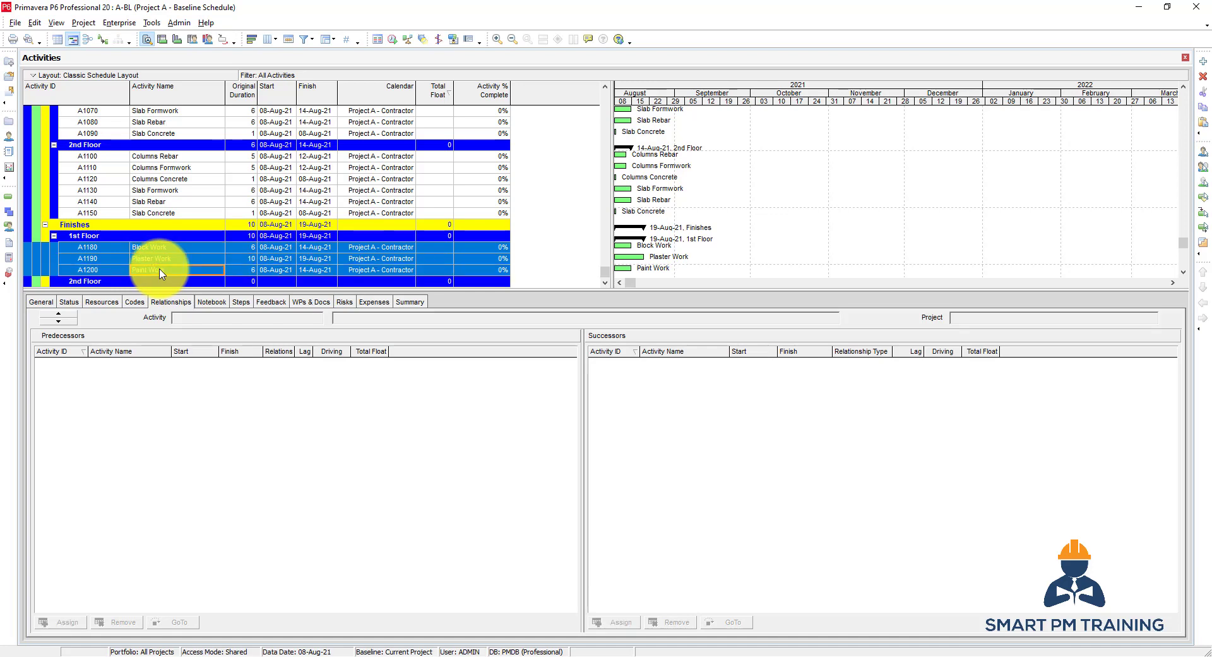
right_click(159, 271)
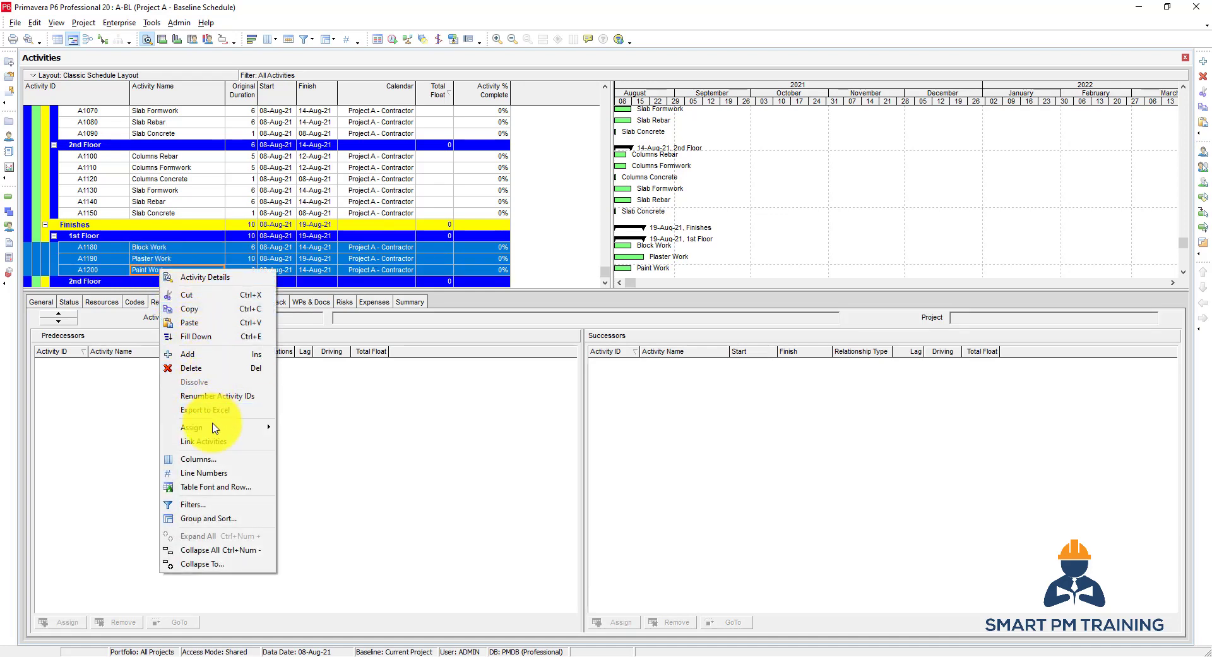
click(215, 441)
click(171, 249)
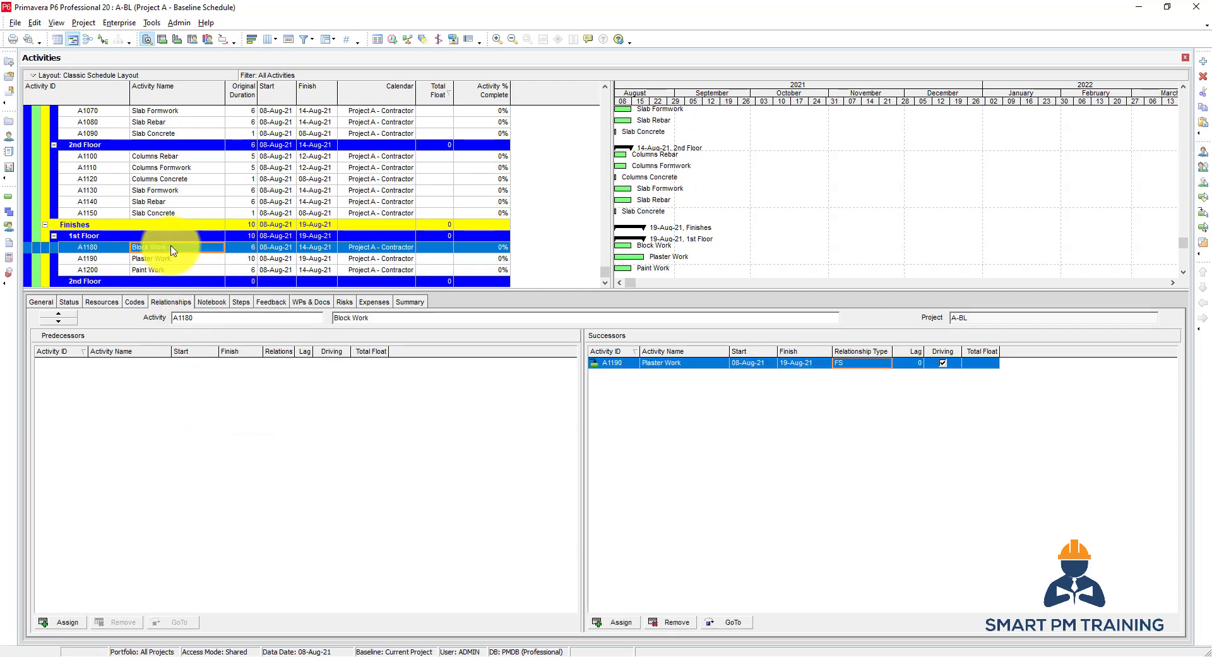
key(Down)
key(Down)
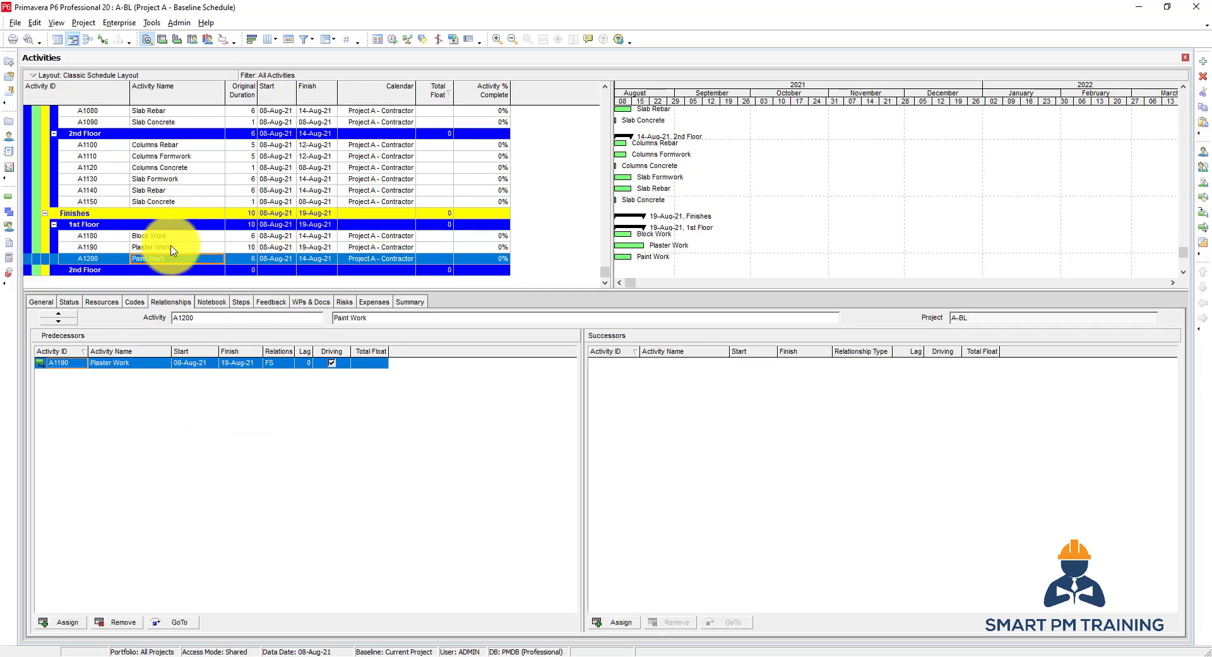
scroll(174, 251, up, 1)
click(101, 247)
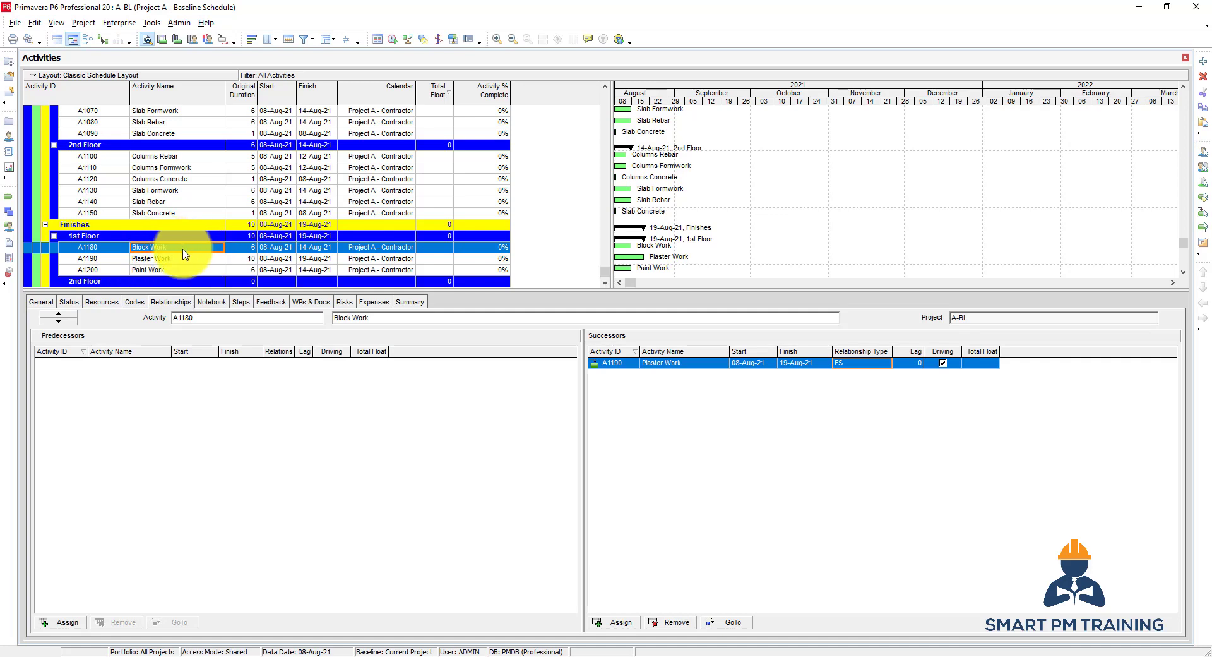
Delete the empty 2nd Floor WBS element A-BL.3.3.2 under Finishes, then return to Activities
click(120, 282)
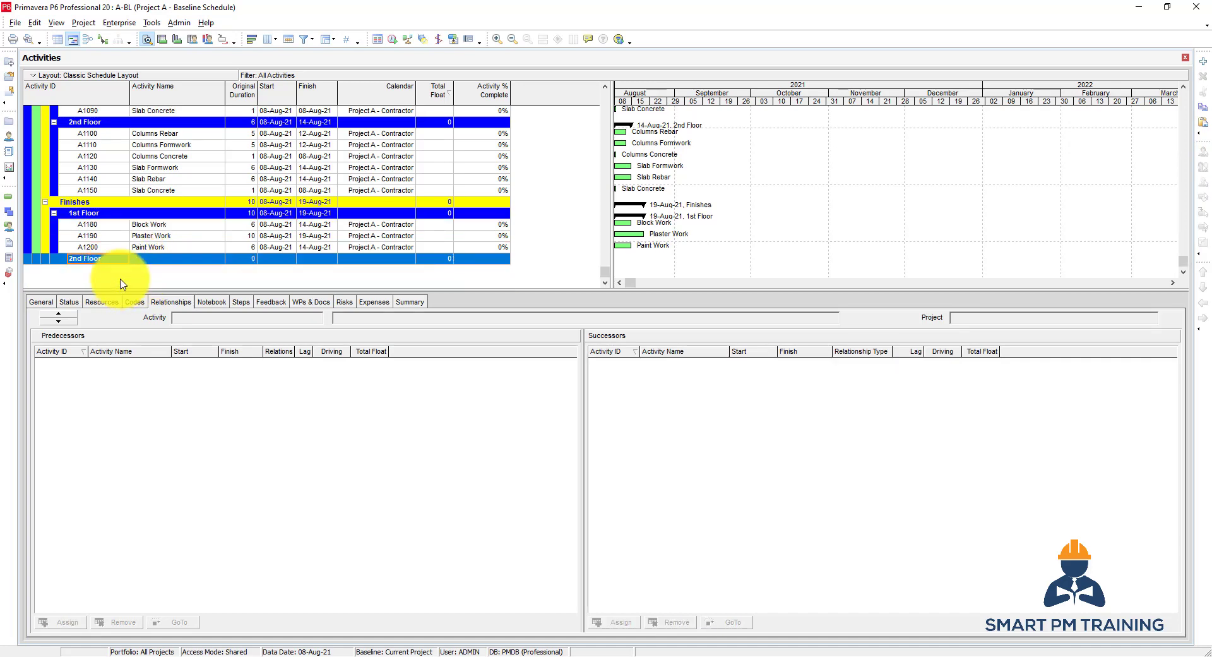
click(9, 211)
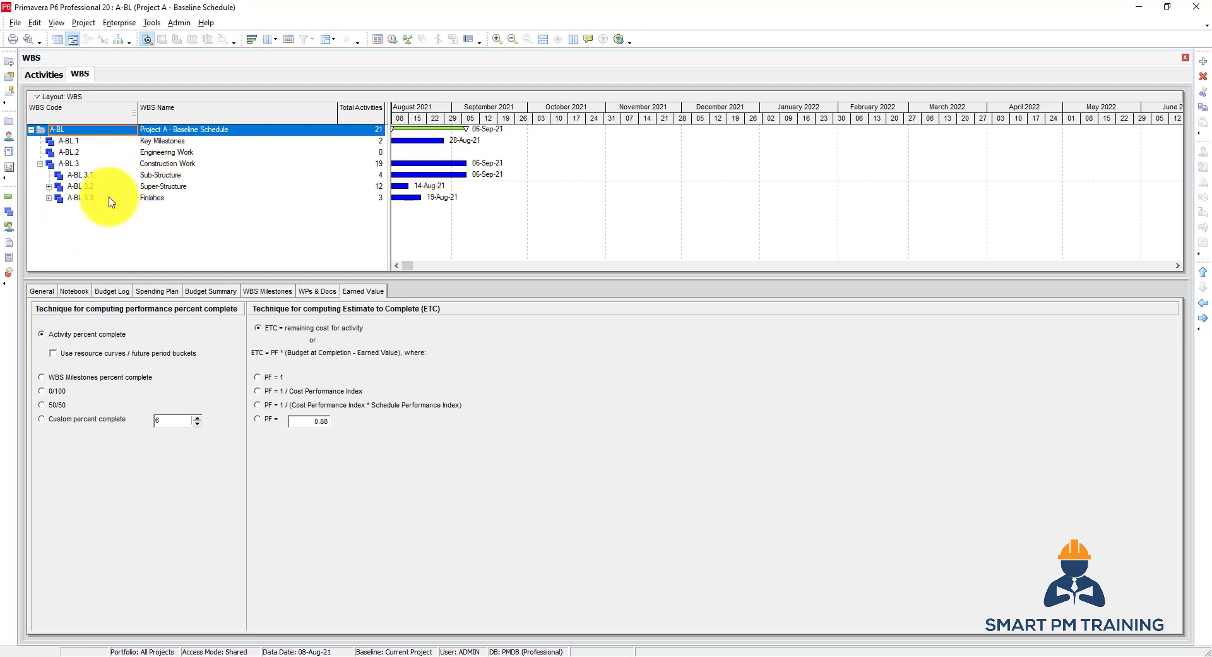
click(48, 197)
click(88, 197)
click(150, 221)
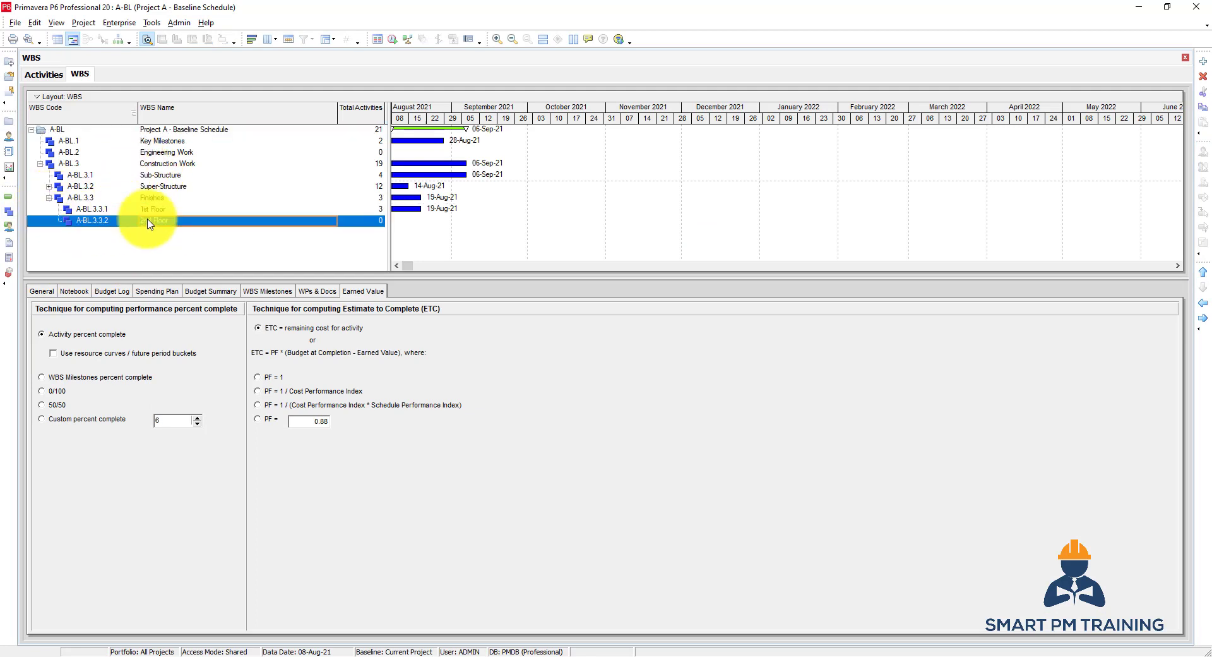
key(Delete)
key(Return)
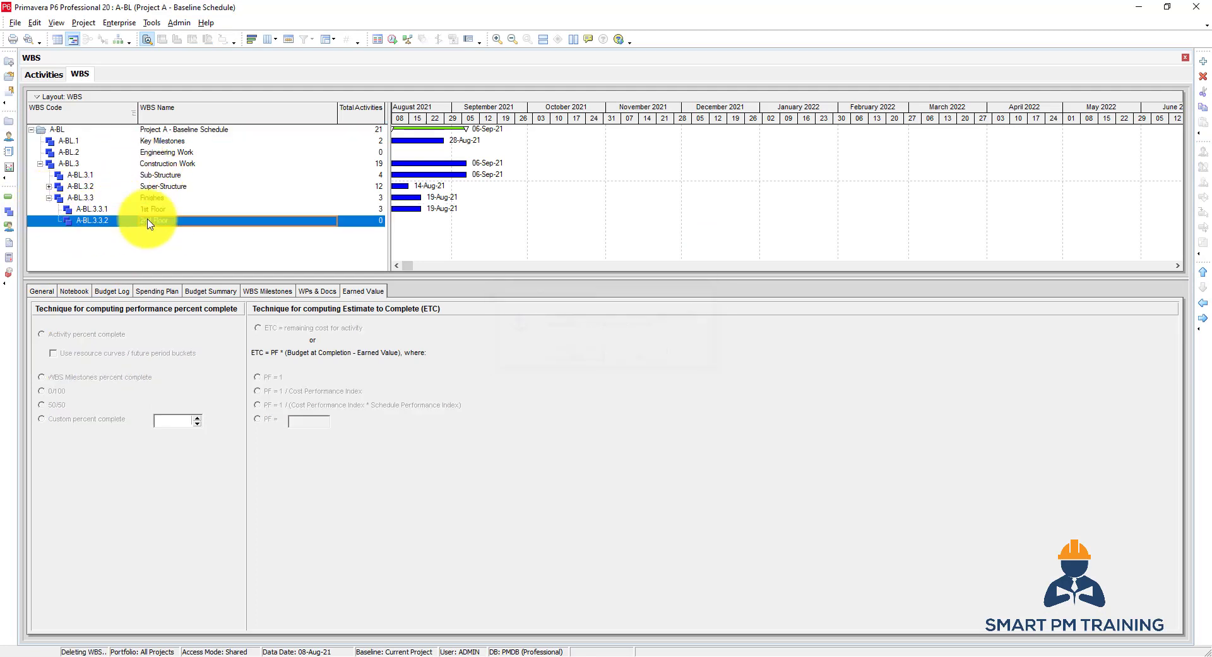
click(9, 197)
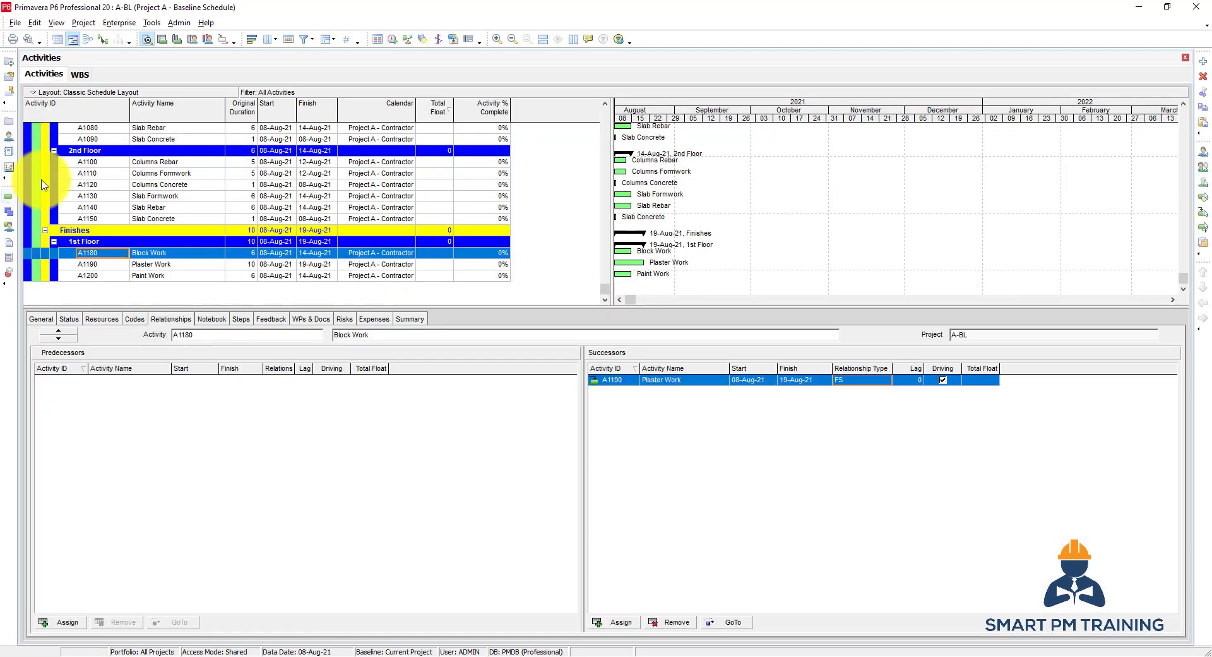
key(Right)
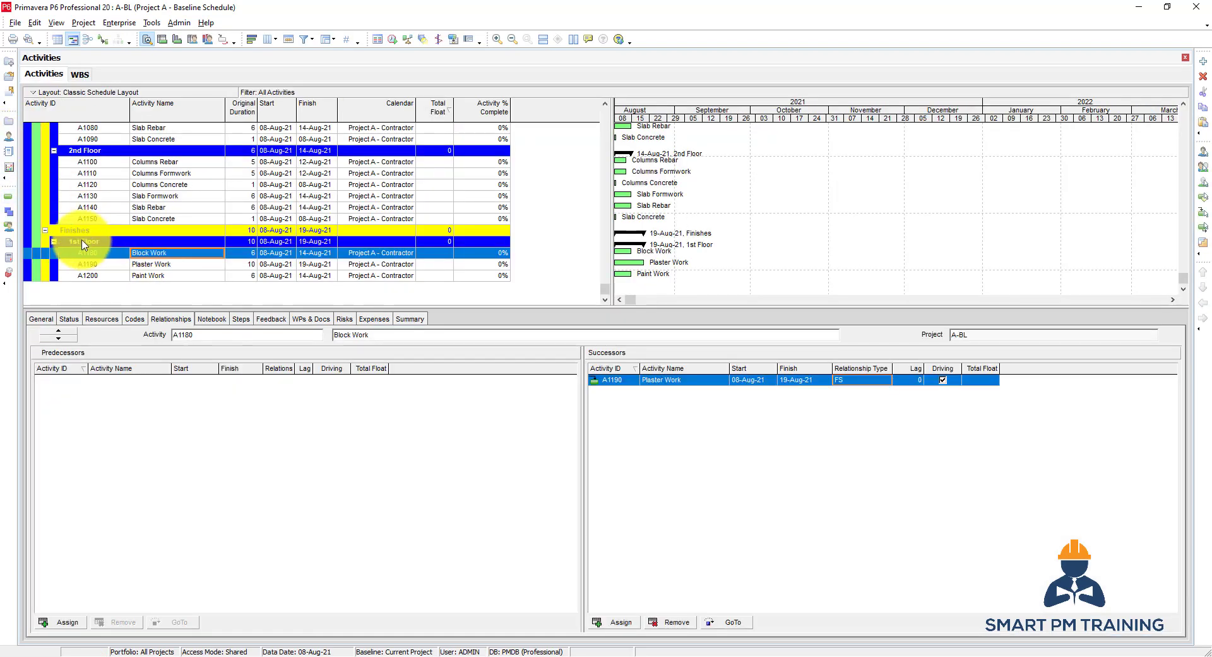
click(84, 243)
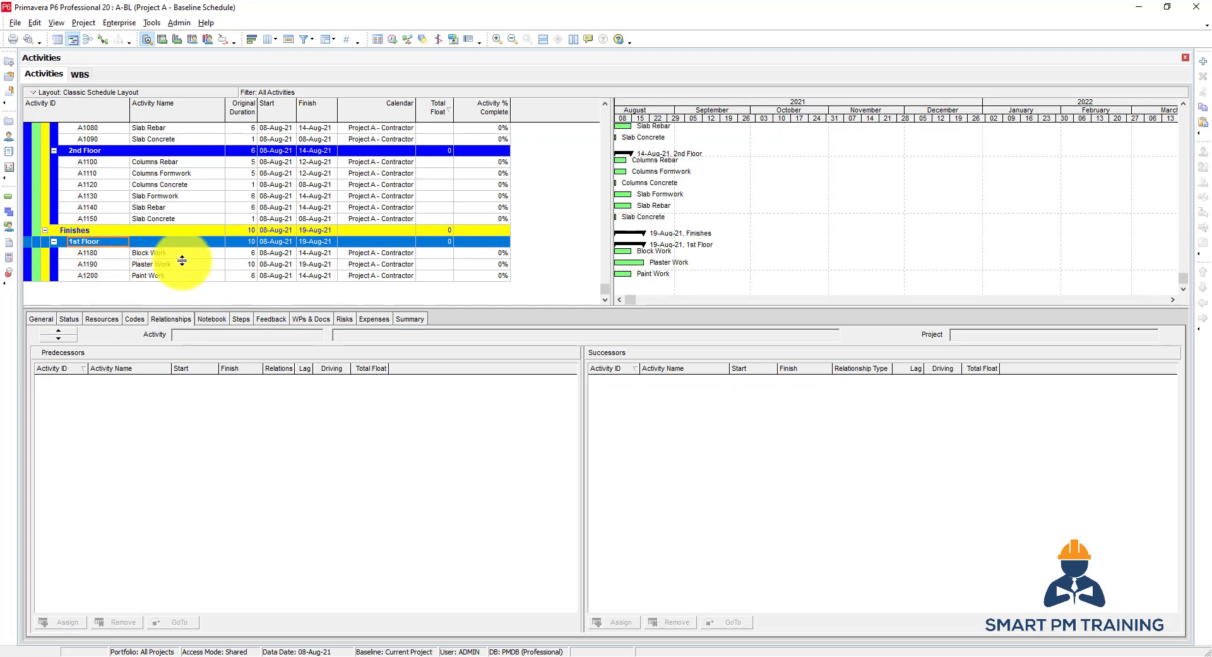
Copy the 1st Floor WBS and paste it under Finishes, accepting the copy and renumbering options
click(12, 215)
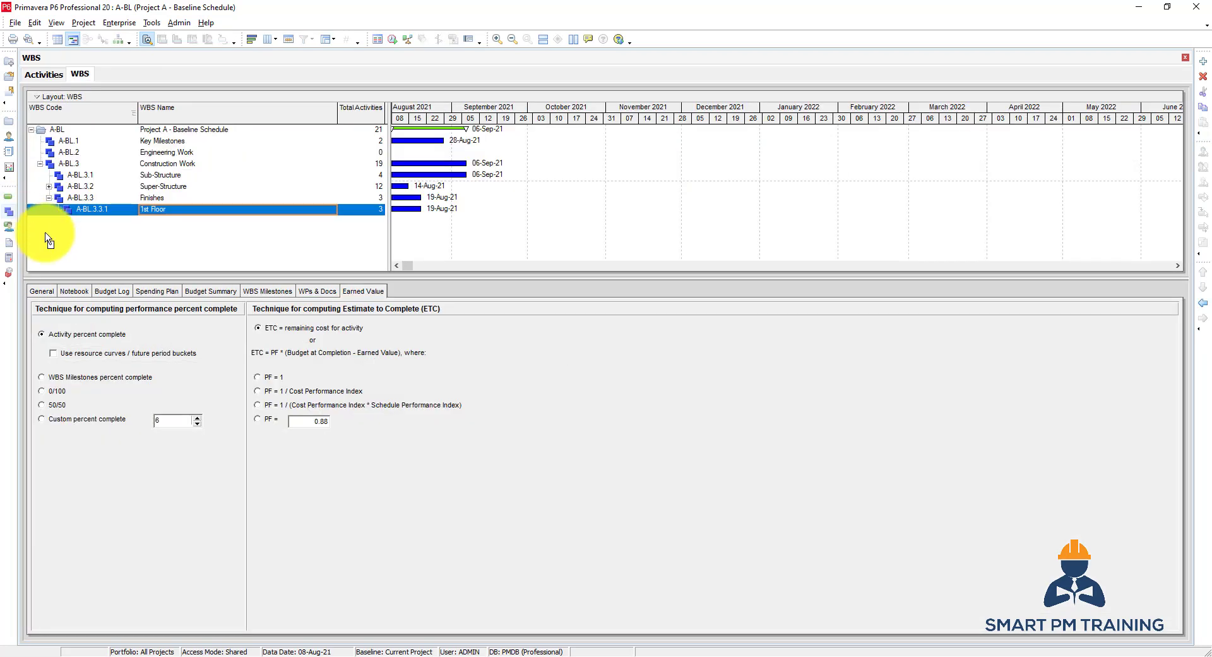
right_click(166, 209)
click(192, 247)
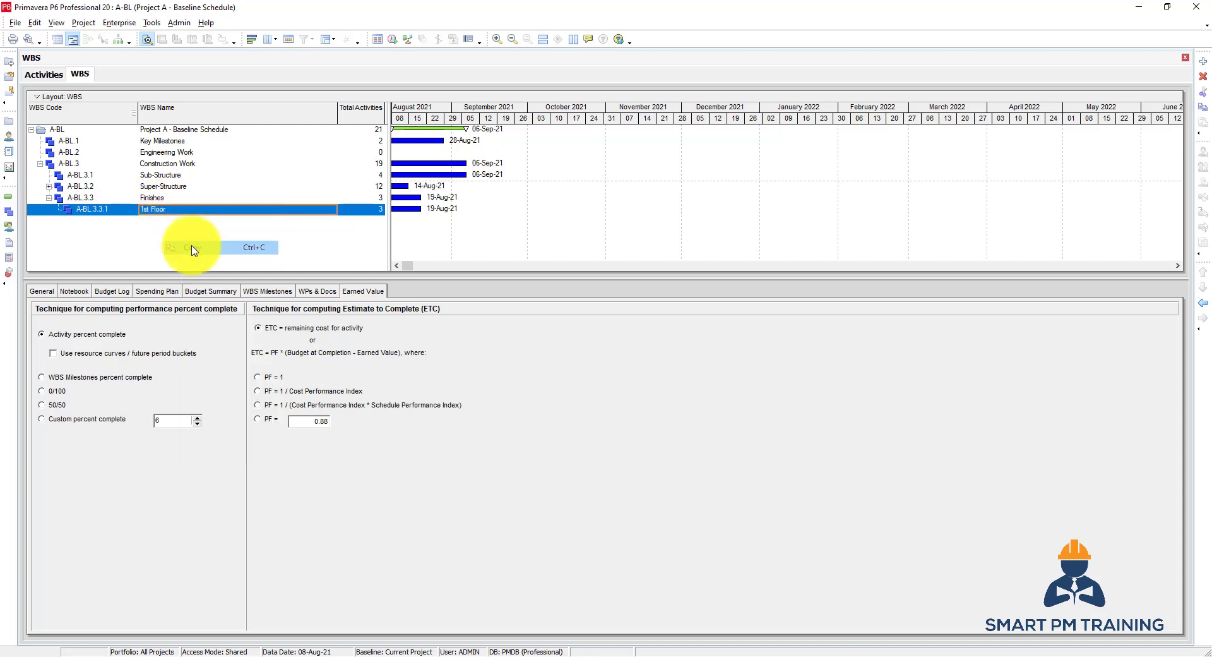
click(152, 198)
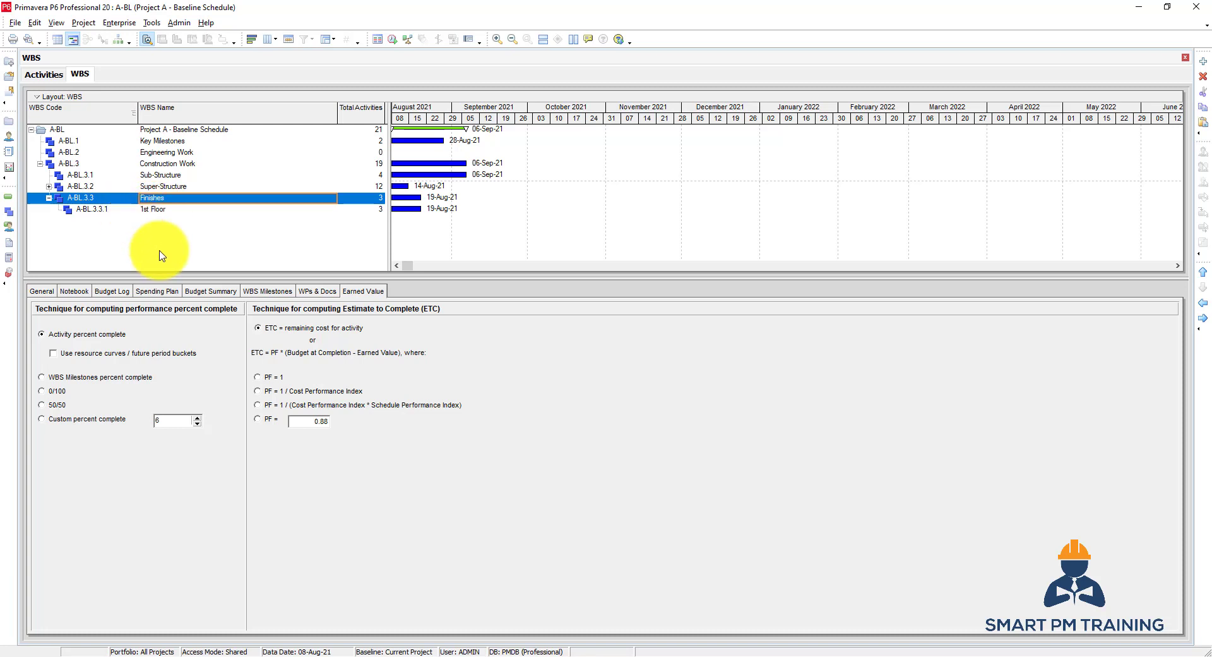
right_click(153, 200)
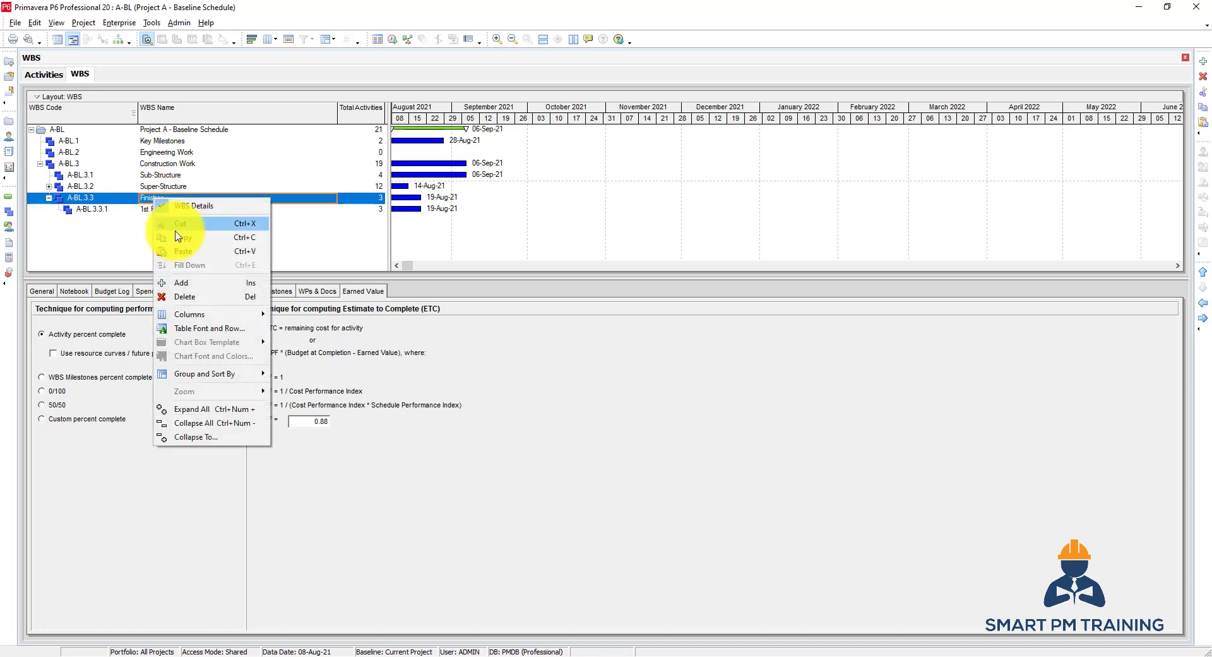
click(201, 253)
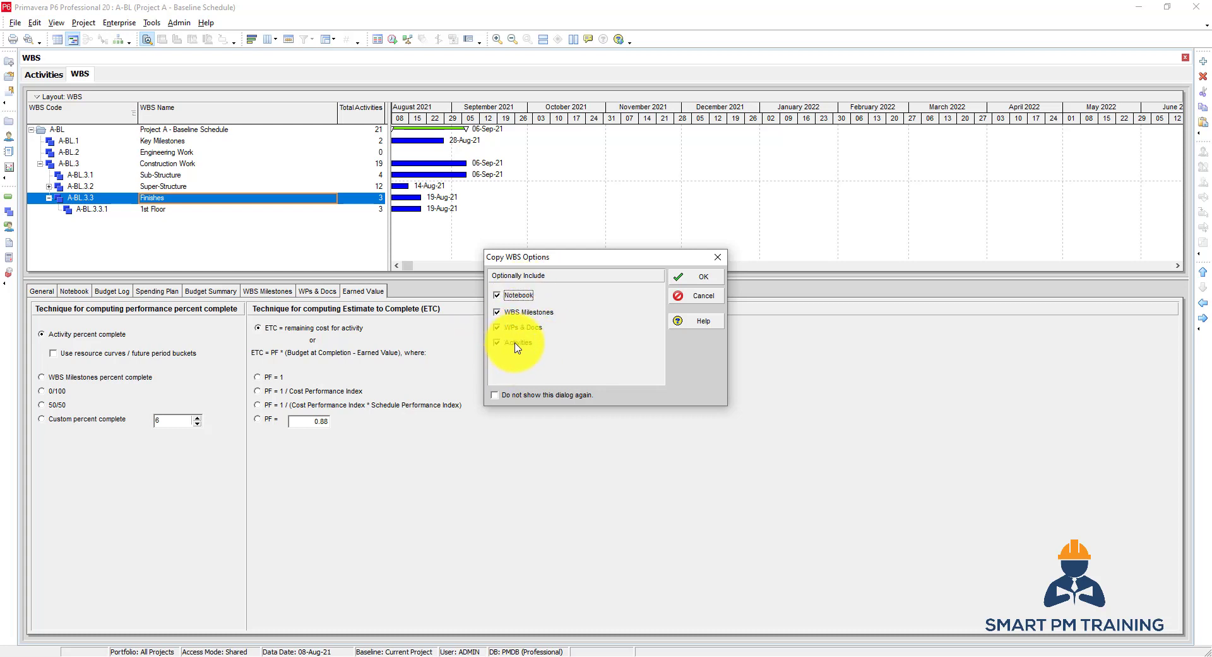
click(701, 277)
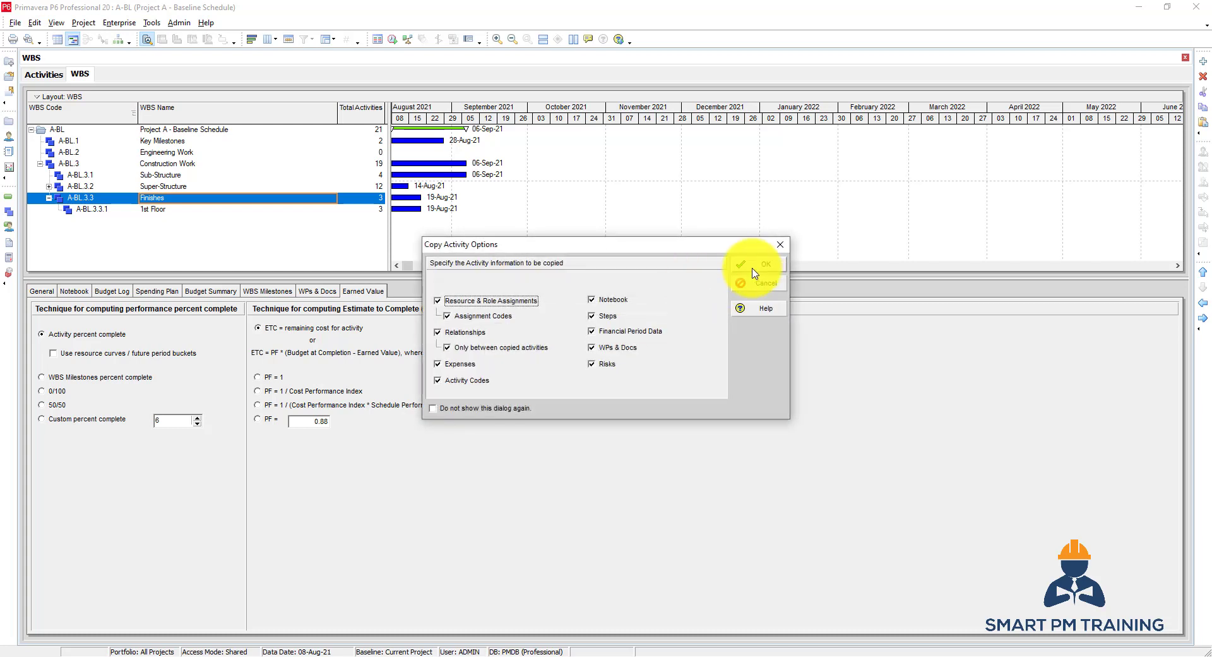
click(757, 272)
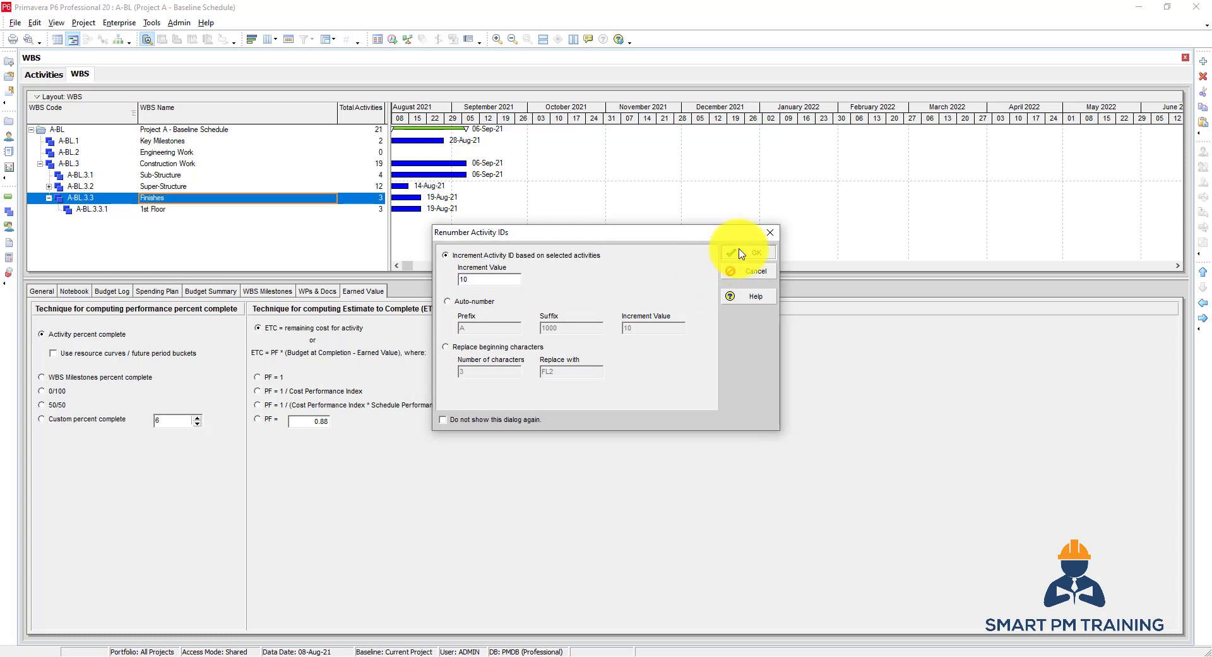
click(736, 250)
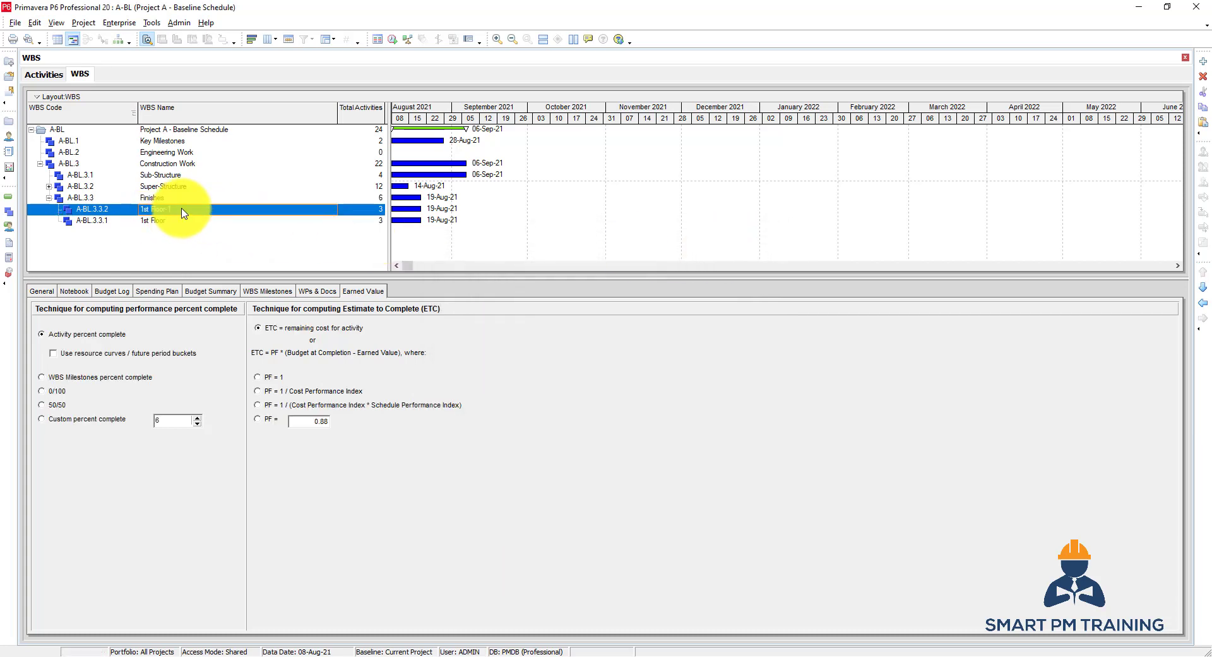
Rename the pasted WBS to '2nd Floor' and move it below 1st Floor
click(182, 209)
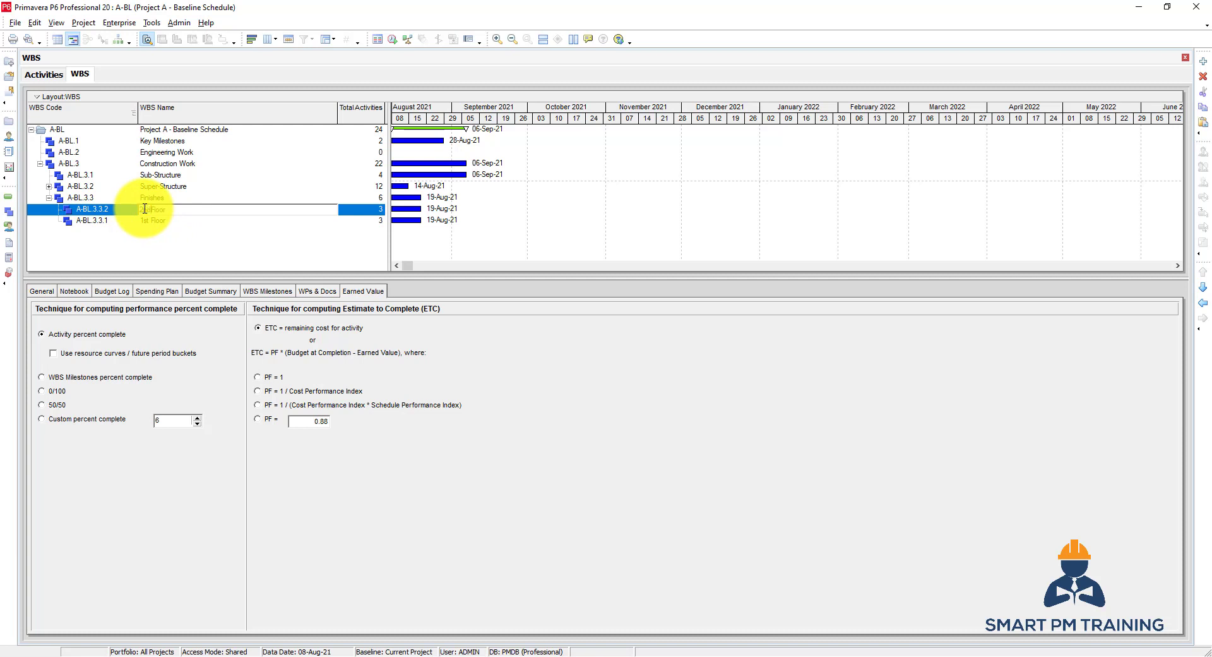
key(Return)
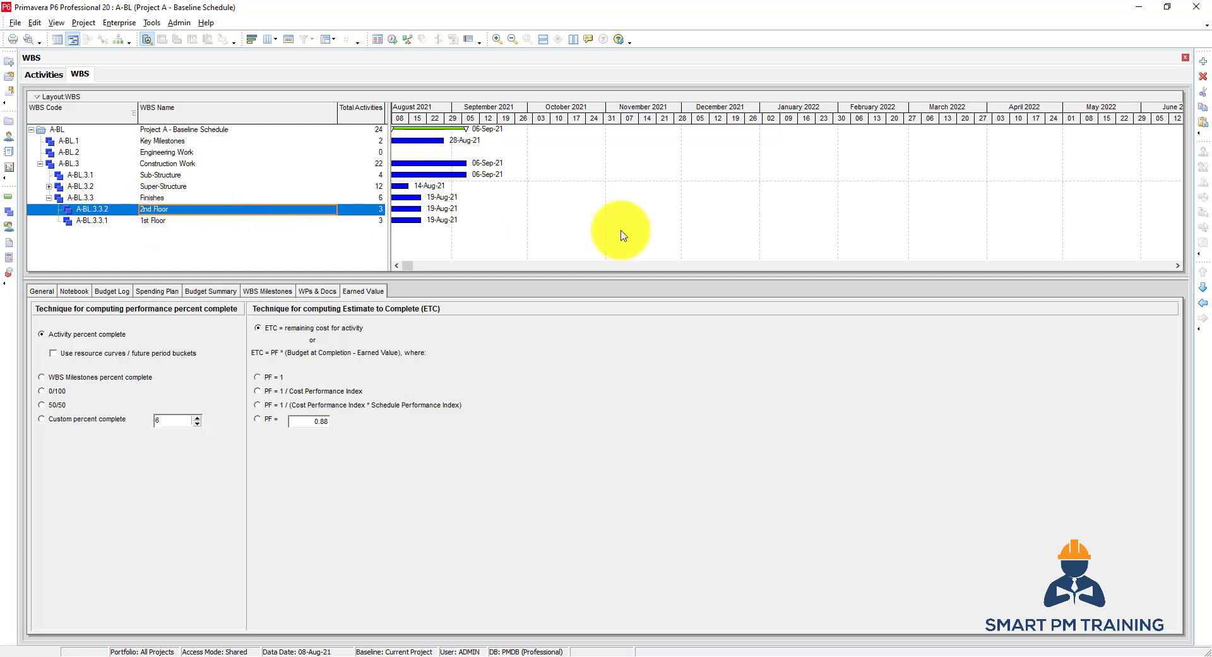
click(1204, 288)
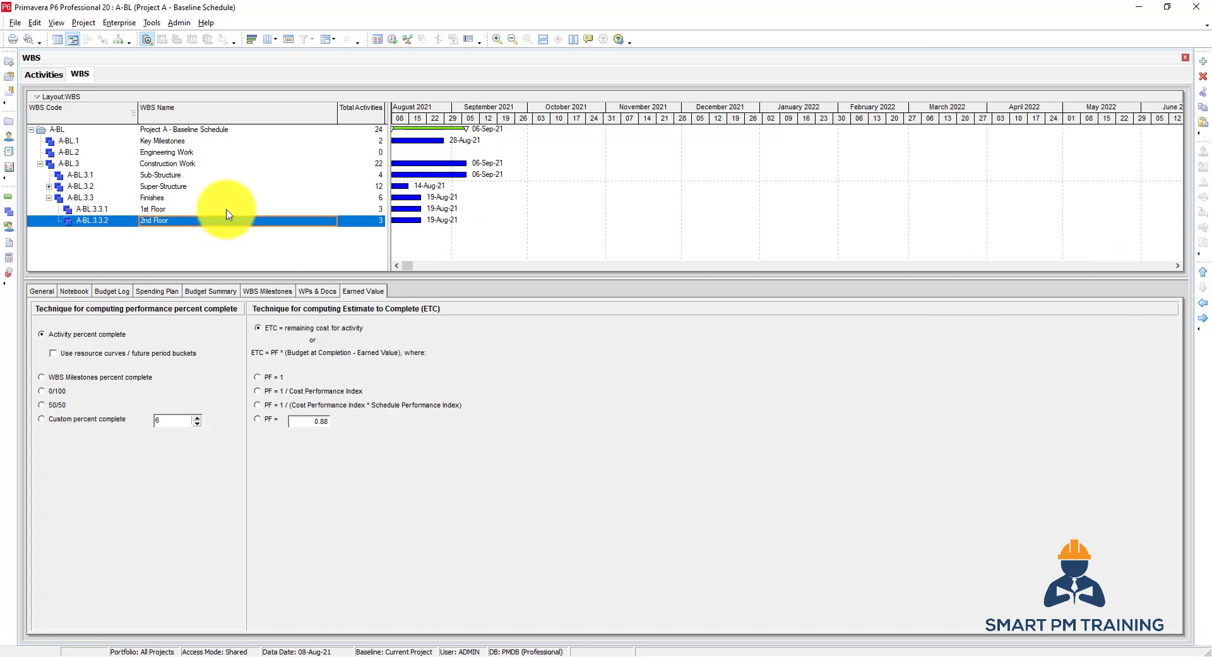
Review the copied activities A1210–A1230 and their links in the Activities view
click(9, 198)
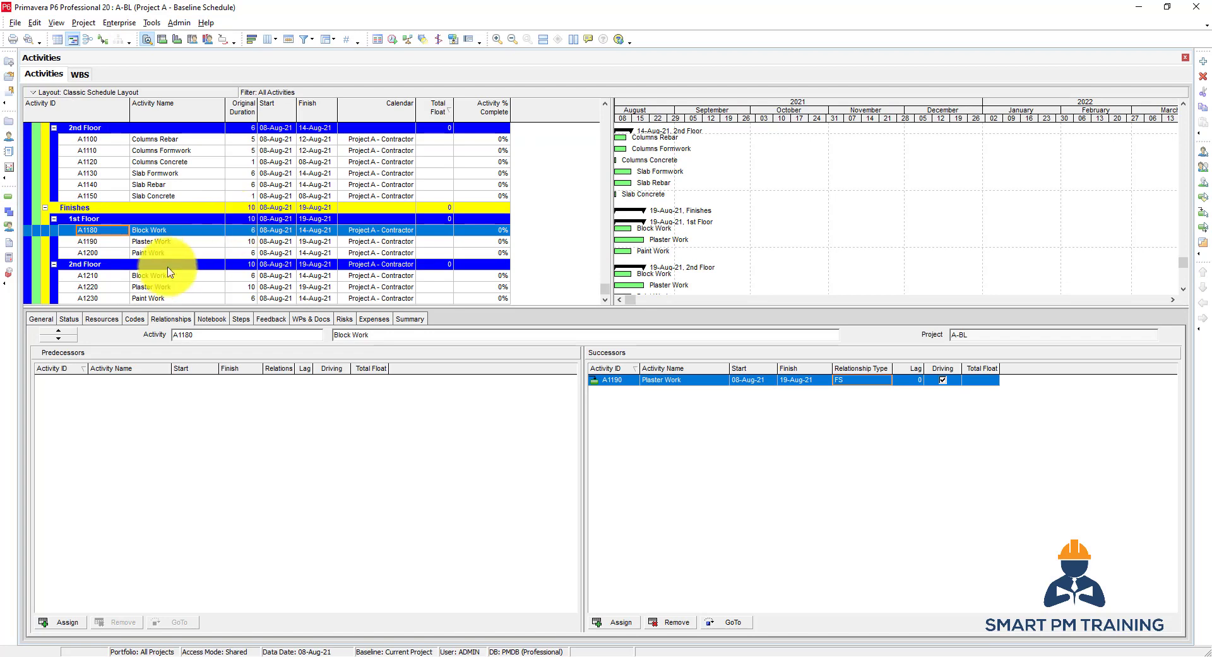
click(171, 276)
key(Down)
key(Down)
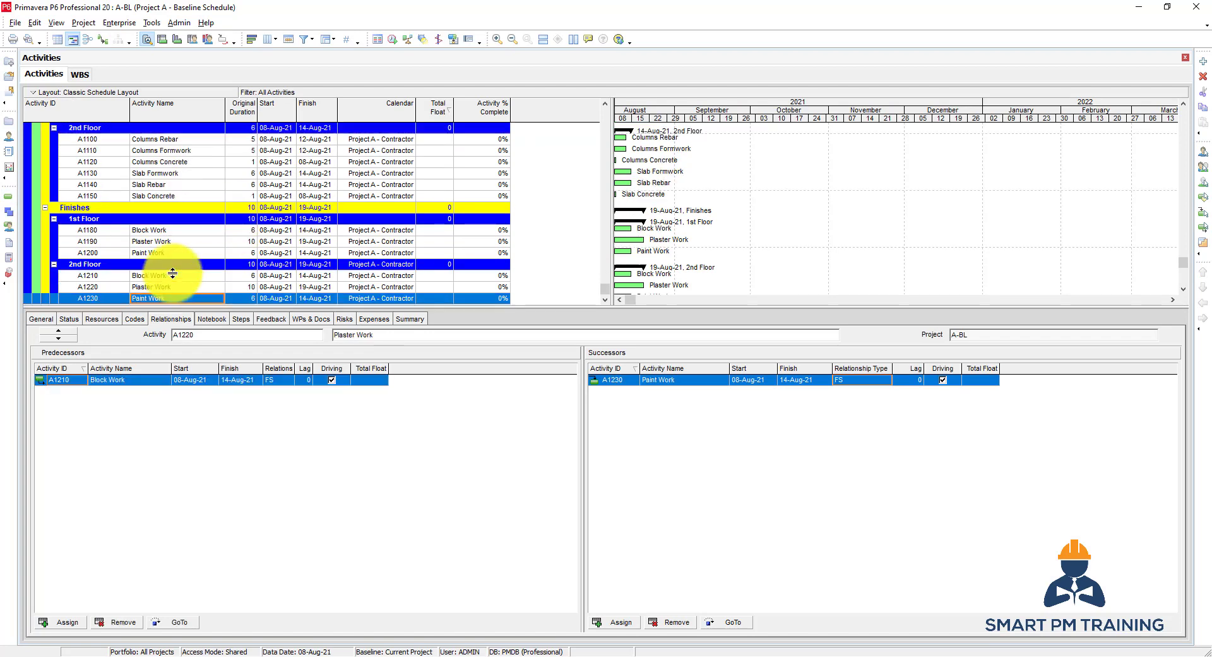